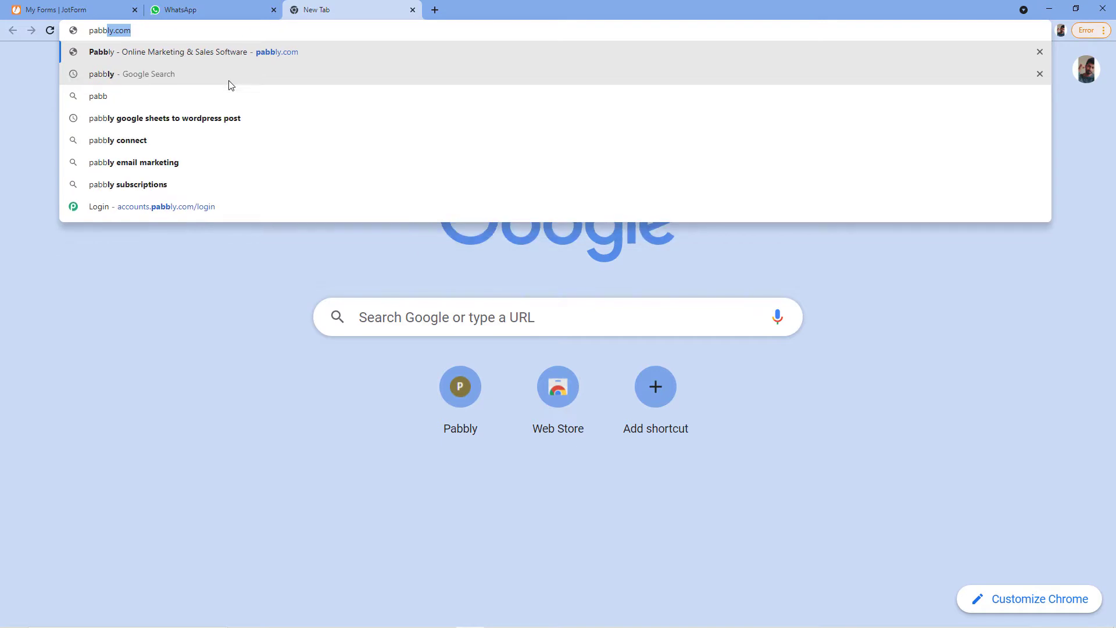
Open the pabbly.com website and go to the Pabbly Connect product page.
key("Return")
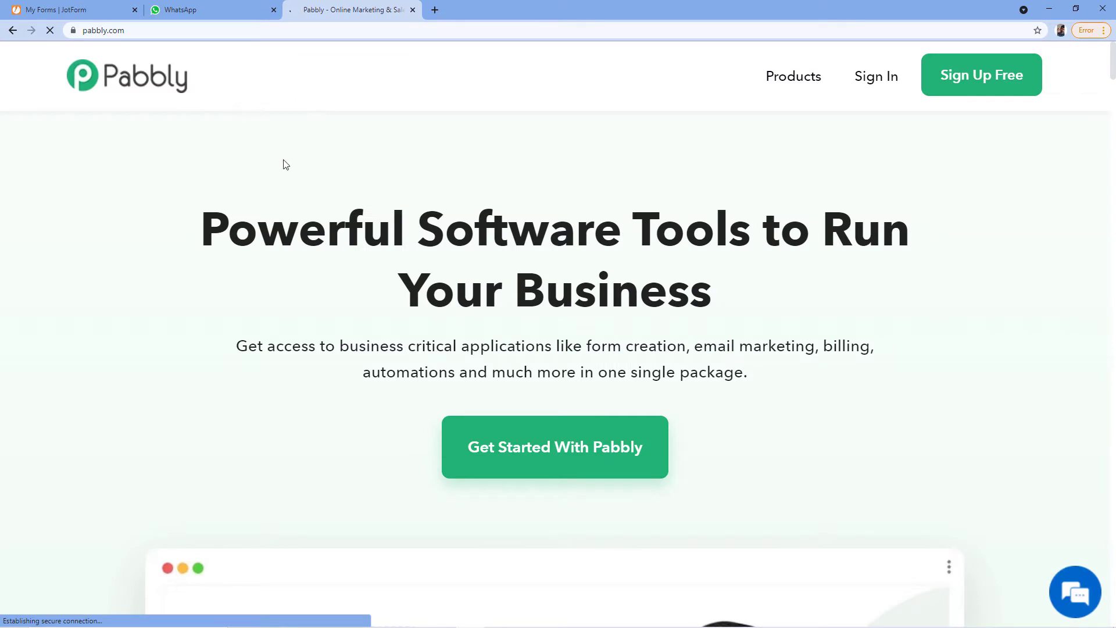
left_click(815, 84)
left_click(349, 296)
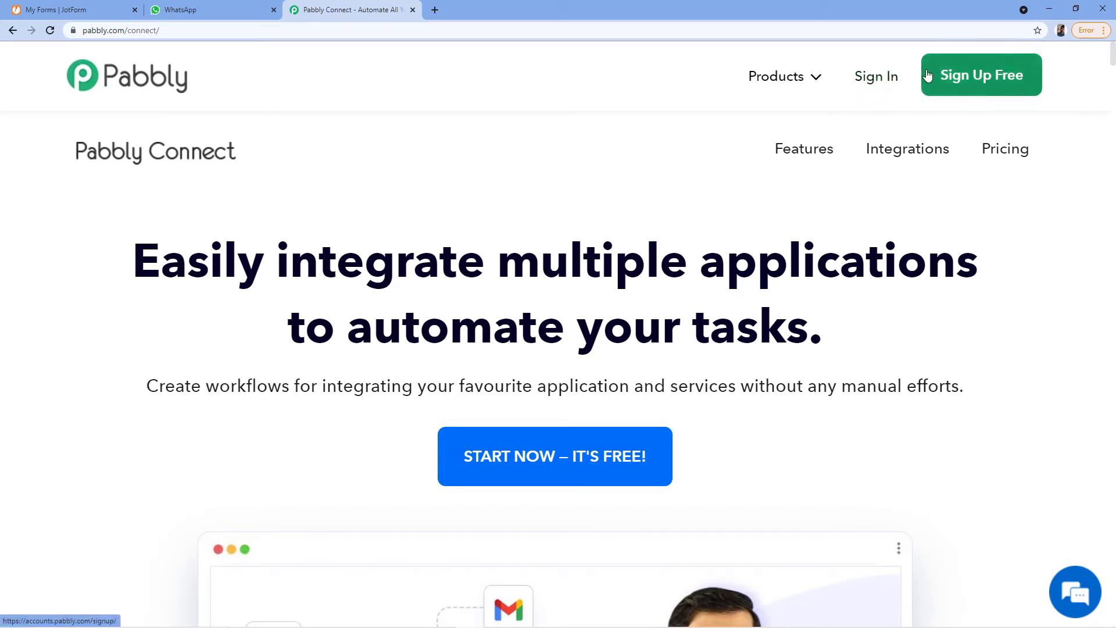
Sign in to the Pabbly account and access the Connect app from the list of all apps.
left_click(878, 86)
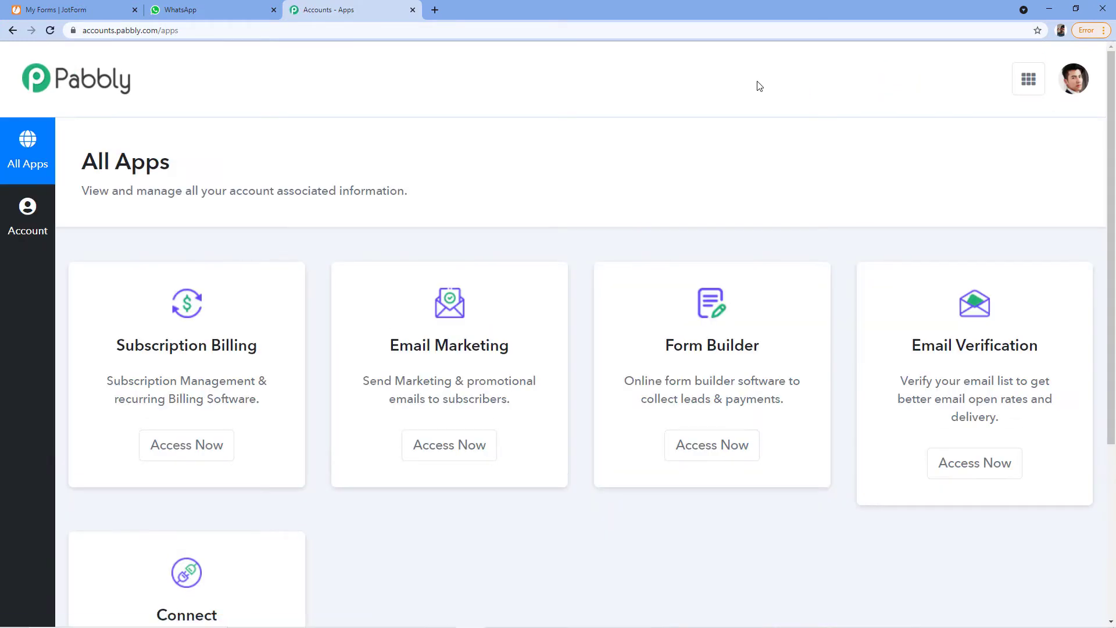
scroll(753, 123, "down", 2)
scroll(753, 123, "down", 2)
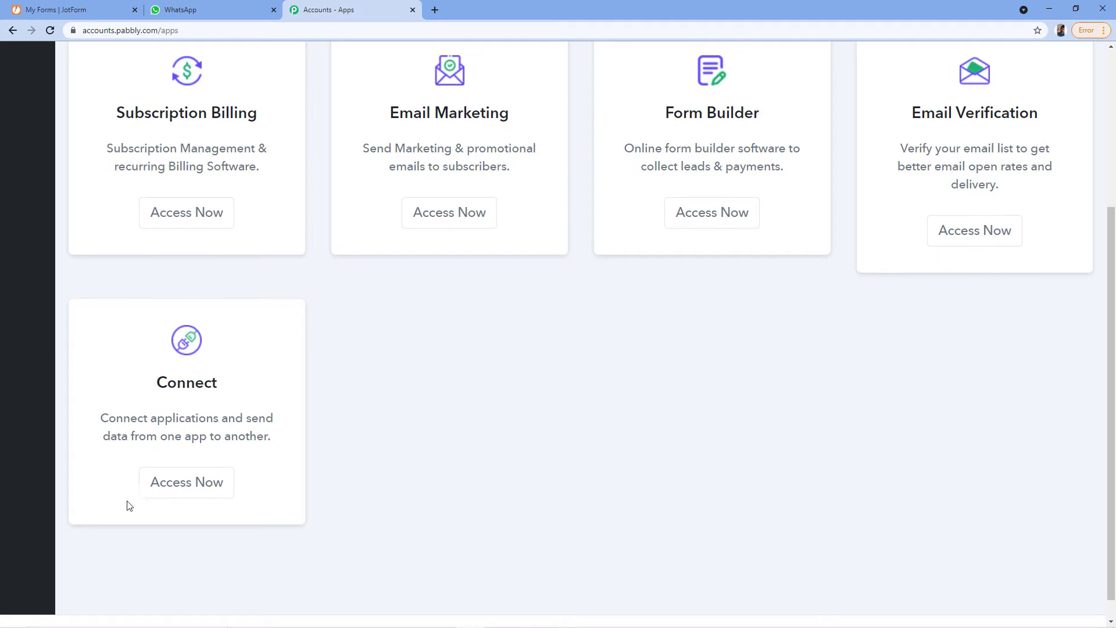
left_click(208, 493)
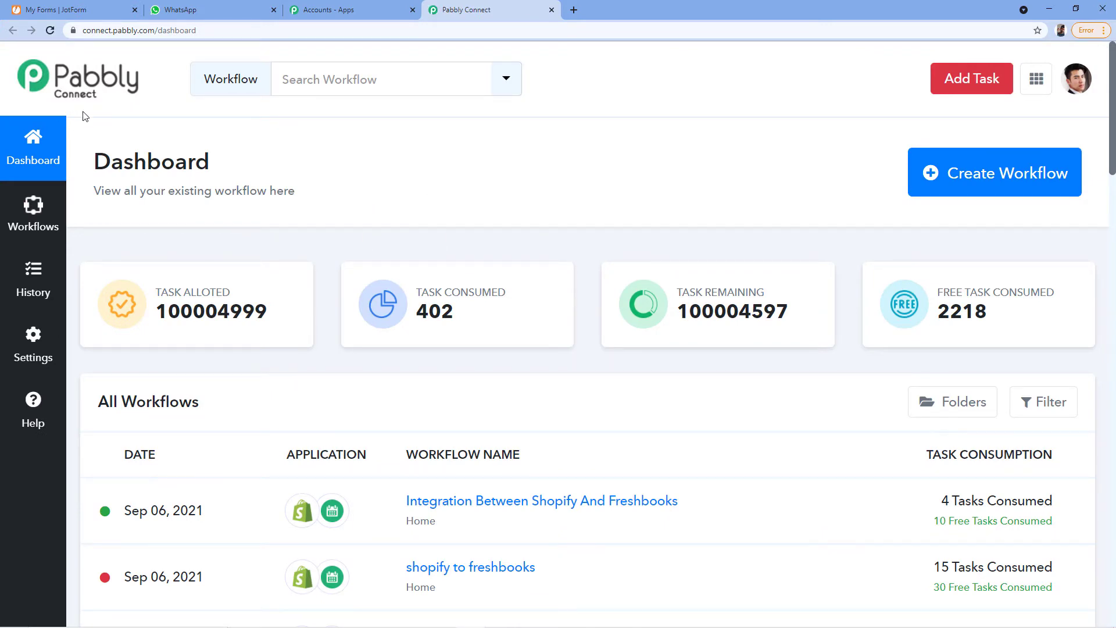
Create a new workflow named "JotForm to WhatsApp".
left_click(924, 191)
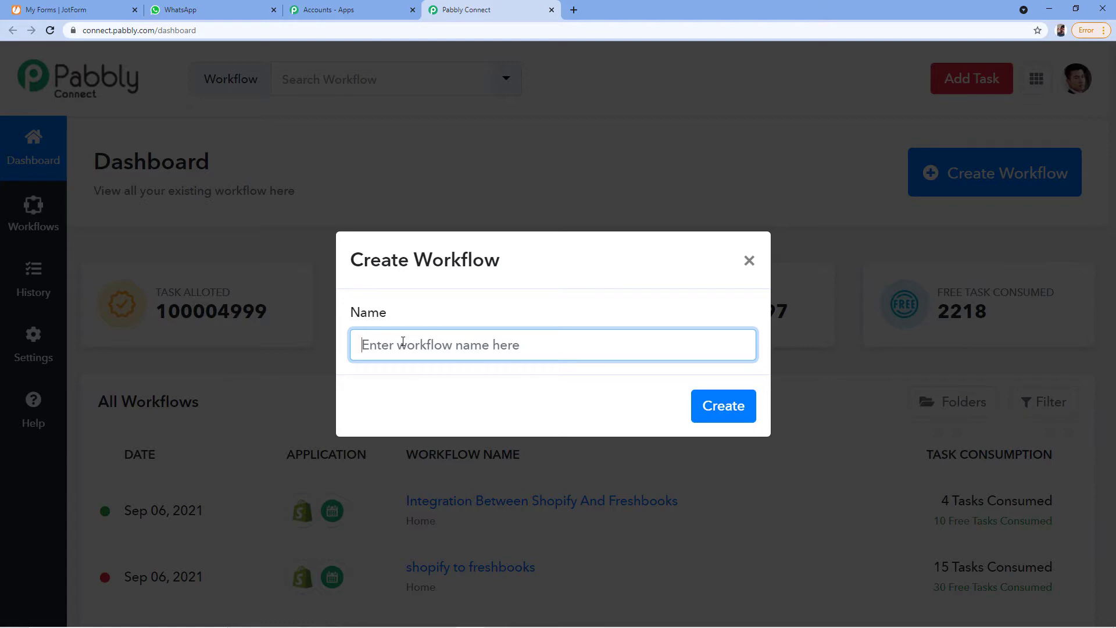
type("JotForm to WhatsApp")
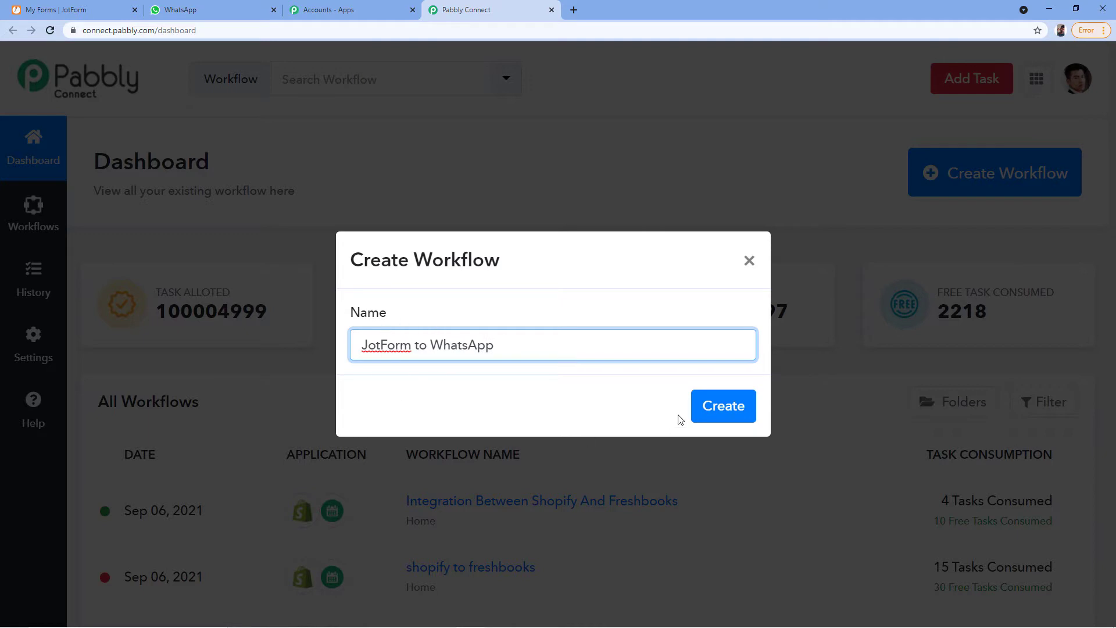
left_click(732, 415)
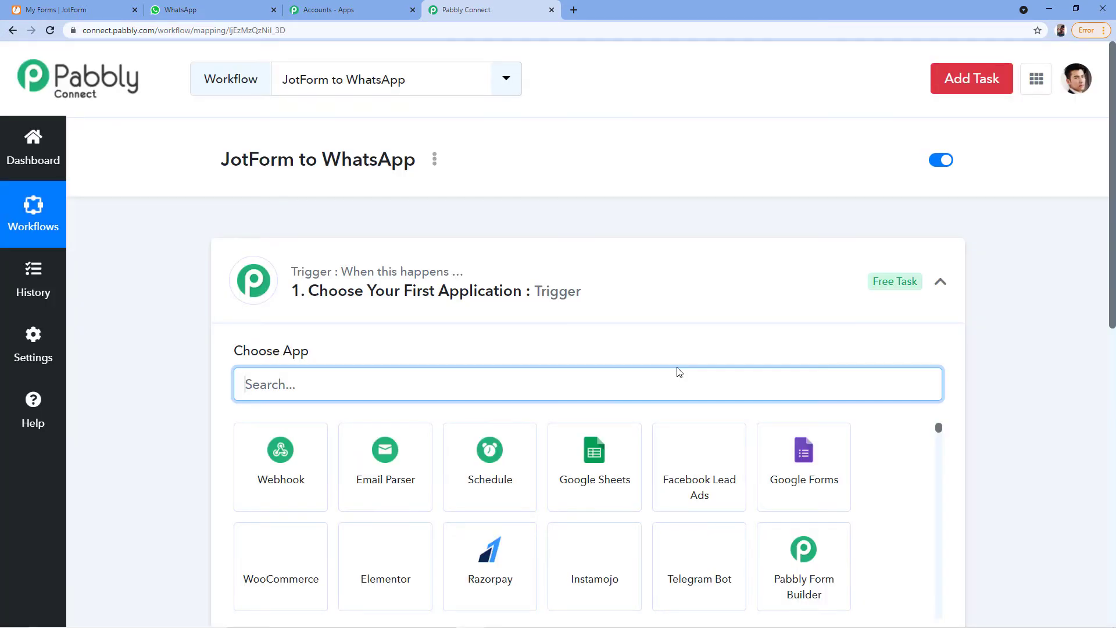
Find JotForm in the app list and choose it as the workflow's trigger application.
left_click(648, 281)
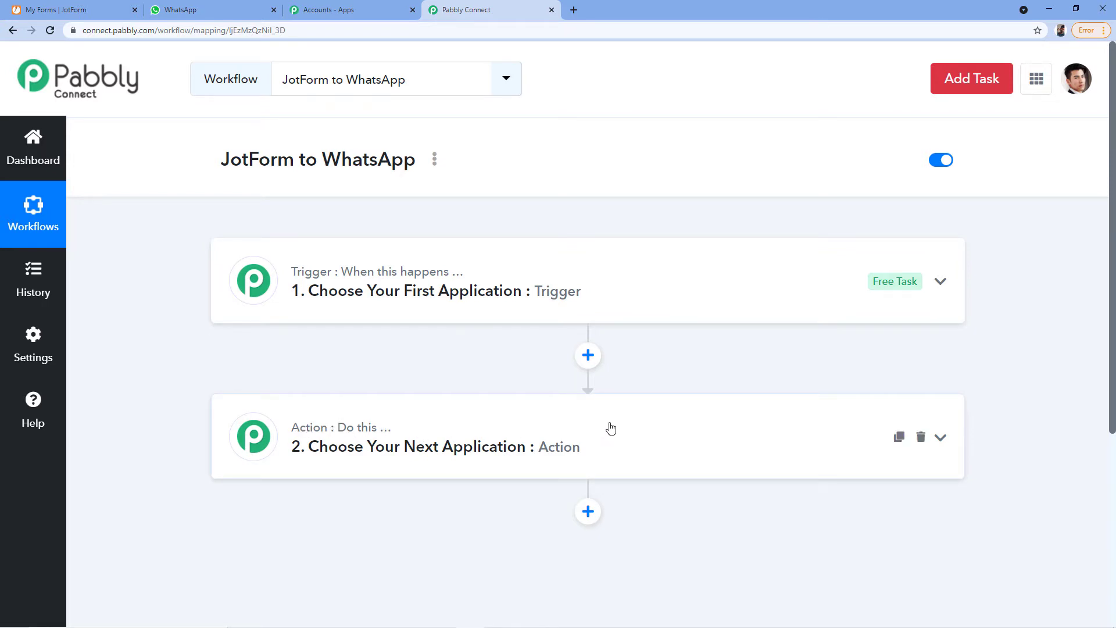
left_click(379, 289)
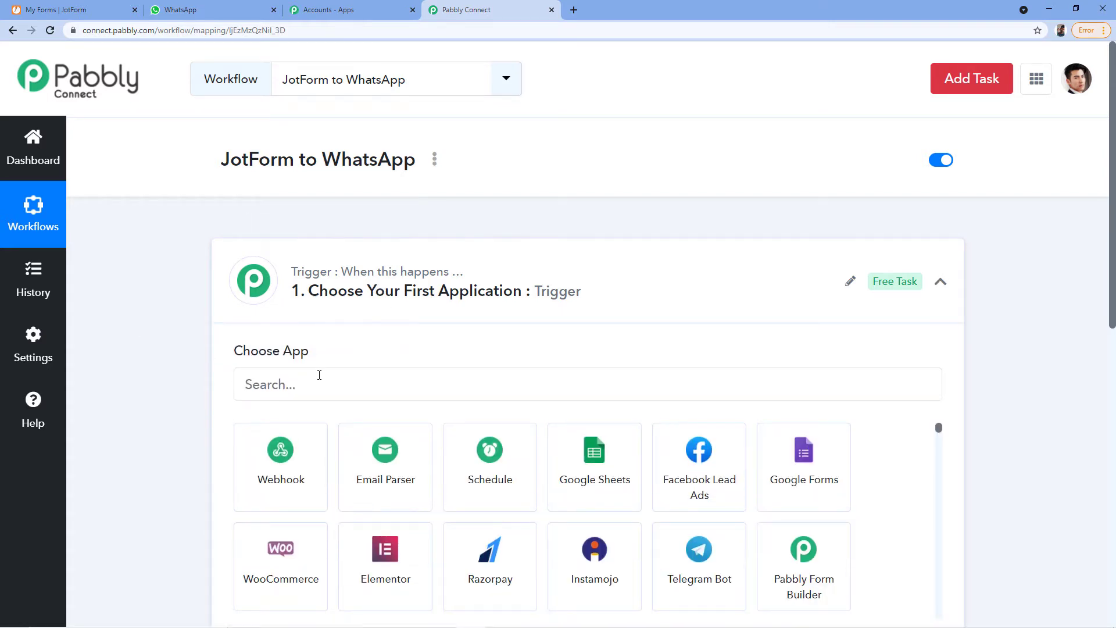
left_click(317, 376)
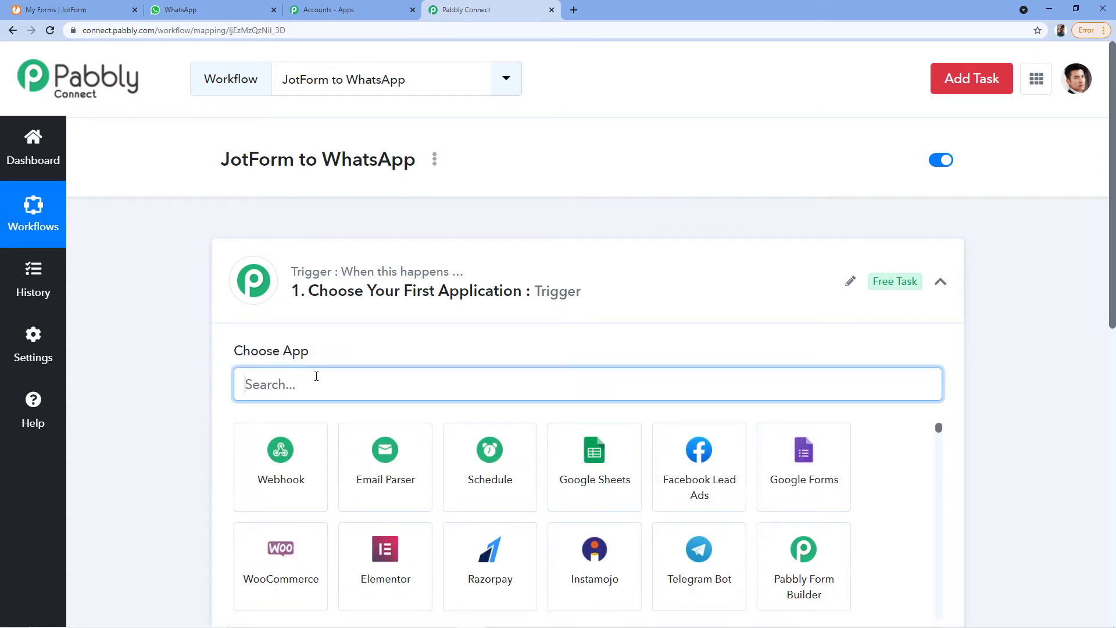
type("Jo")
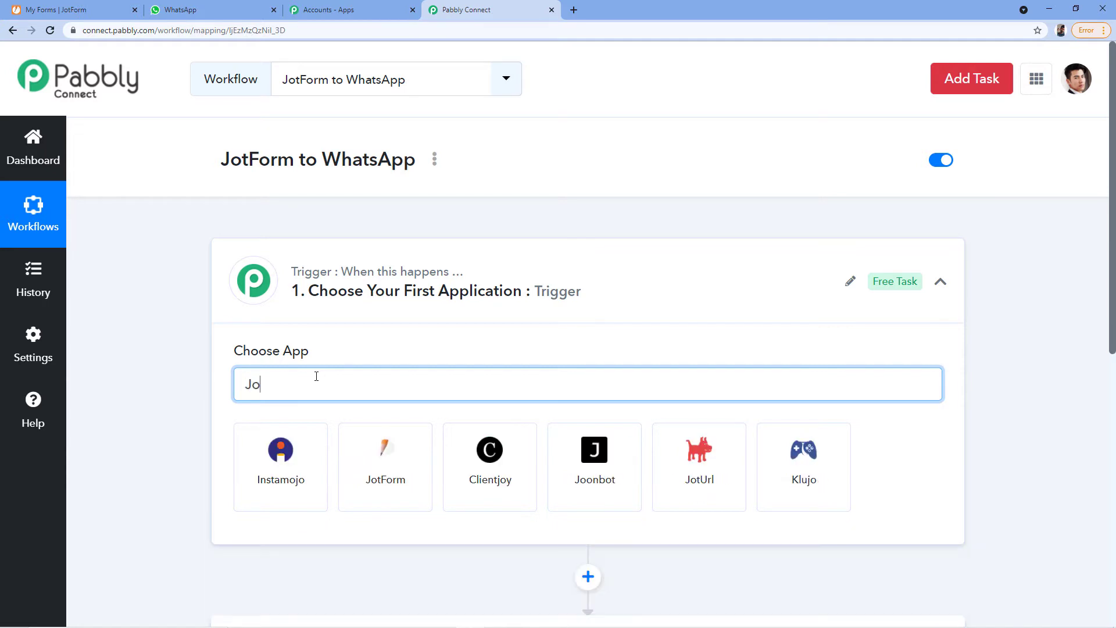
type("tForms")
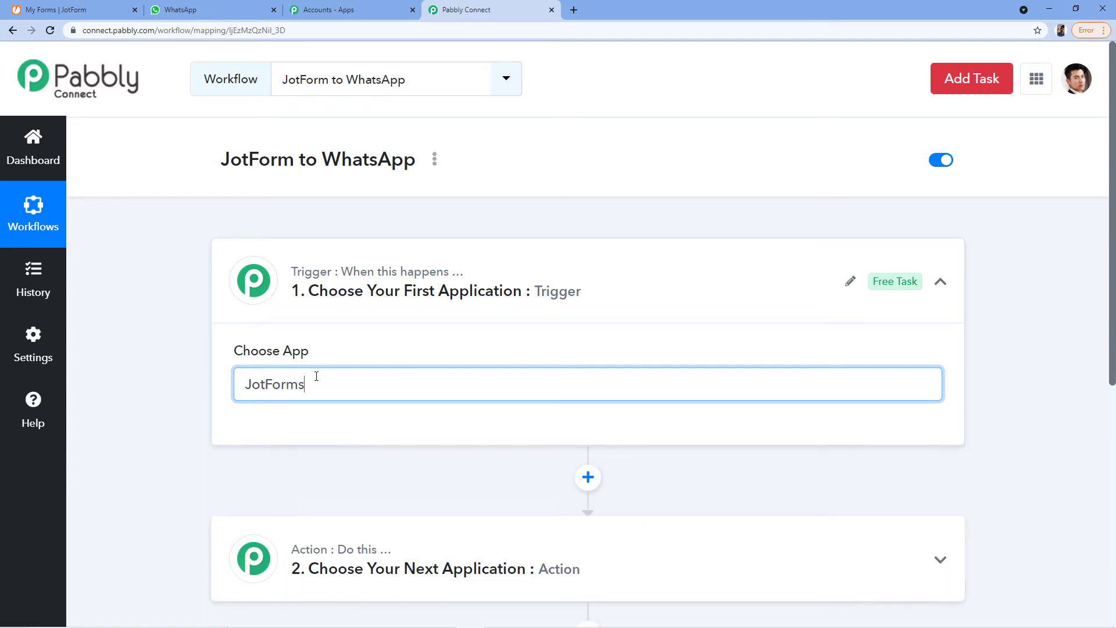
key("BackSpace")
left_click(297, 468)
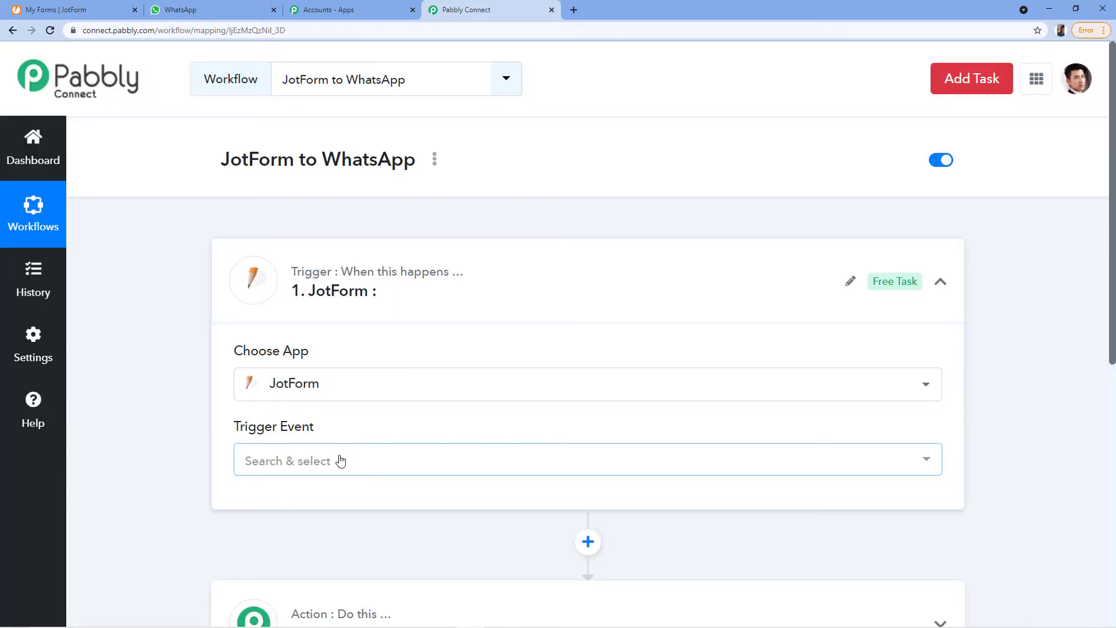
Set the JotForm trigger event to New Response and bring up its webhook URL.
left_click(351, 459)
scroll(351, 459, "down", 1)
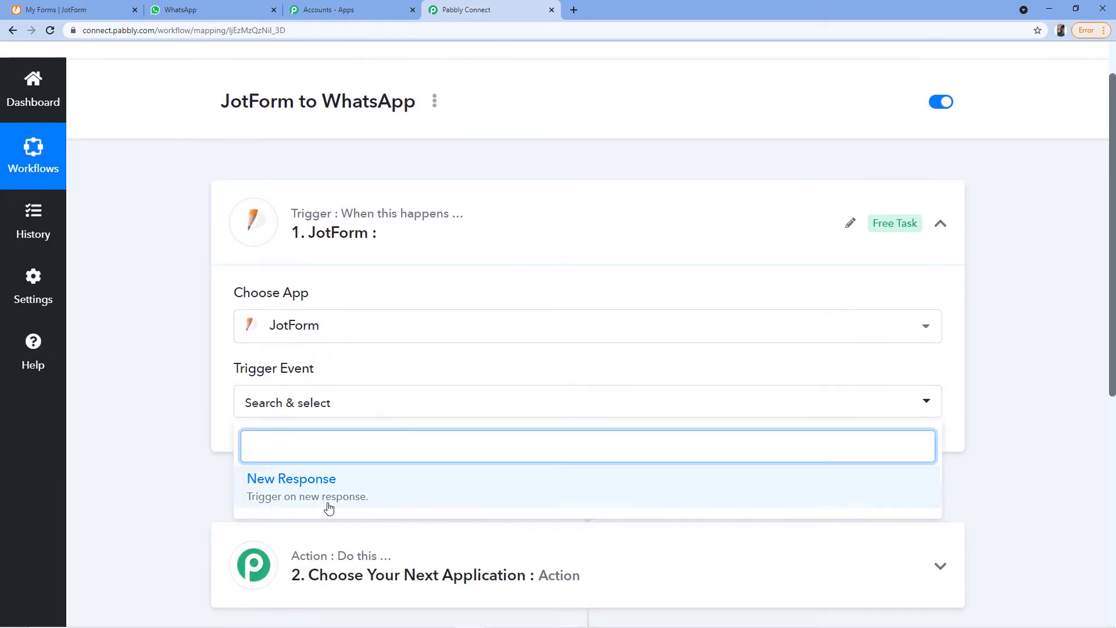
left_click(348, 499)
scroll(215, 445, "down", 1)
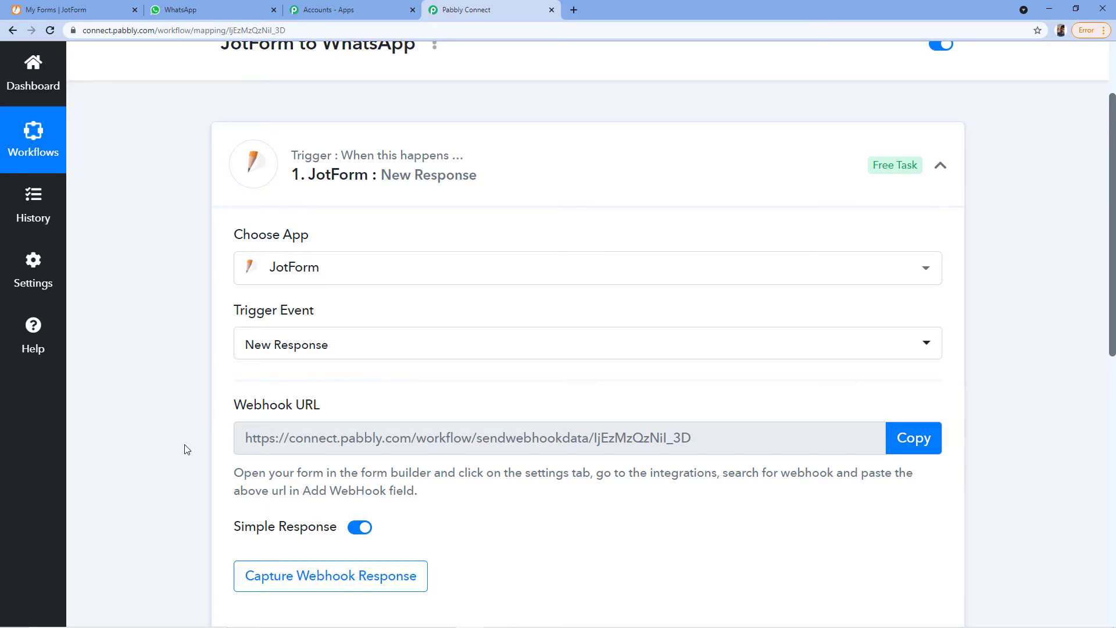
scroll(178, 445, "down", 1)
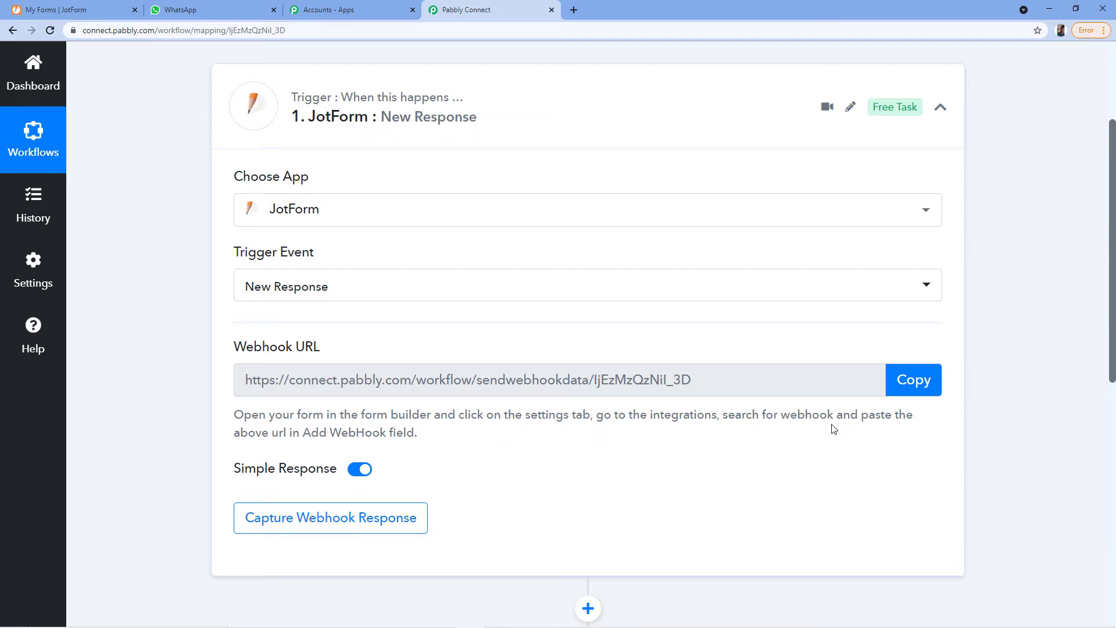
Switch to JotForm and open the integration settings of the form "Clone of Success Coaching Class".
left_click(82, 10)
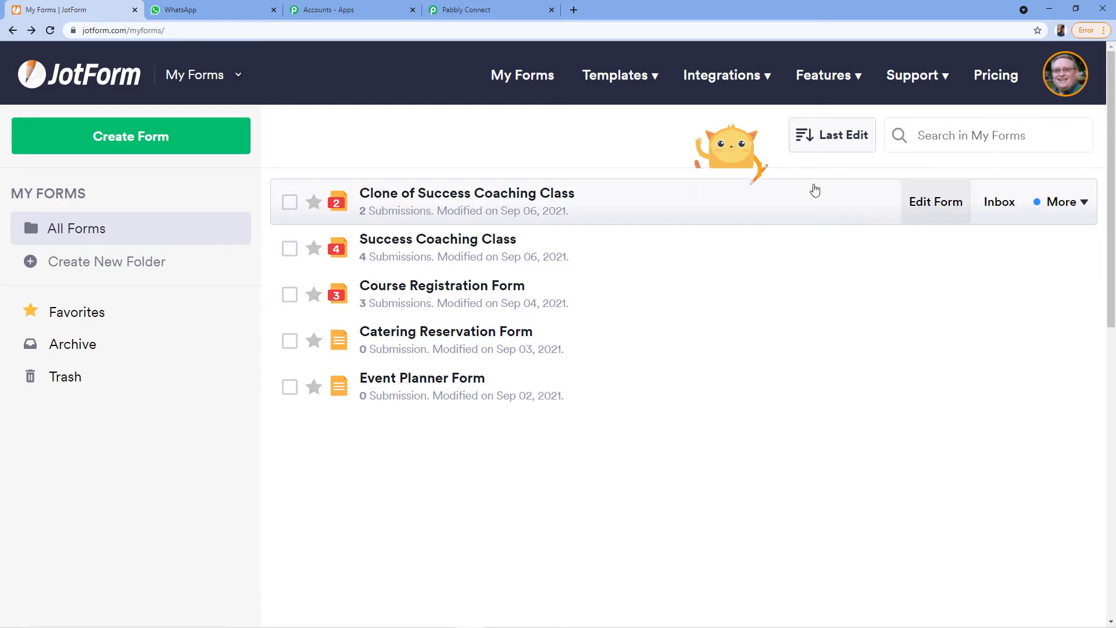
left_click(918, 204)
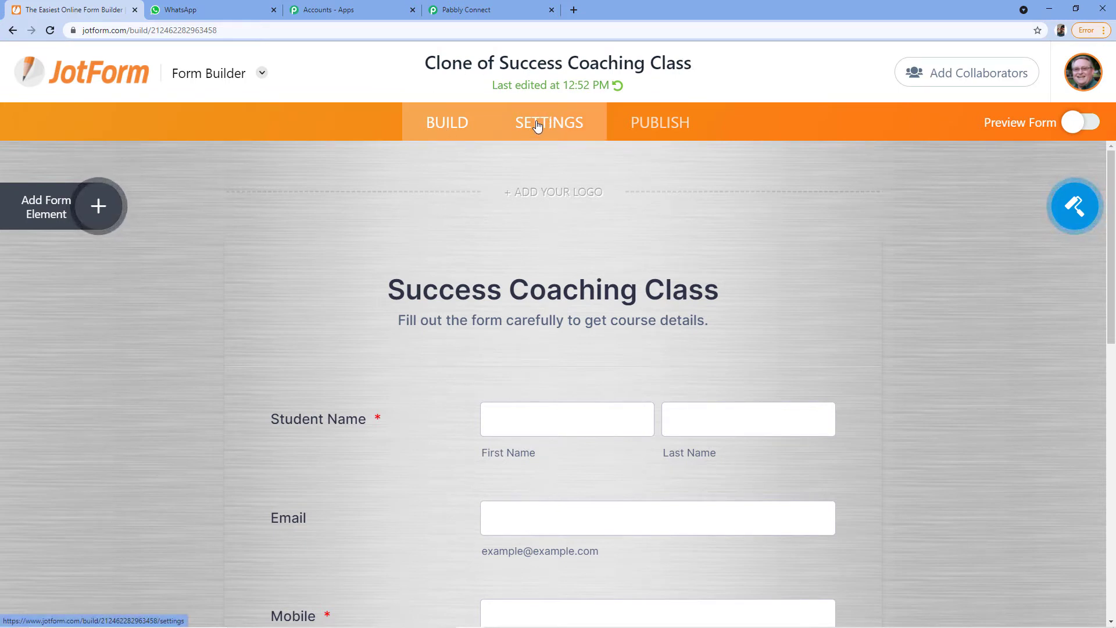
left_click(566, 126)
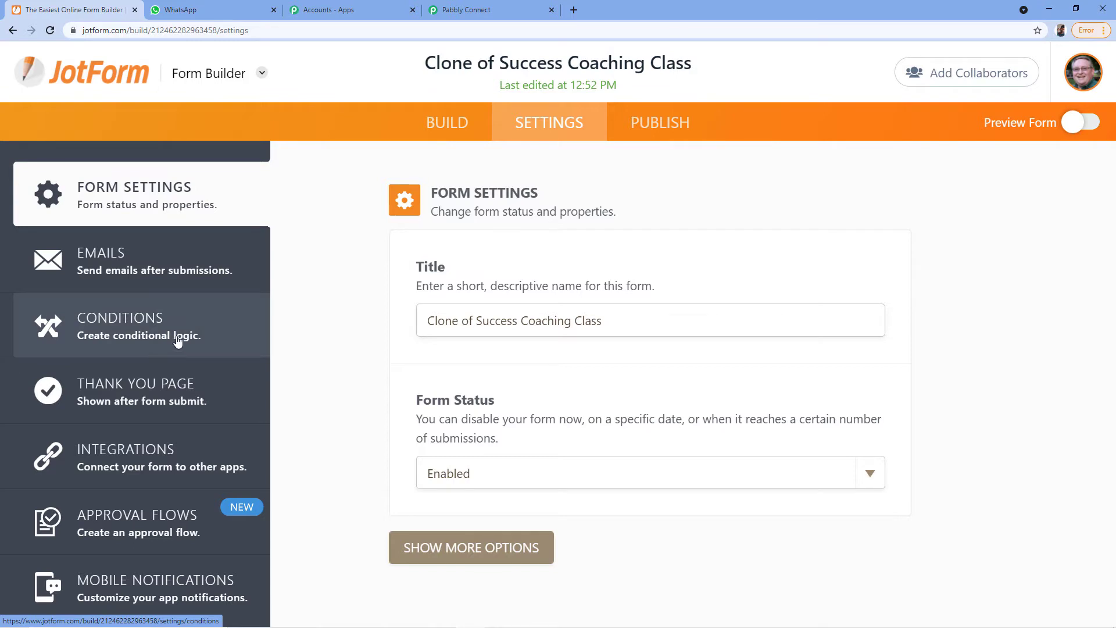
left_click(134, 447)
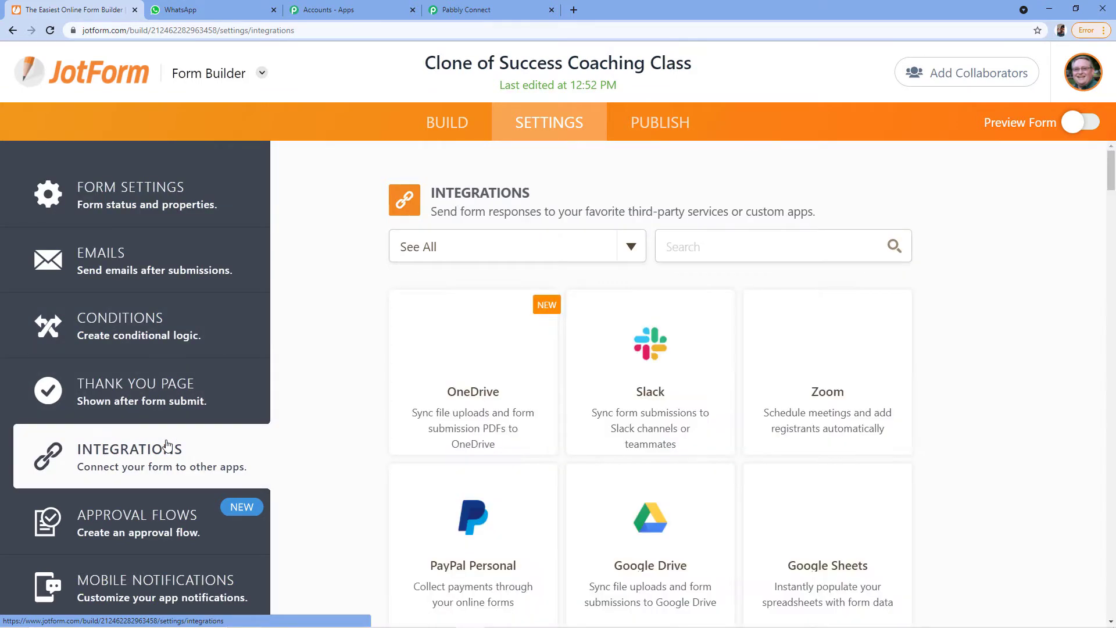
scroll(350, 347, "down", 1)
scroll(350, 346, "down", 4)
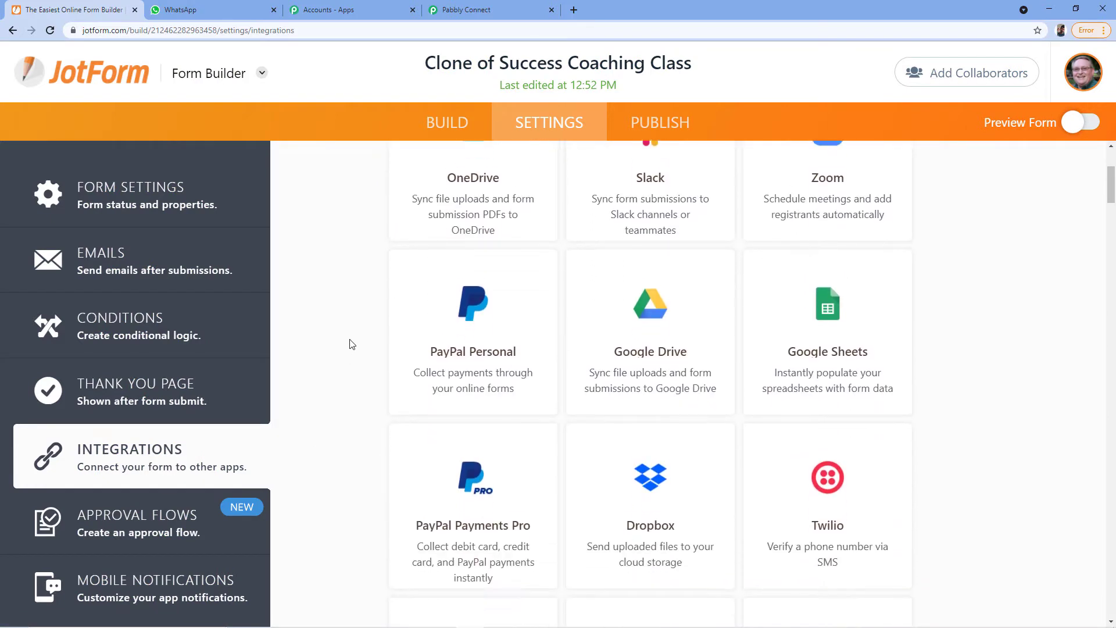
scroll(347, 343, "up", 5)
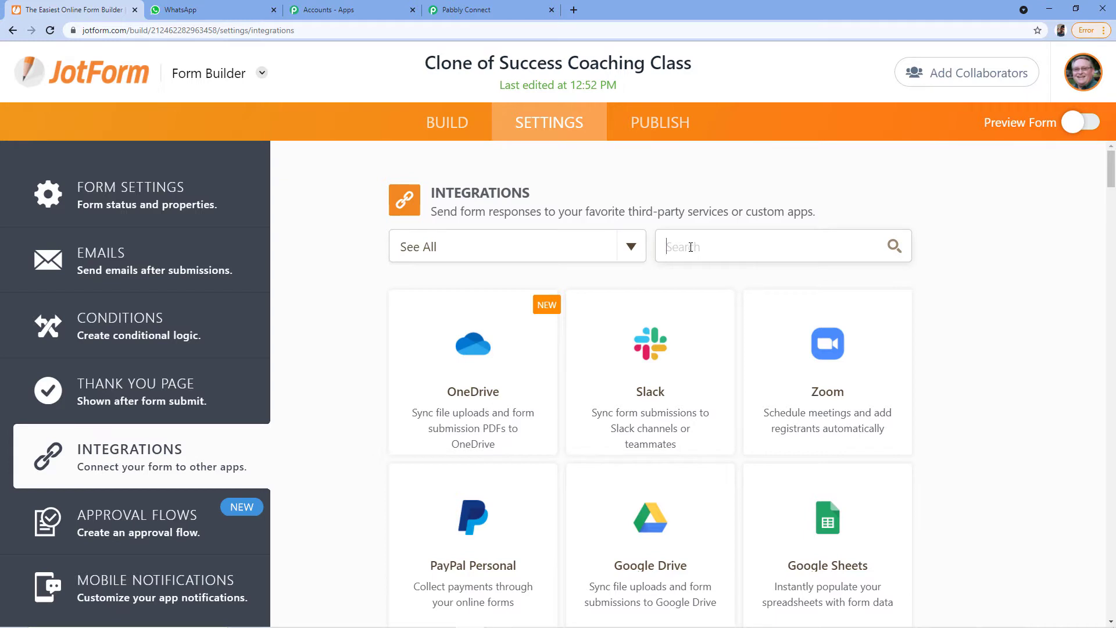
type("webhooks")
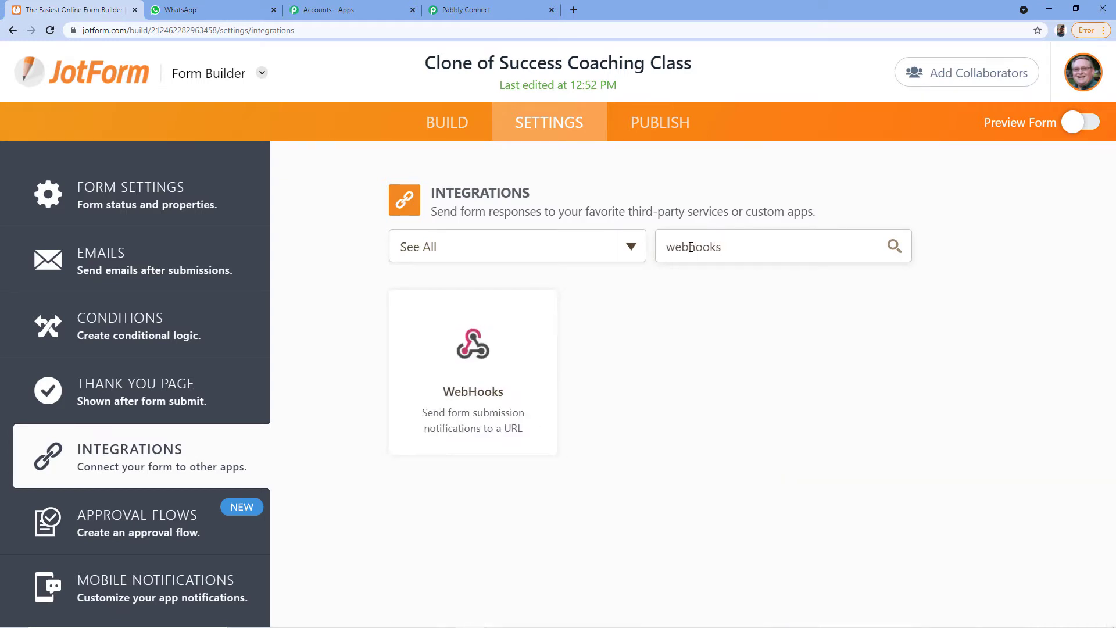
left_click(481, 362)
scroll(461, 379, "down", 1)
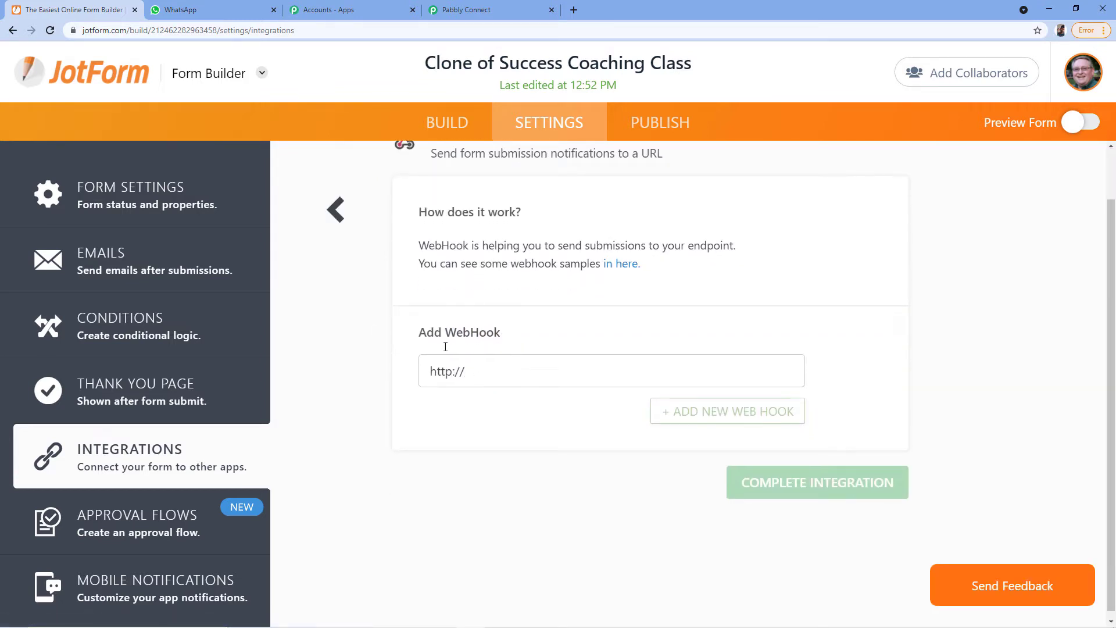
left_click_drag(491, 372, 377, 379)
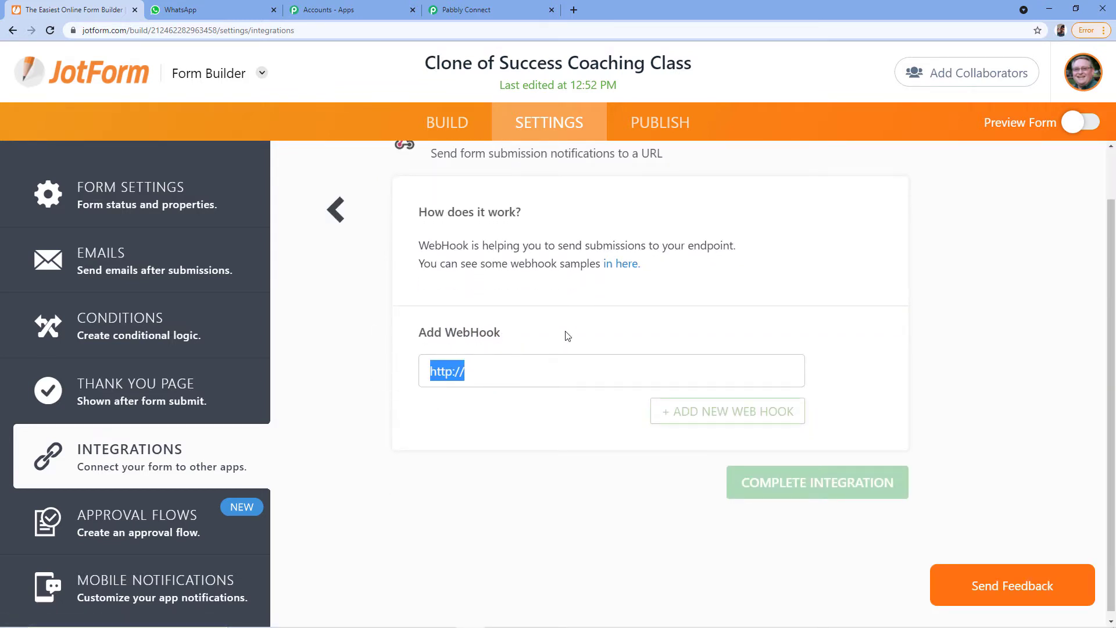
key("BackSpace")
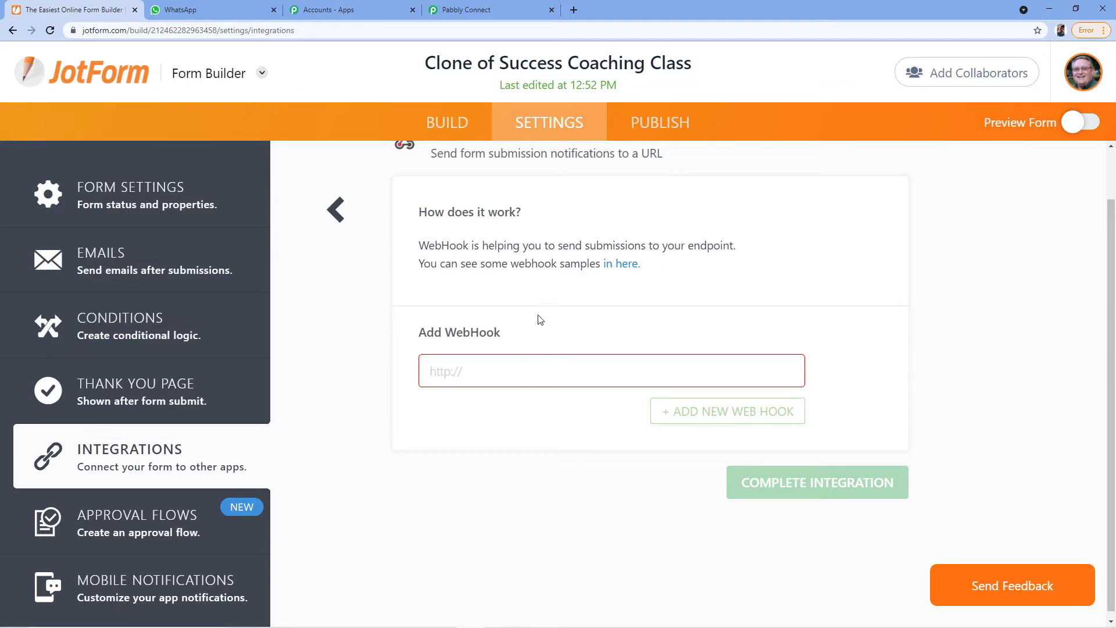
Copy the trigger's webhook URL from Pabbly Connect, paste it as the JotForm webhook and complete the integration.
left_click(459, 9)
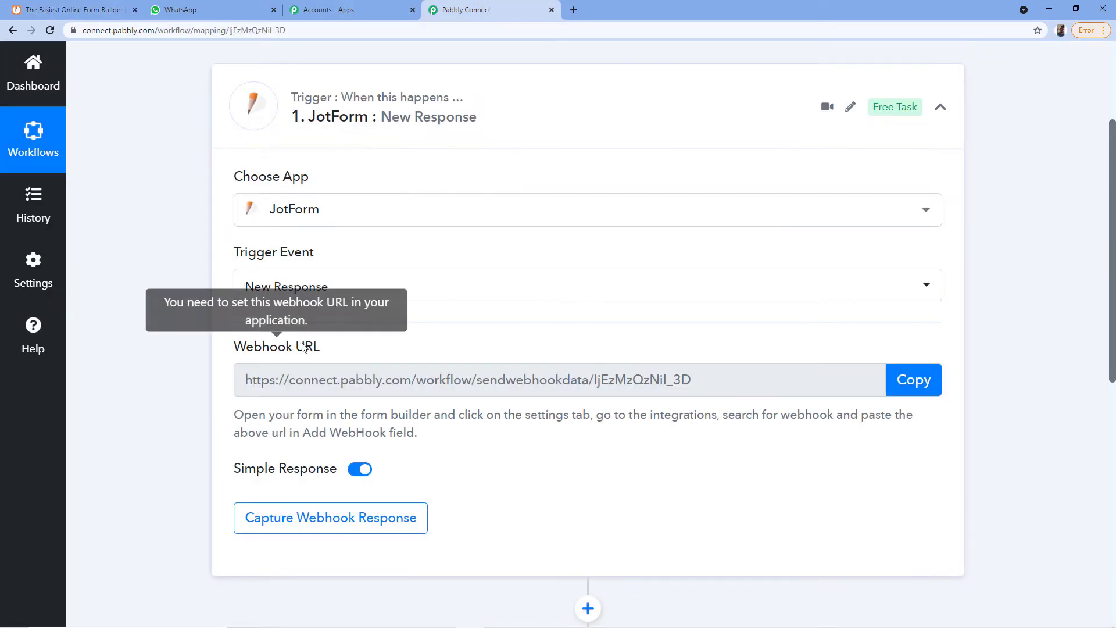
left_click(914, 379)
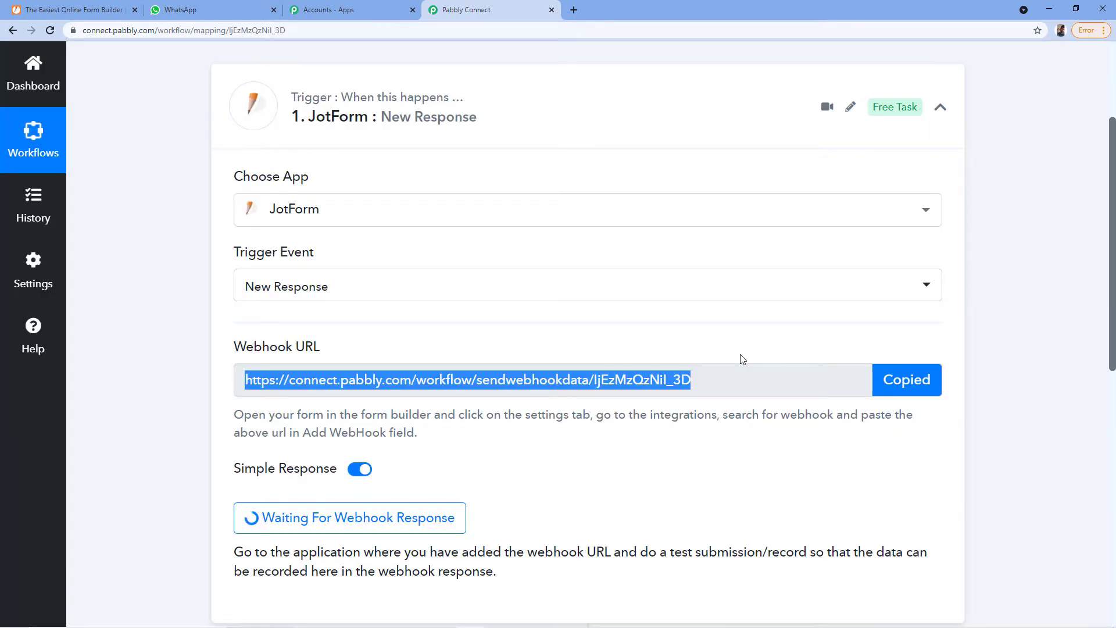
left_click(81, 9)
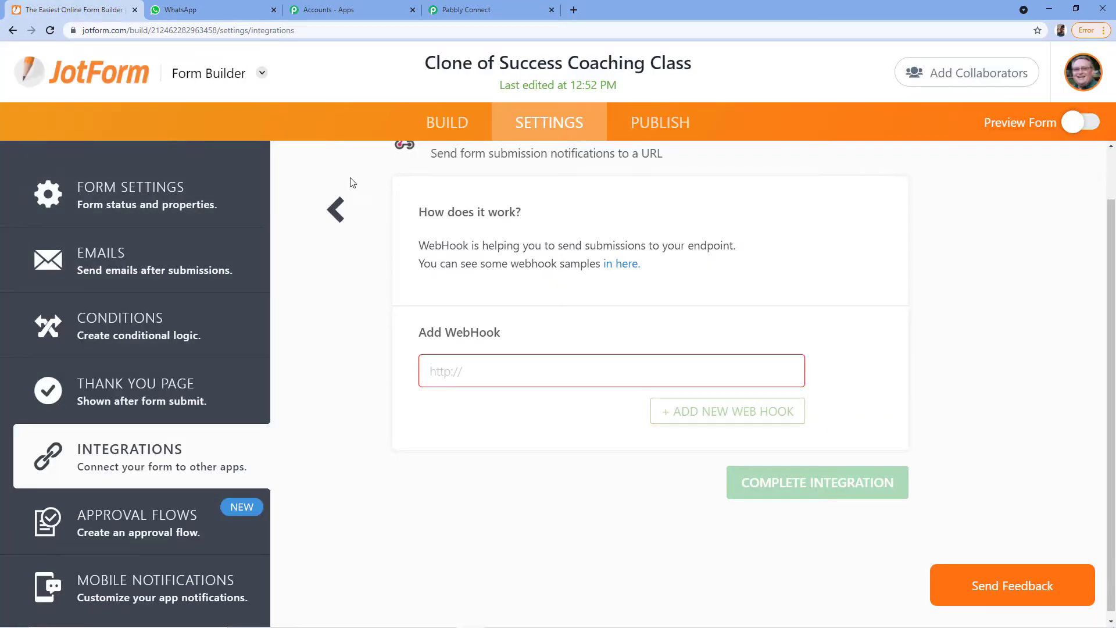
left_click(480, 371)
key("ctrl+v")
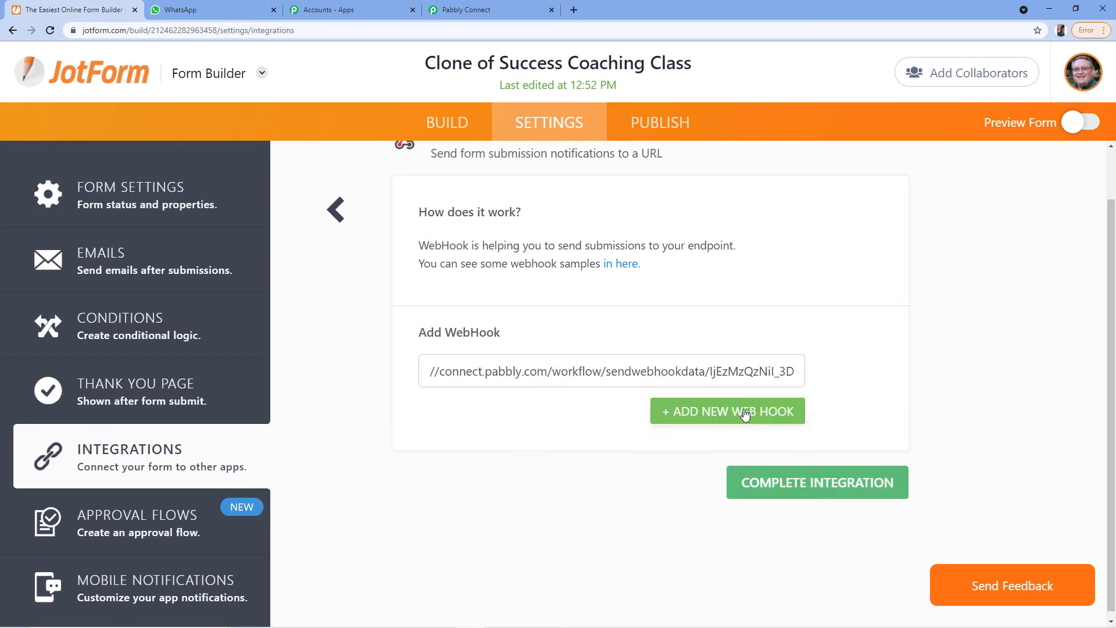
left_click(801, 487)
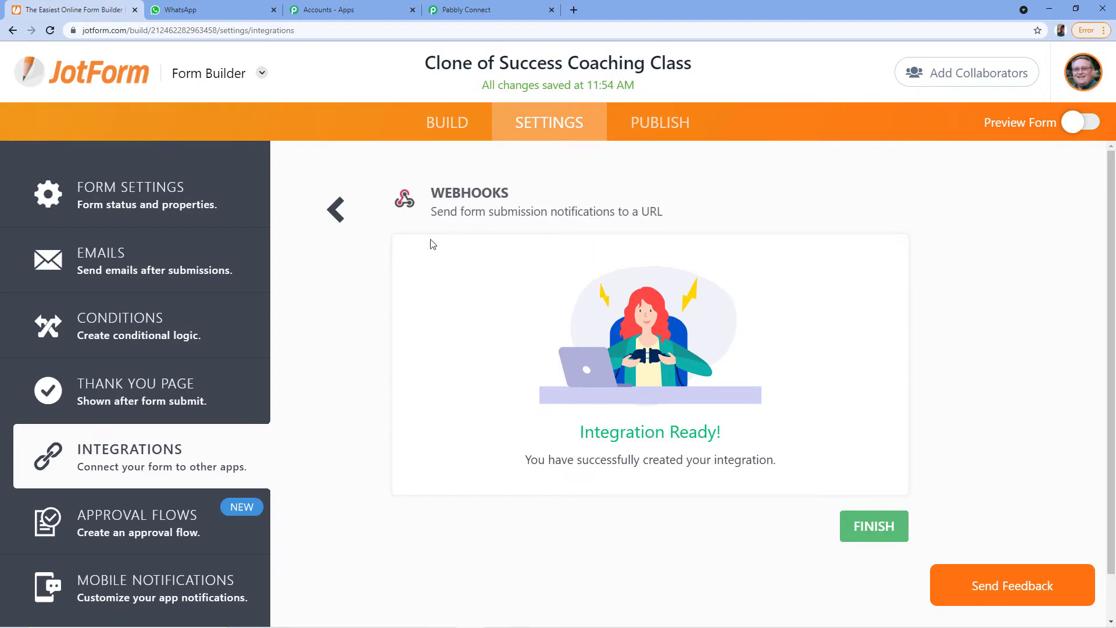
Return to the form's build view and examine its fields, from student name to address.
left_click(463, 124)
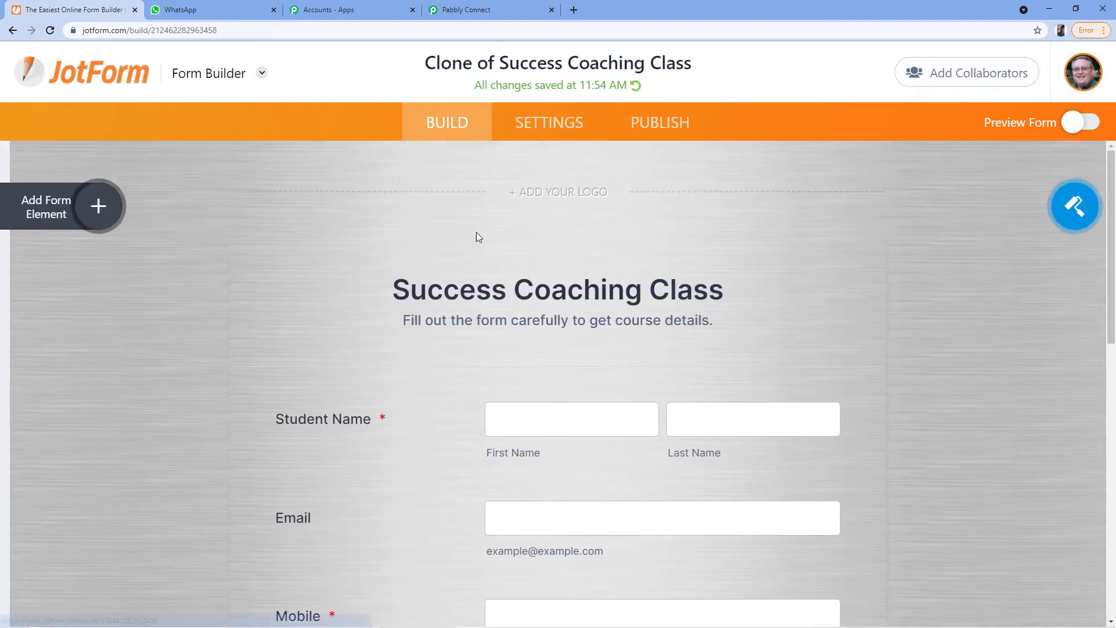
scroll(326, 227, "down", 3)
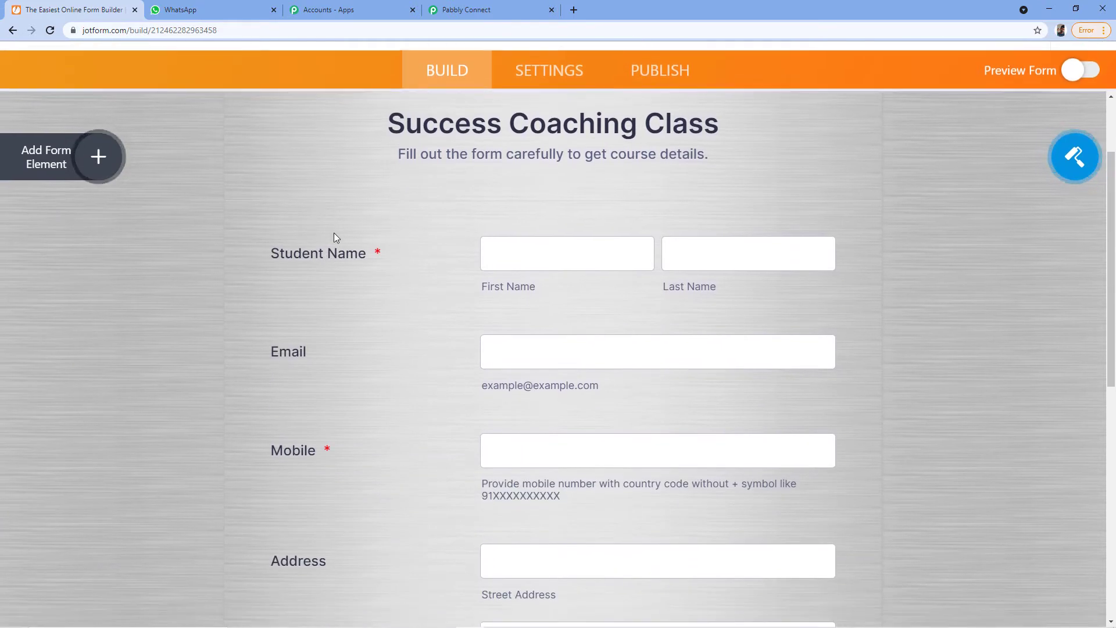
scroll(440, 259, "up", 3)
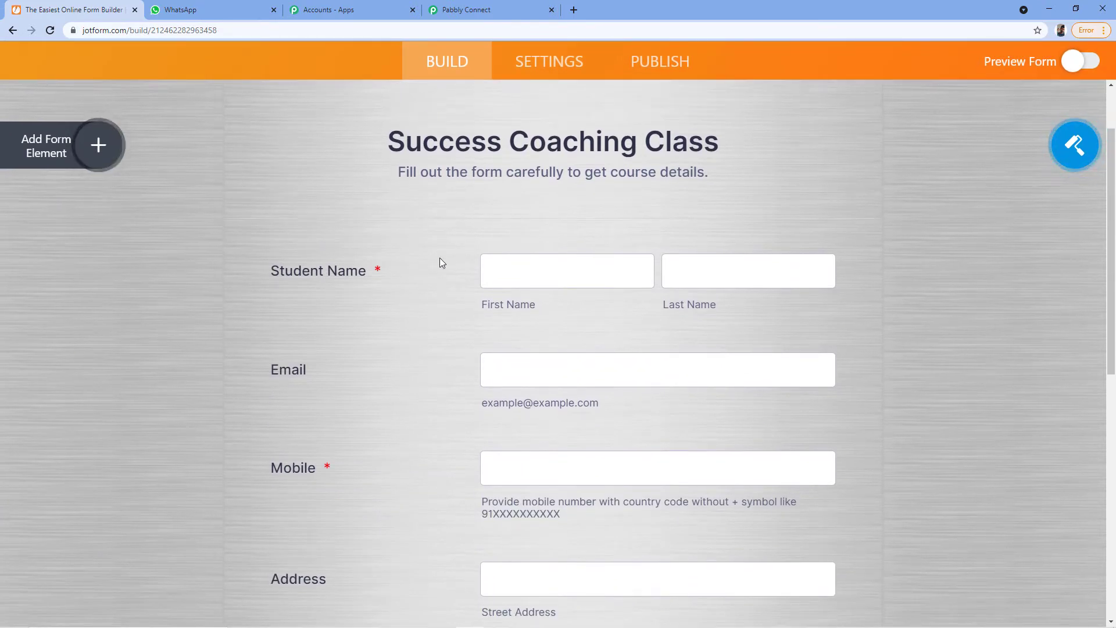
Check the waiting JotForm trigger in Pabbly Connect and return to the form builder.
left_click(465, 10)
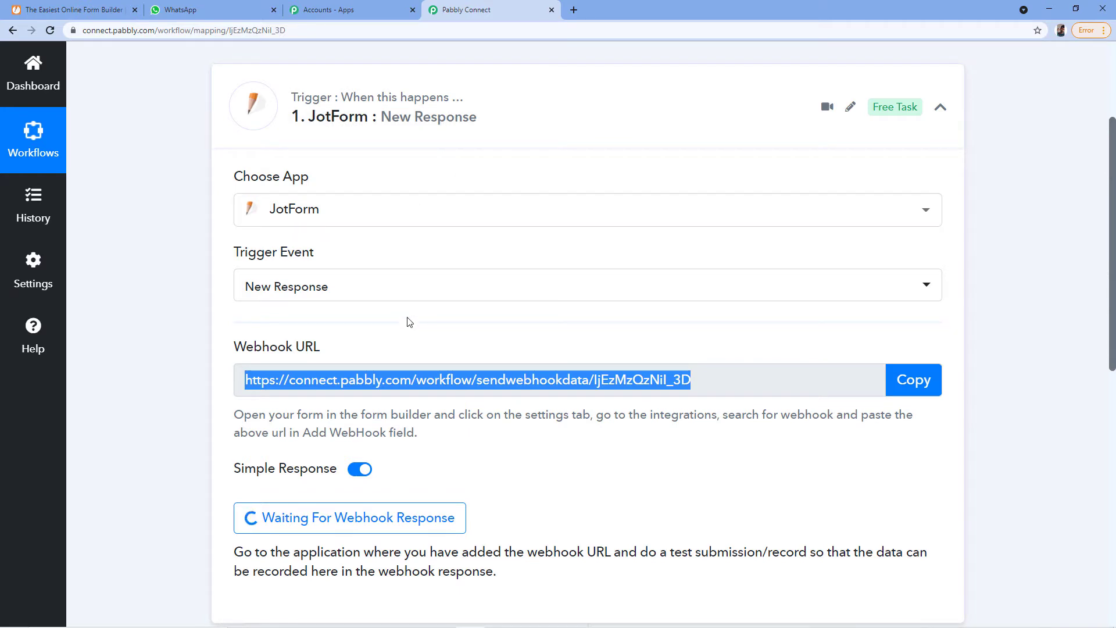
left_click(375, 8)
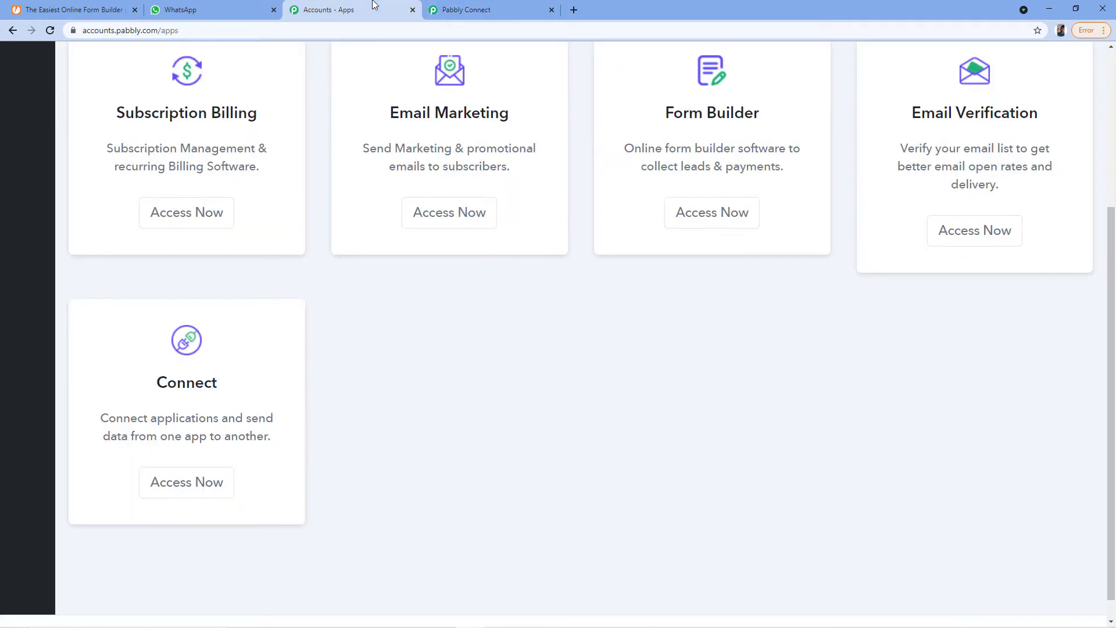
left_click(74, 10)
Examine the Success Coaching Class form from its title through the address fields to the Submit Application button.
scroll(390, 204, "down", 3)
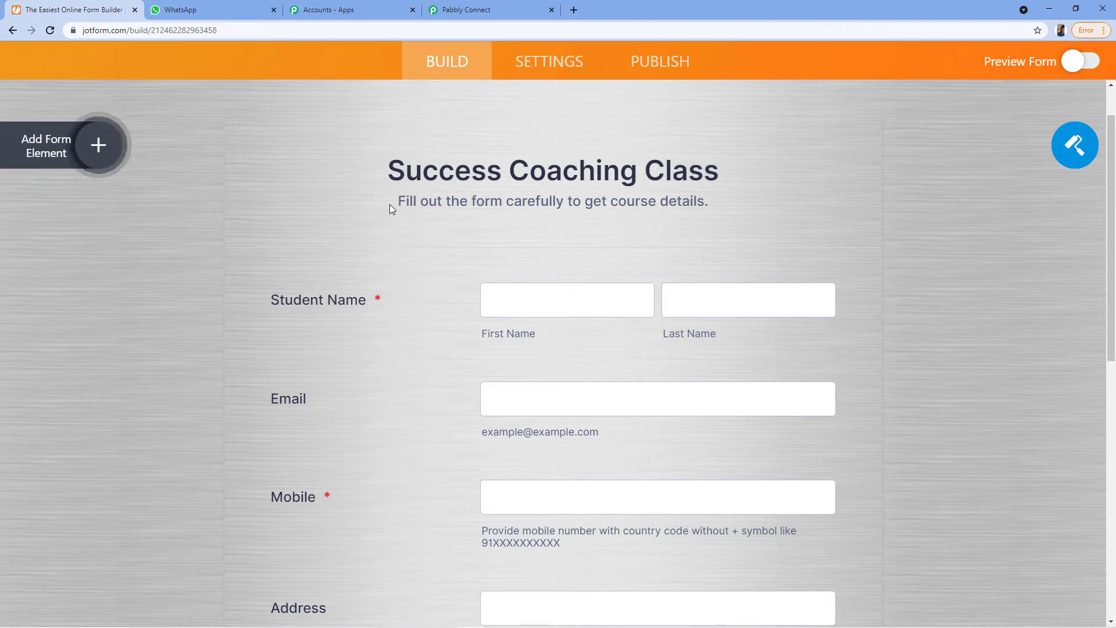
scroll(389, 215, "down", 1)
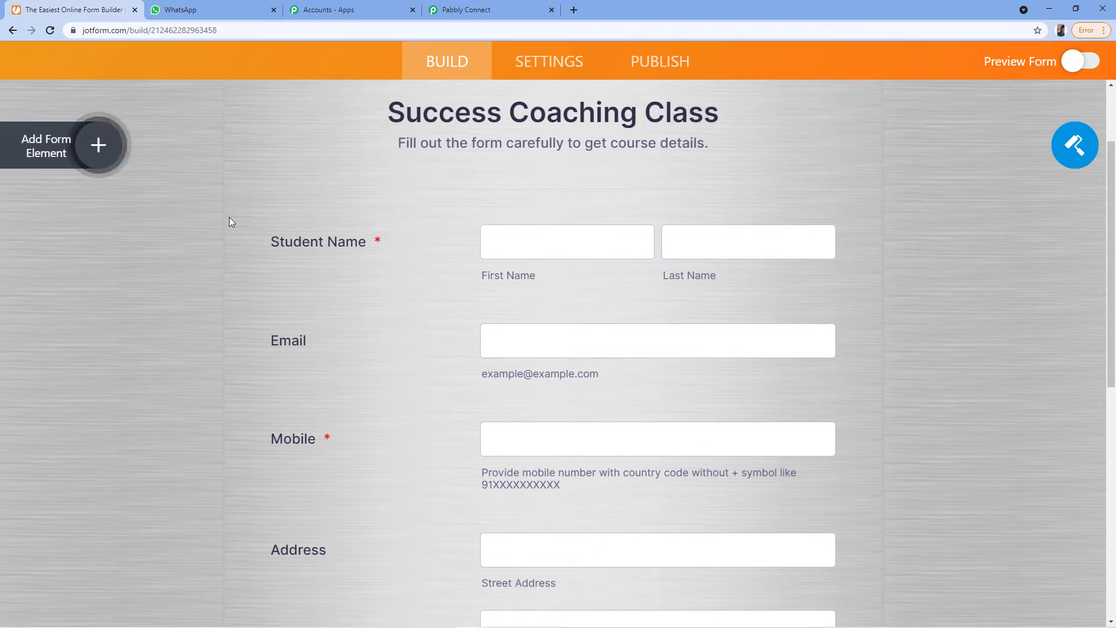
scroll(302, 249, "down", 1)
scroll(314, 291, "down", 1)
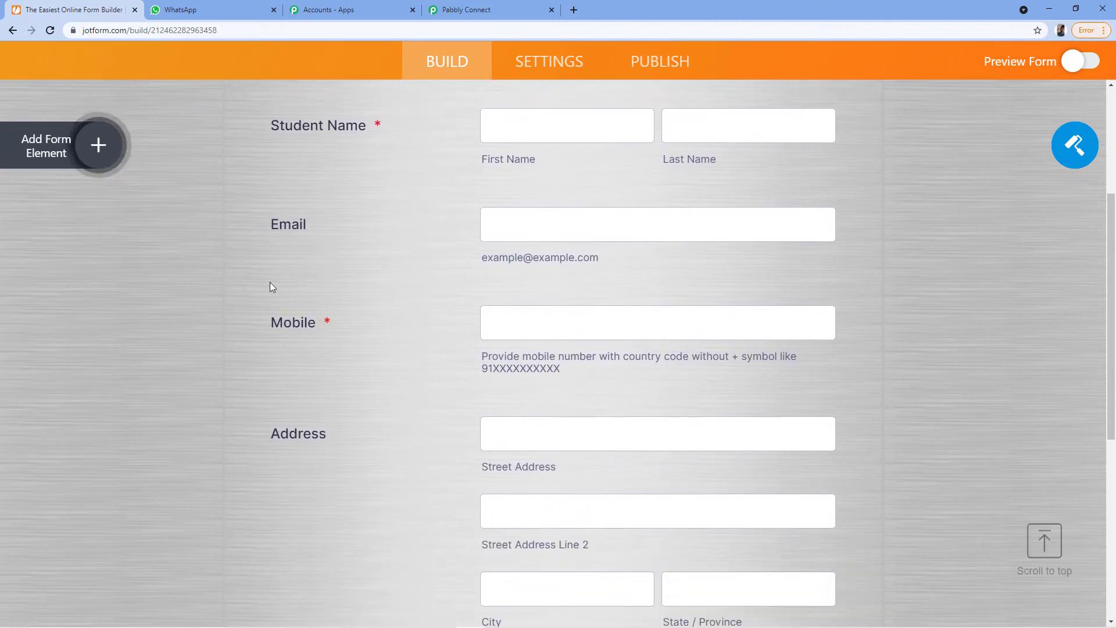
scroll(323, 342, "down", 3)
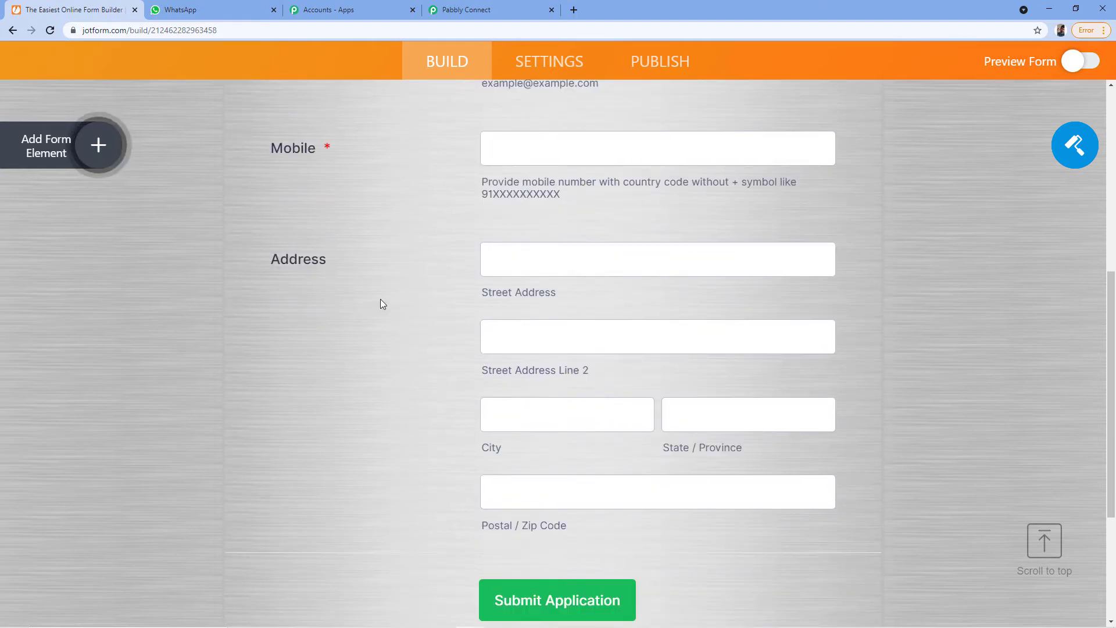
scroll(844, 345, "up", 1)
scroll(987, 124, "up", 4)
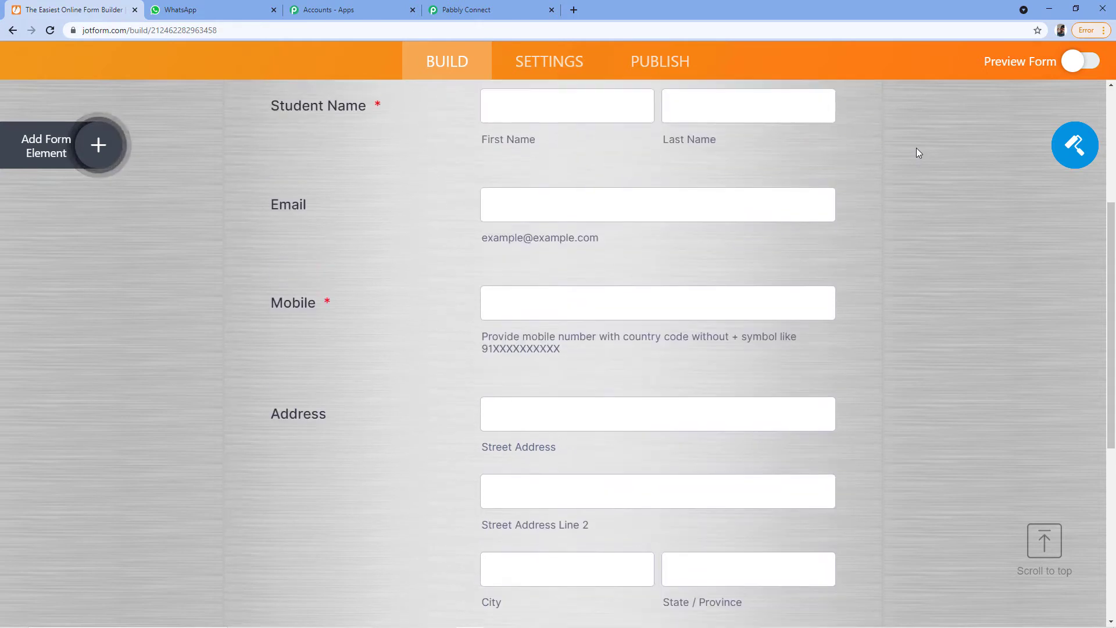
scroll(985, 114, "up", 1)
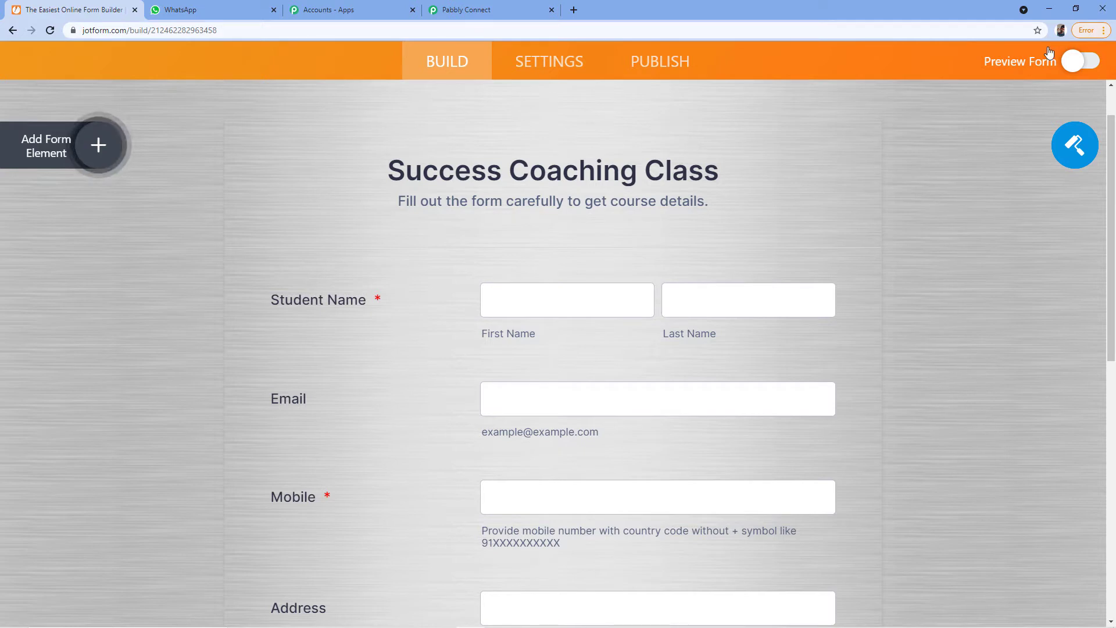
Turn on the form preview and look through its fields down to the Submit Application button.
left_click(1074, 66)
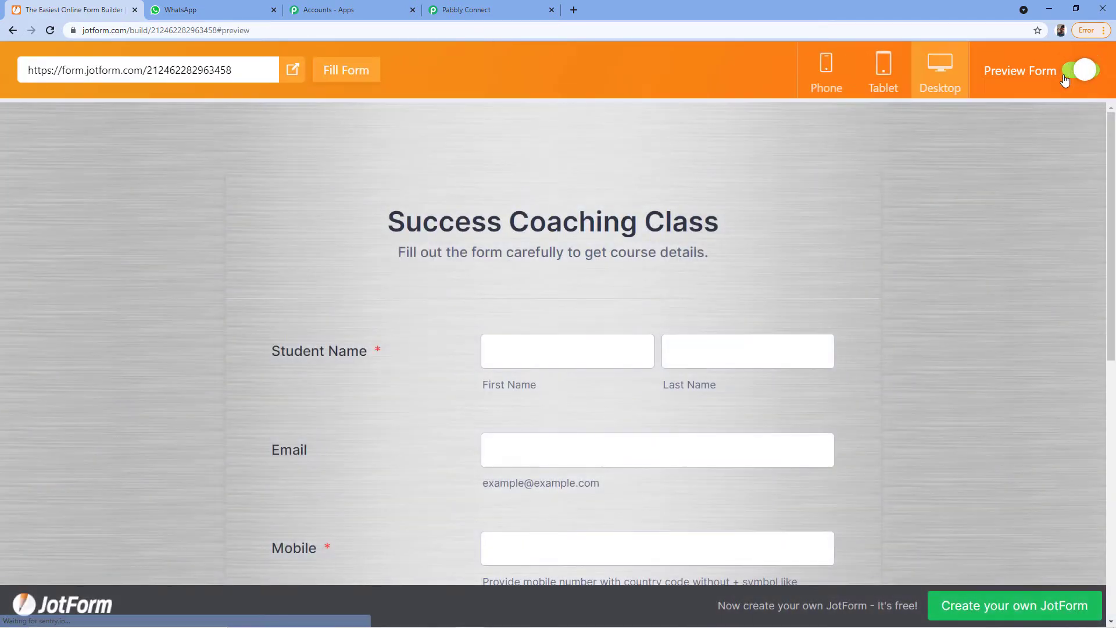
scroll(909, 215, "down", 1)
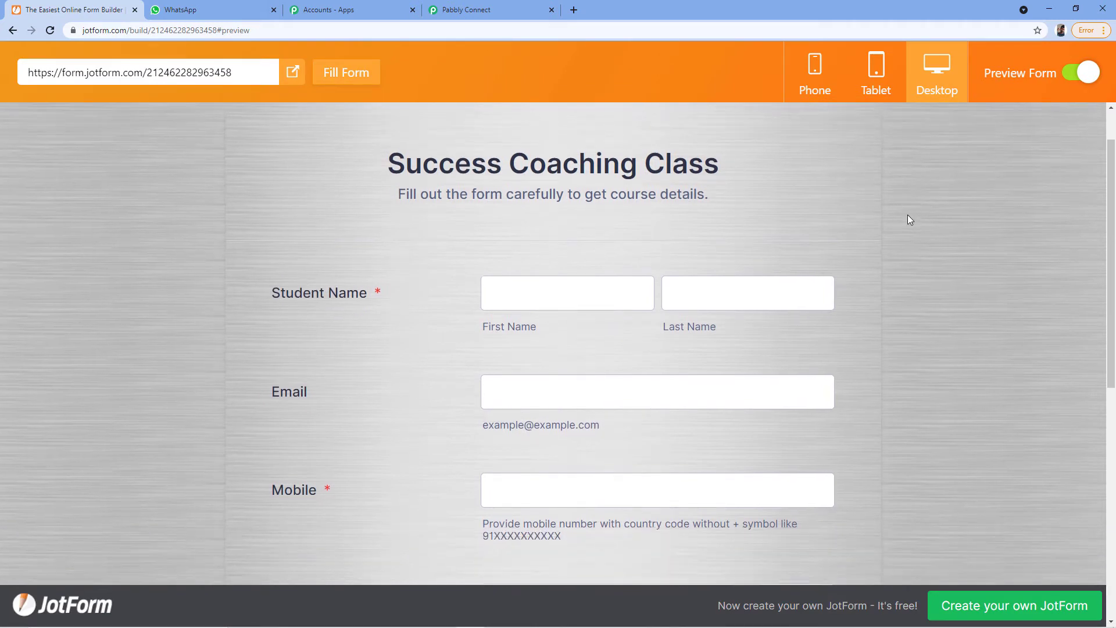
scroll(906, 226, "down", 1)
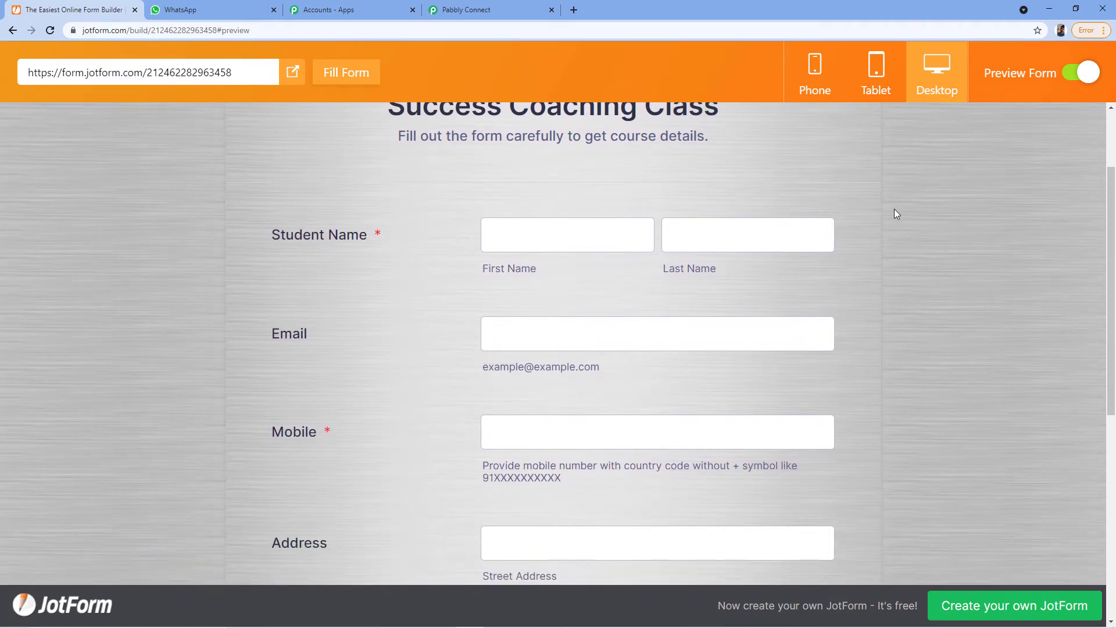
scroll(501, 177, "down", 1)
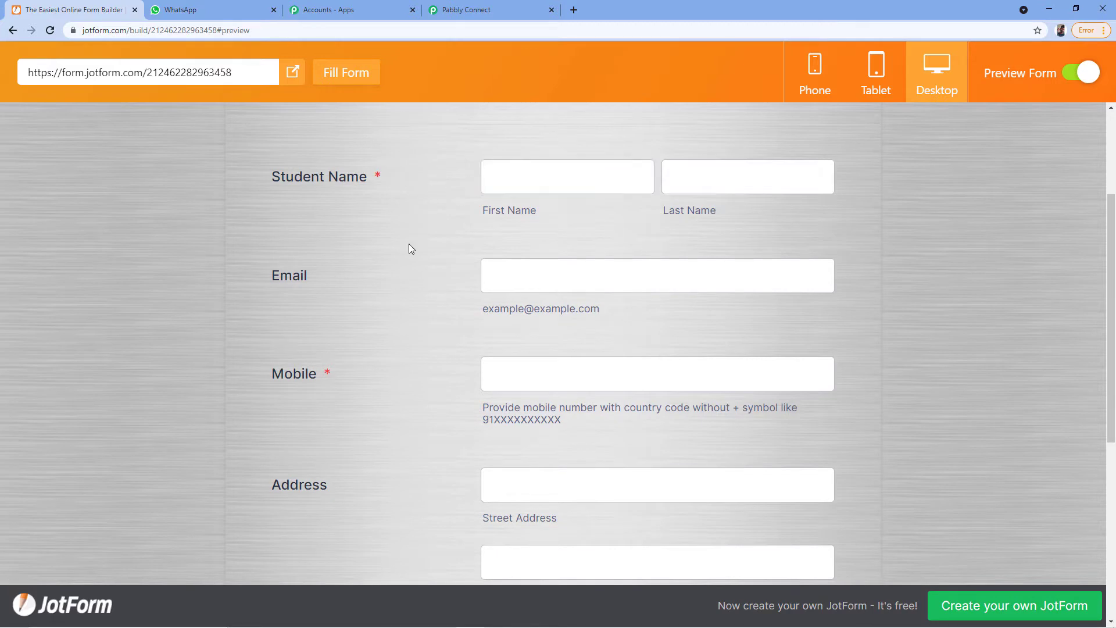
scroll(417, 243, "down", 2)
scroll(433, 242, "down", 1)
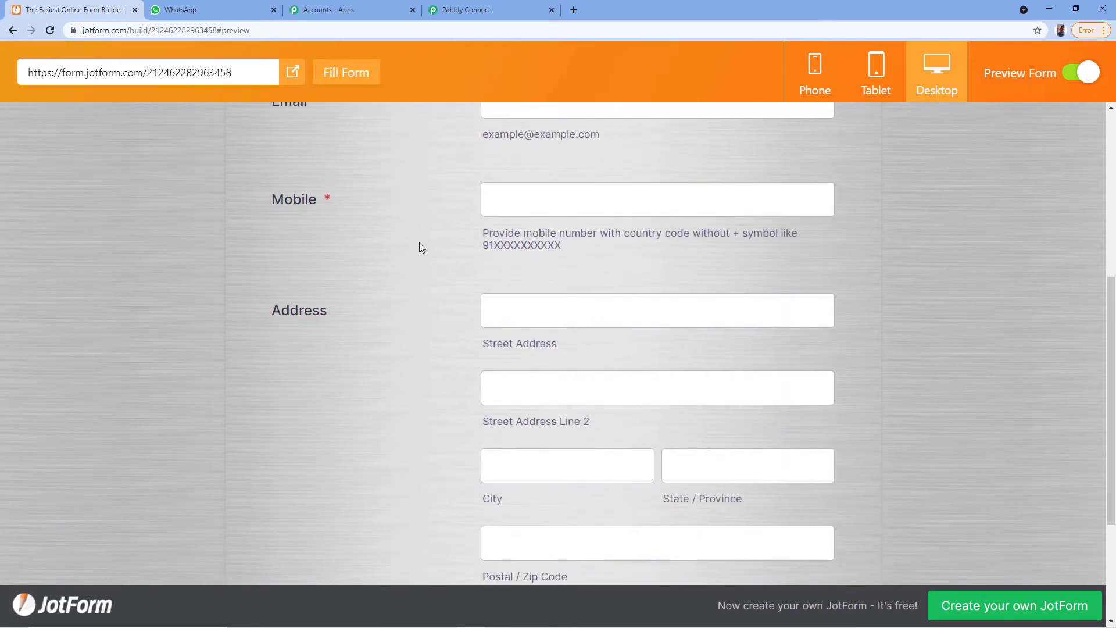
scroll(409, 236, "down", 1)
scroll(442, 305, "down", 2)
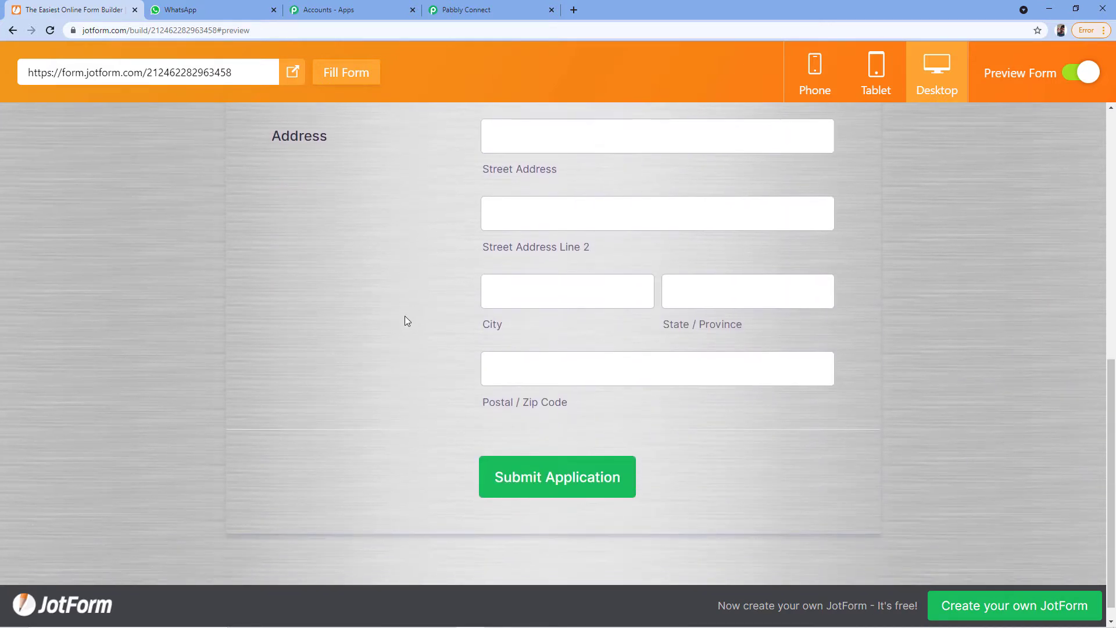
scroll(440, 247, "up", 7)
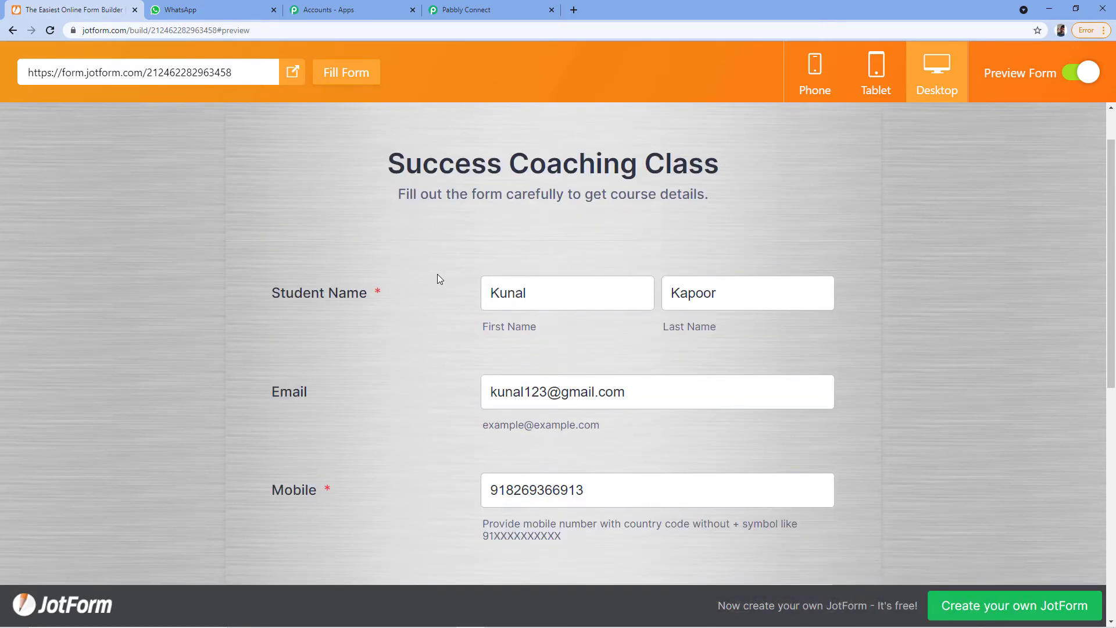
Review the student name, email, mobile and address entries in the form preview and submit the application as a test response.
left_click(424, 299)
left_click(714, 310)
scroll(661, 267, "down", 1)
scroll(448, 327, "down", 1)
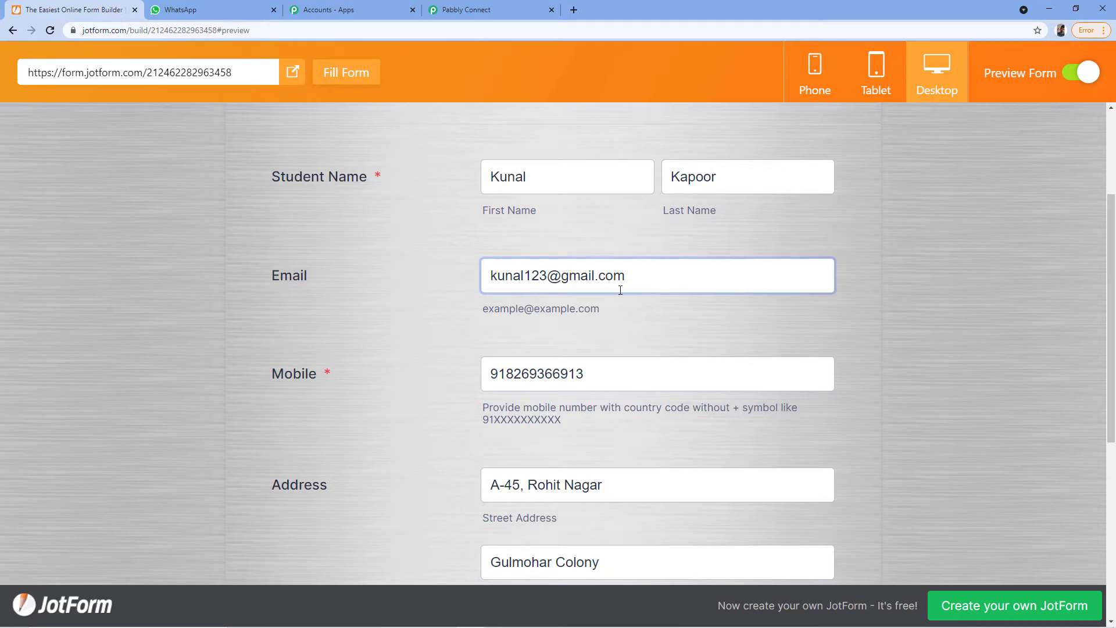
scroll(641, 287, "down", 1)
scroll(523, 314, "down", 3)
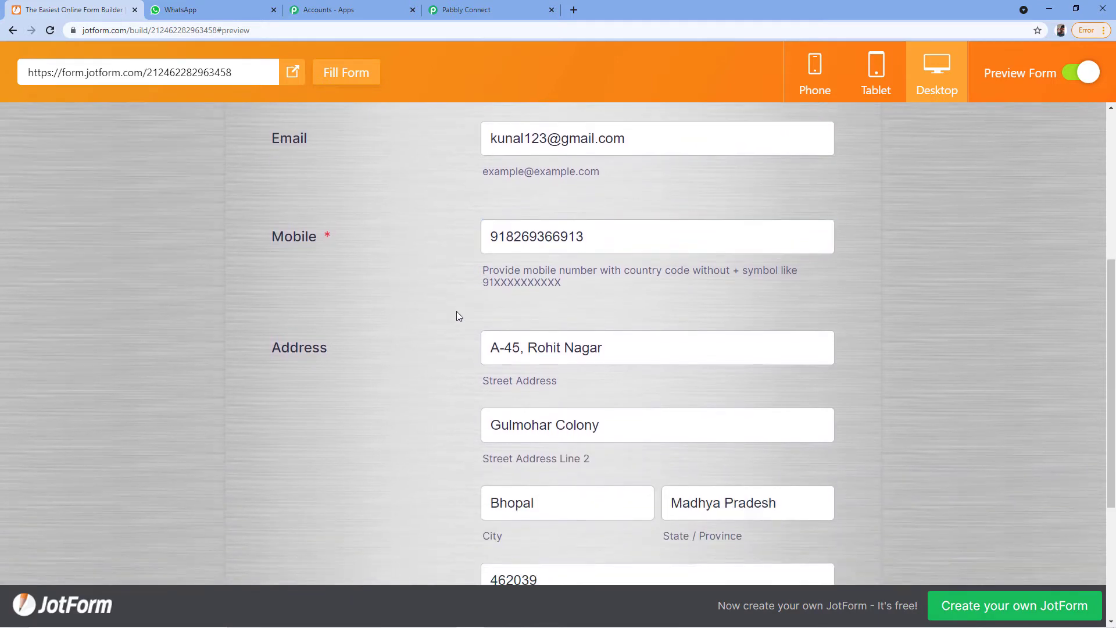
scroll(473, 269, "down", 2)
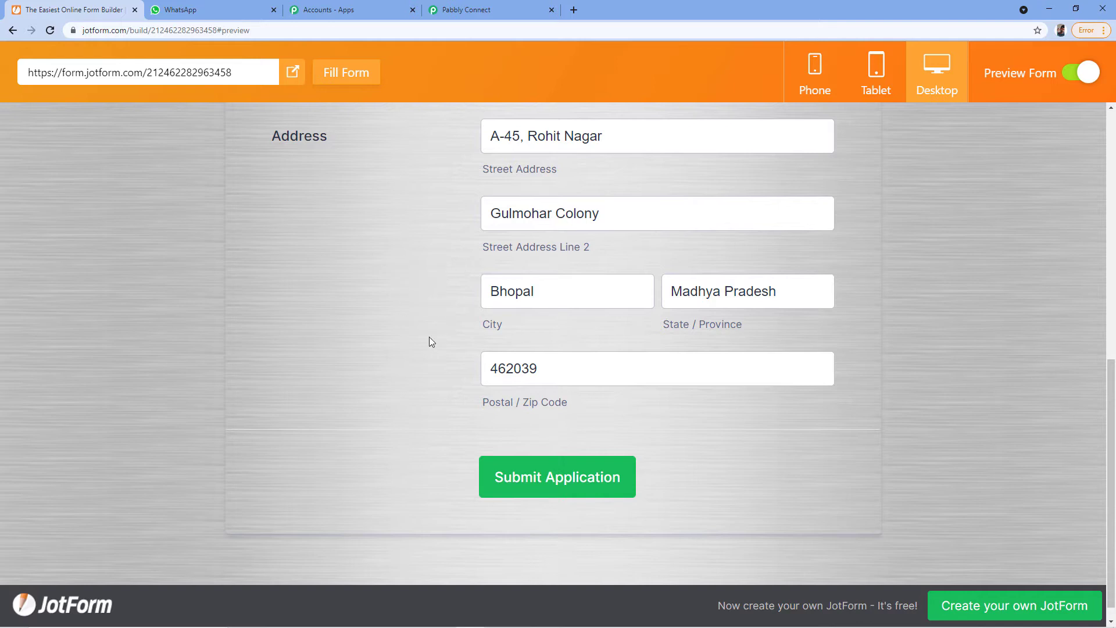
scroll(436, 330, "down", 1)
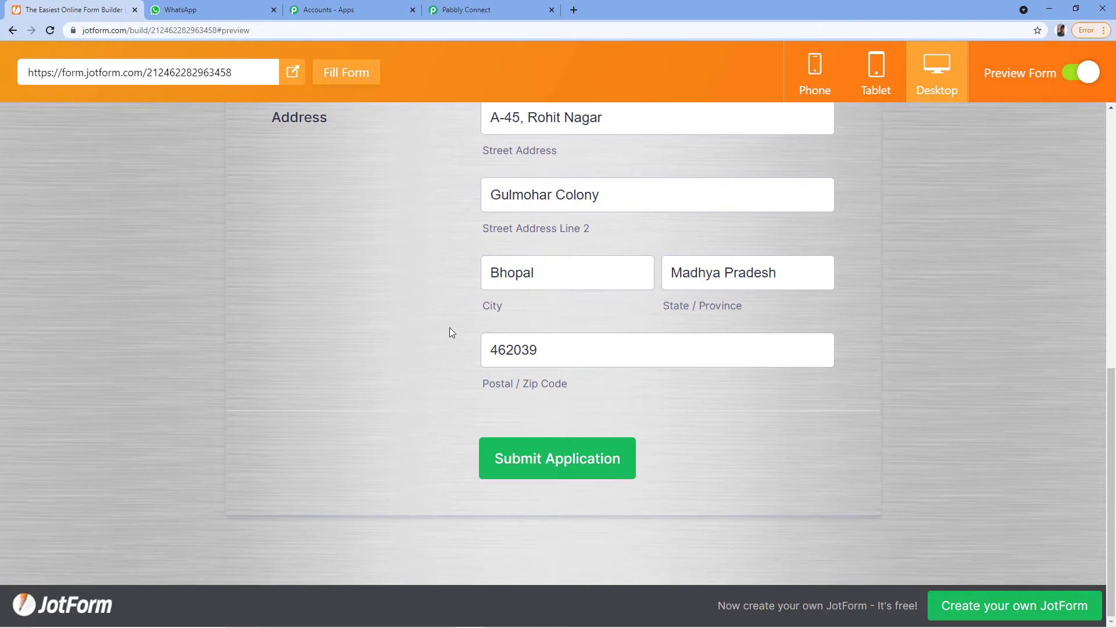
left_click(559, 469)
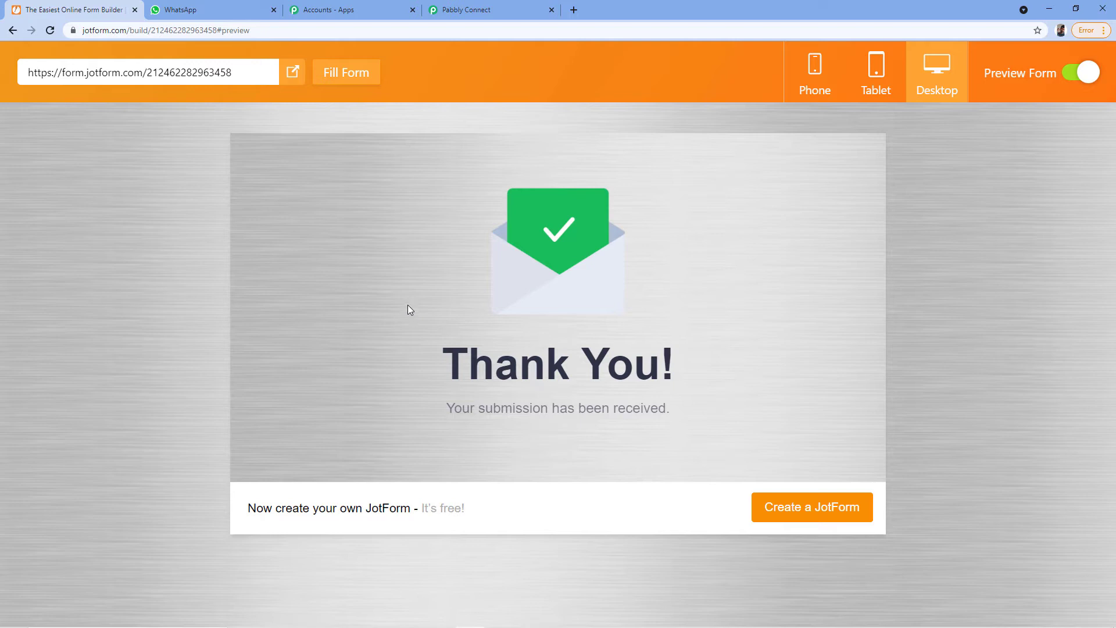
Switch to Pabbly Connect and examine the response captured by the JotForm trigger, including the student name, email, mobile and address values.
left_click(501, 10)
left_click(243, 315)
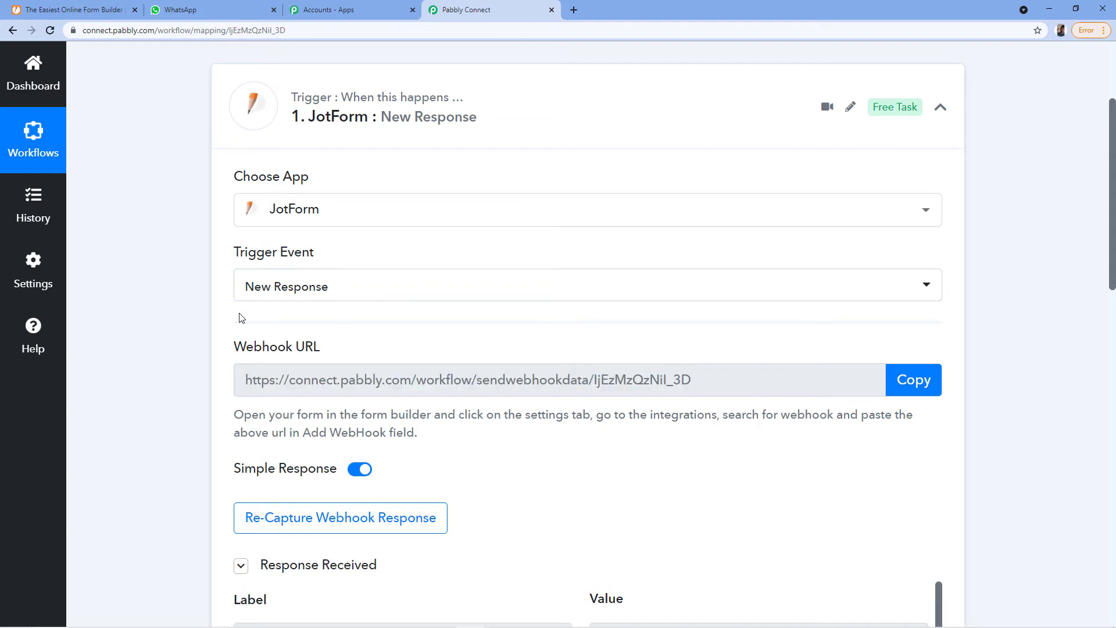
scroll(217, 294, "down", 5)
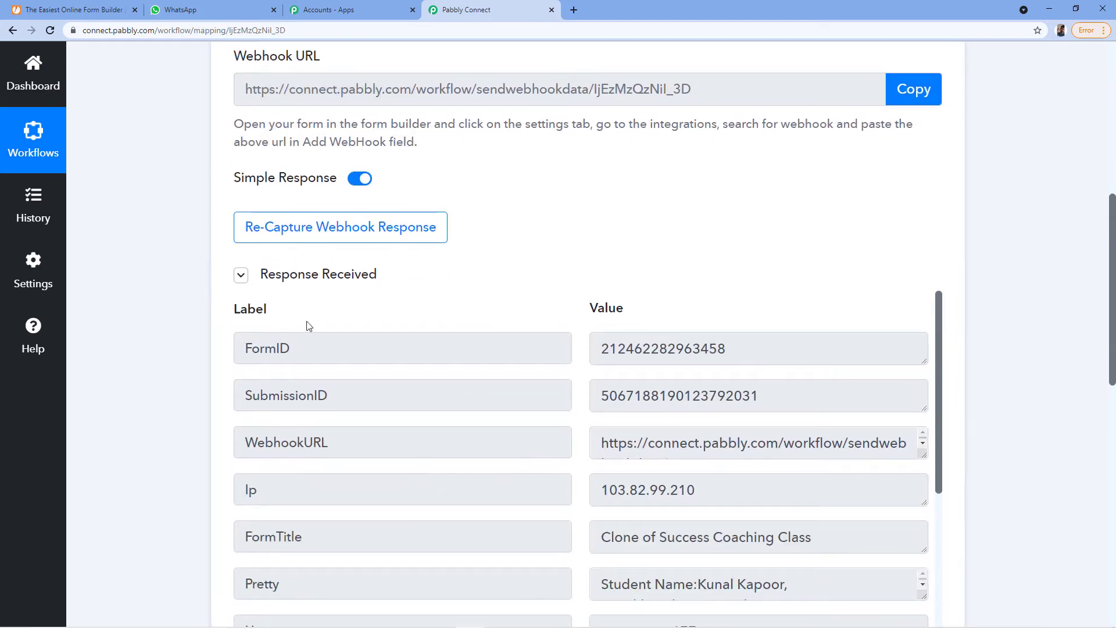
scroll(552, 274, "down", 3)
scroll(587, 215, "down", 5)
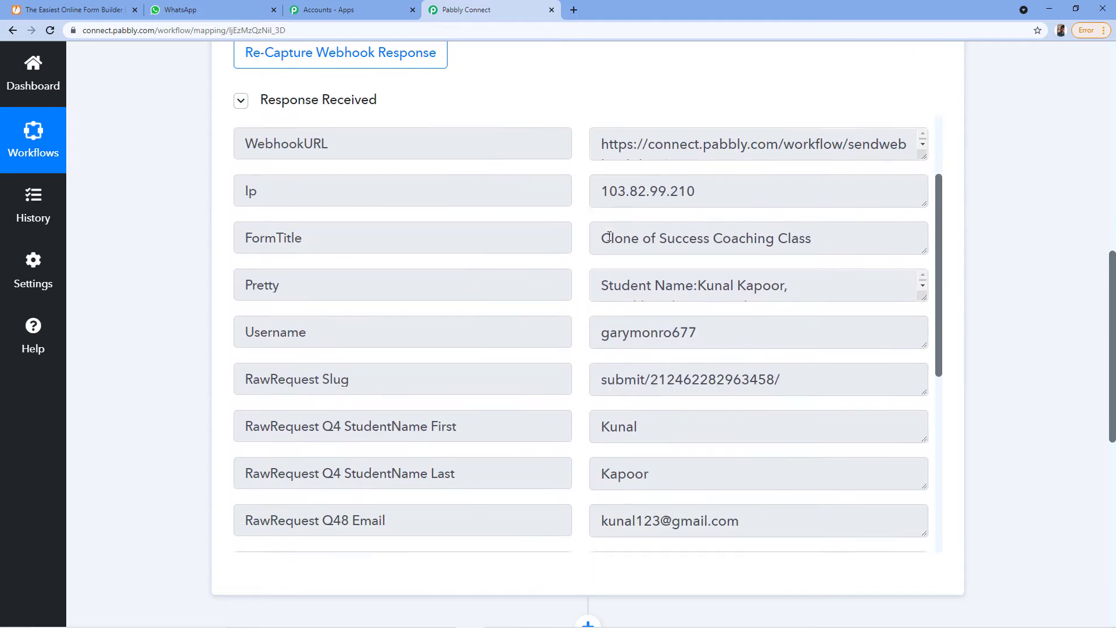
scroll(579, 229, "down", 1)
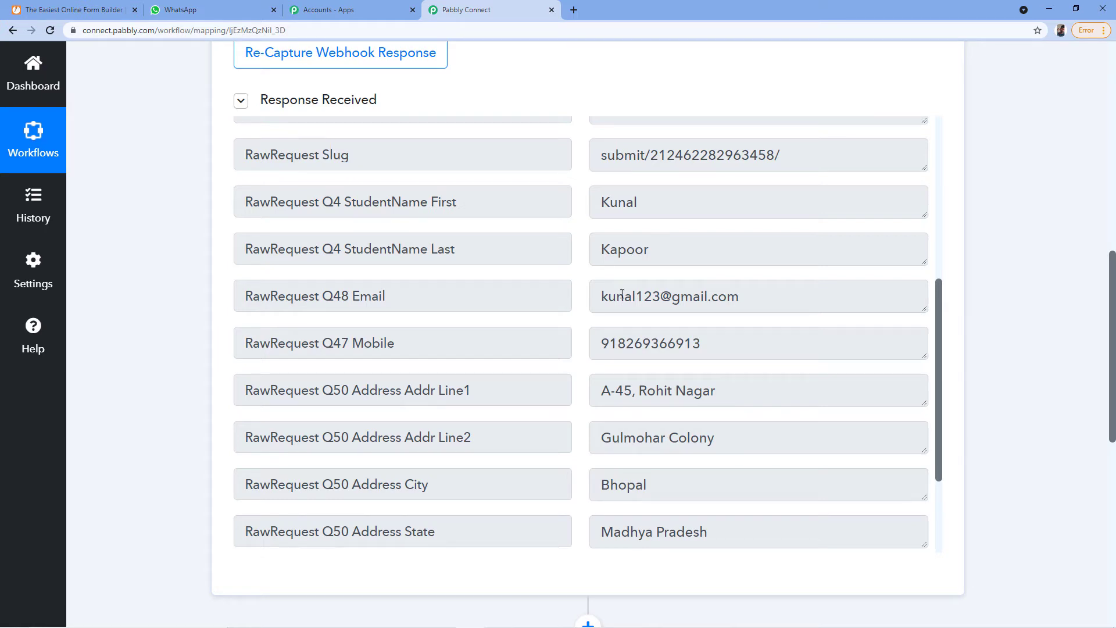
left_click(70, 9)
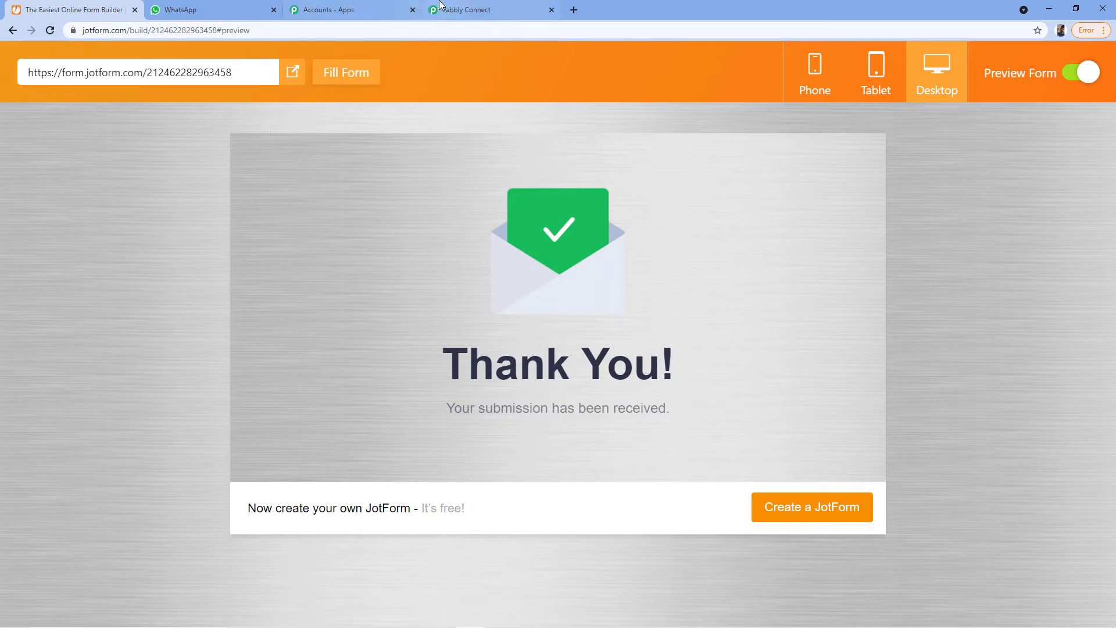
left_click(465, 9)
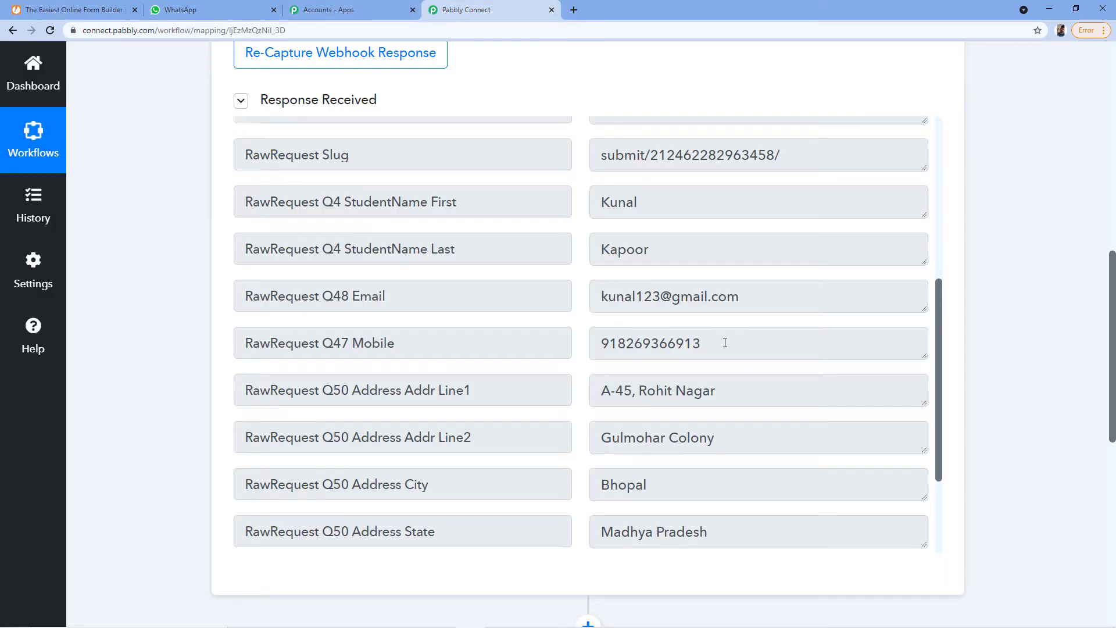
scroll(684, 390, "down", 3)
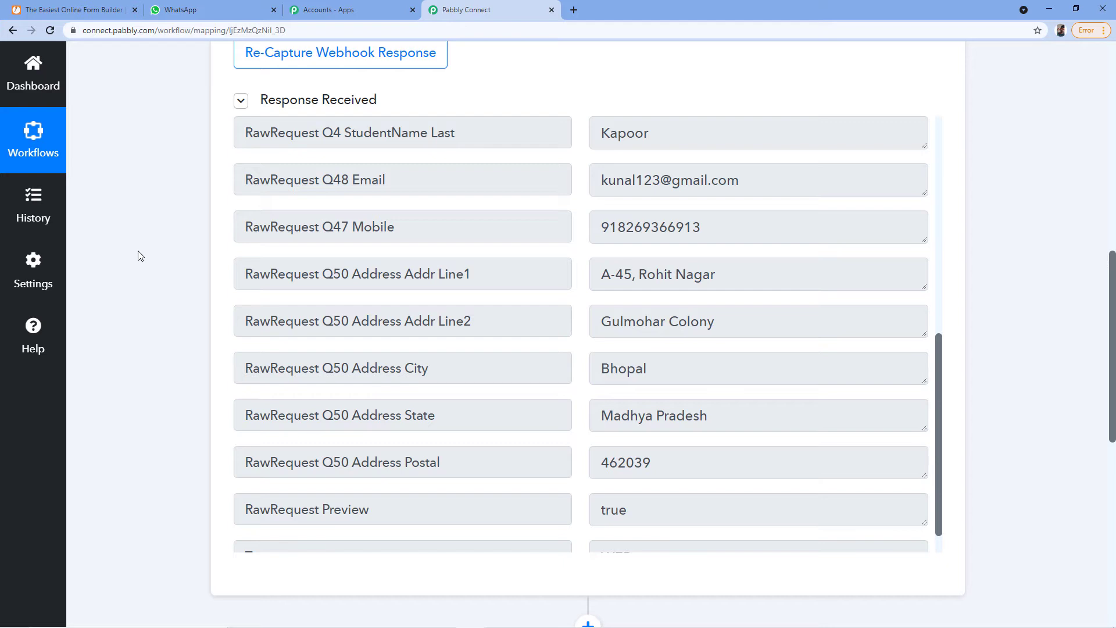
scroll(157, 264, "up", 1)
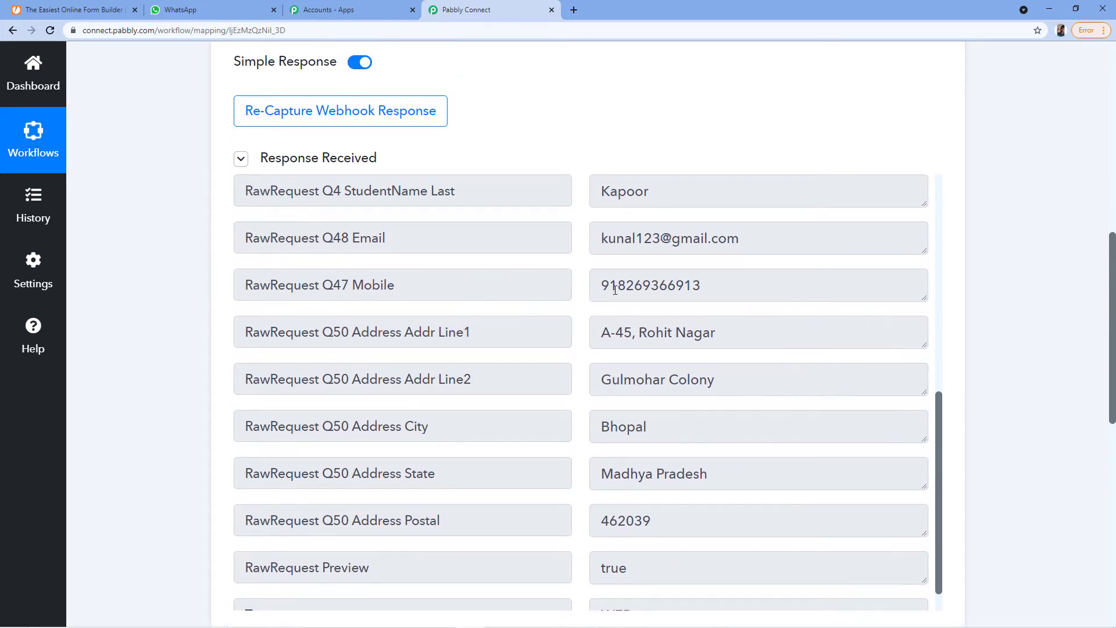
scroll(552, 298, "up", 1)
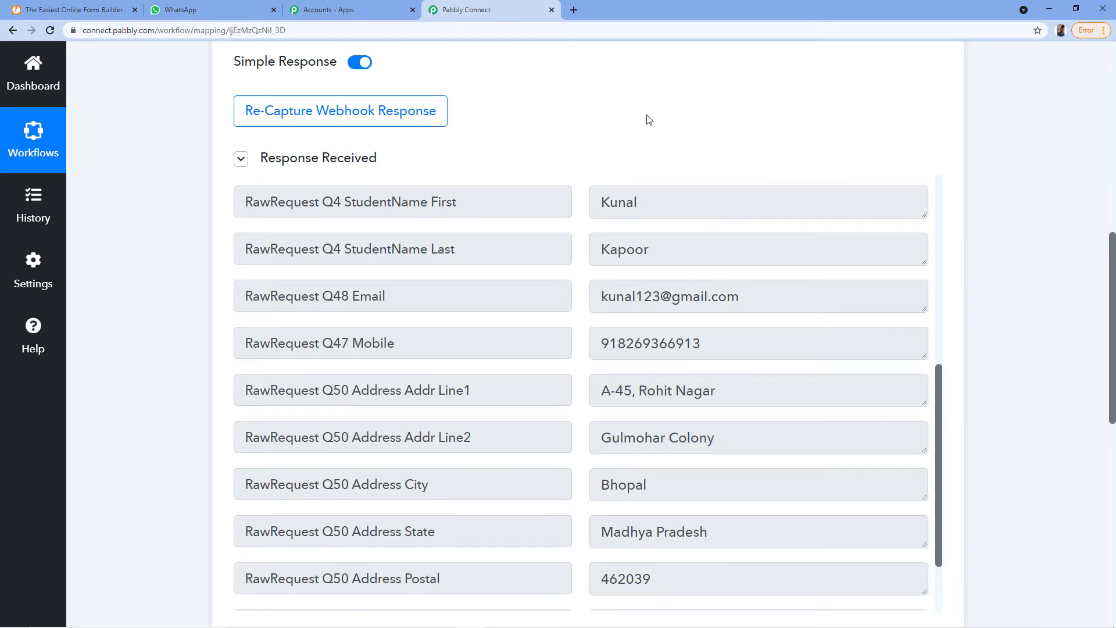
scroll(647, 117, "down", 1)
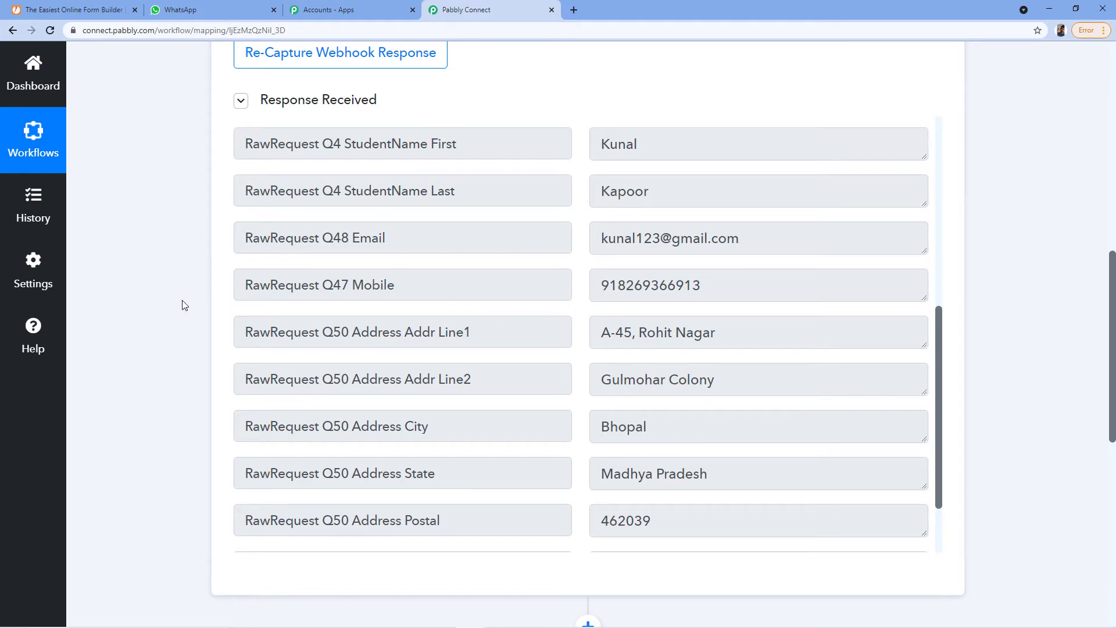
Expand the workflow's second step, search its apps for "WATI" and choose WATI as the action app.
scroll(195, 285, "down", 5)
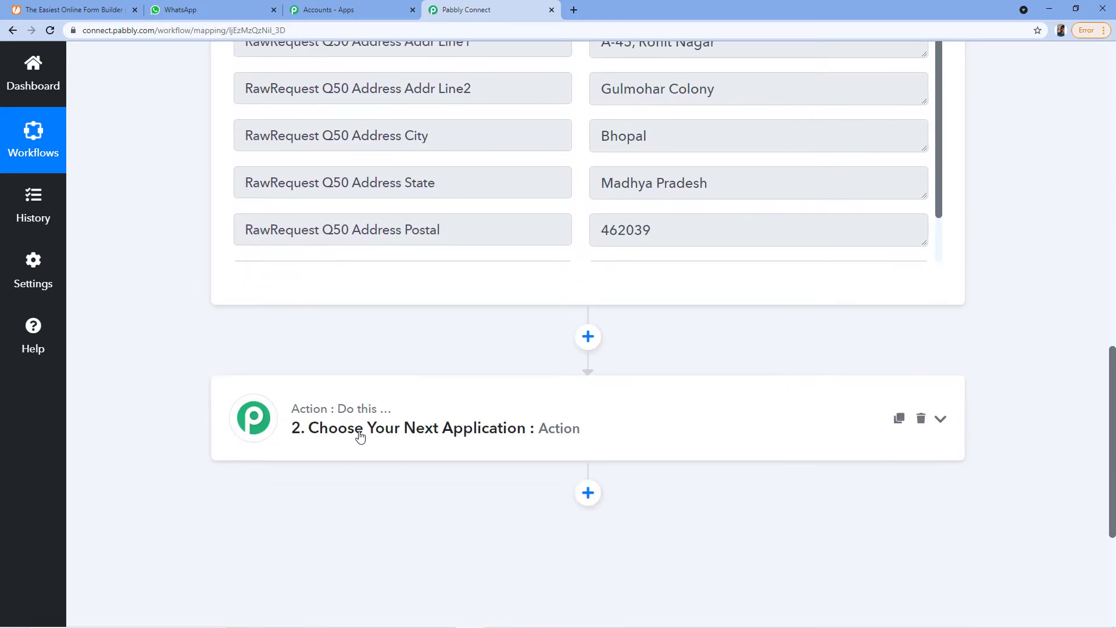
scroll(465, 384, "down", 1)
left_click(439, 361)
left_click(298, 394)
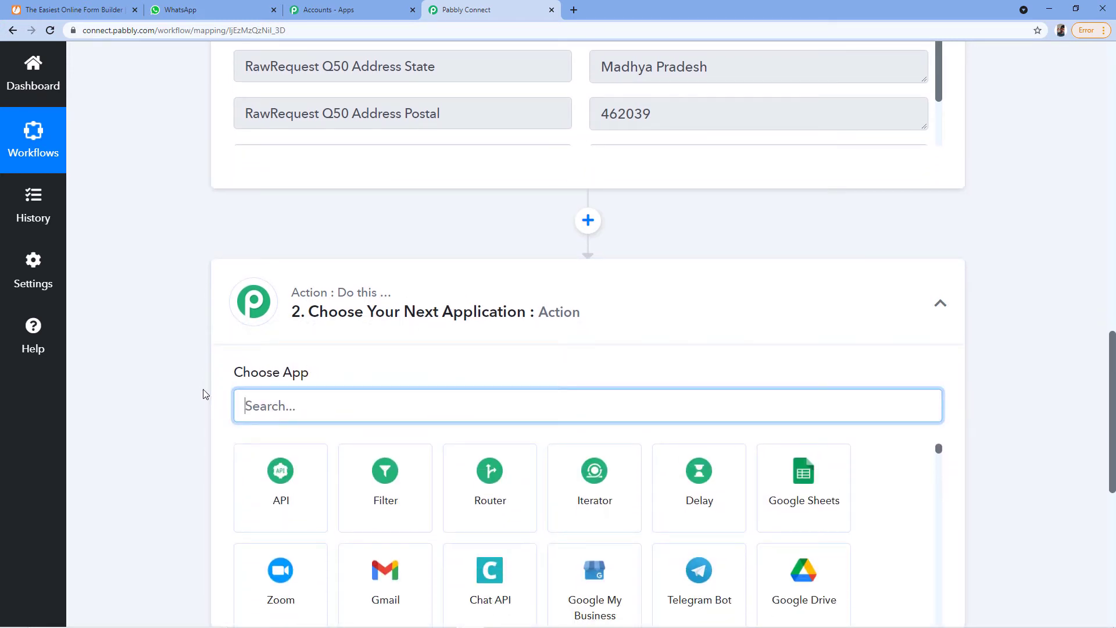
type("WATI")
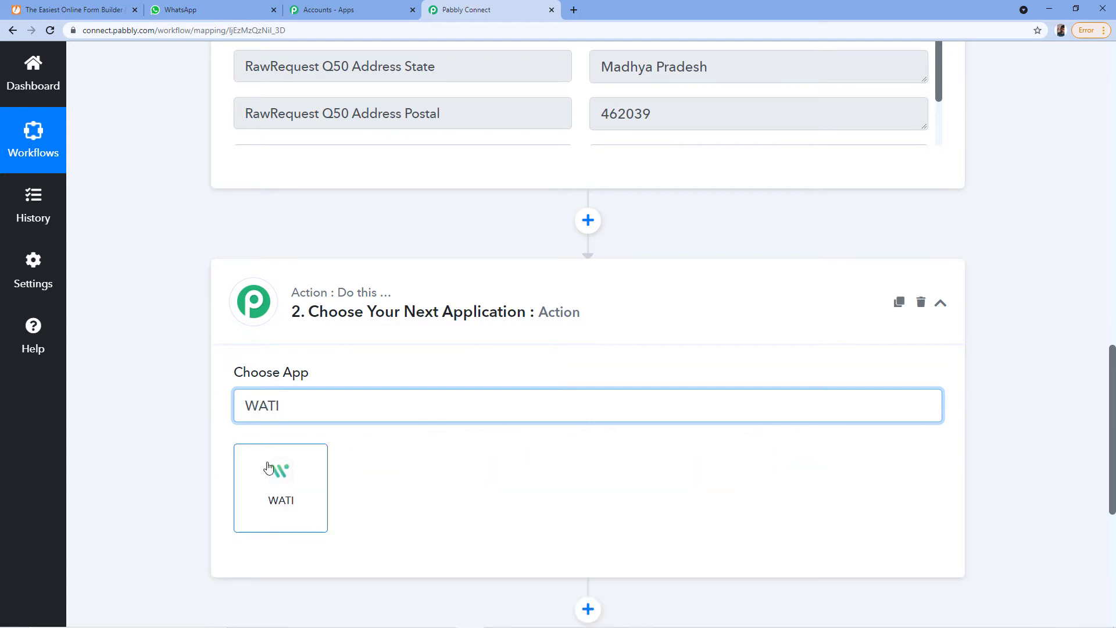
left_click(268, 468)
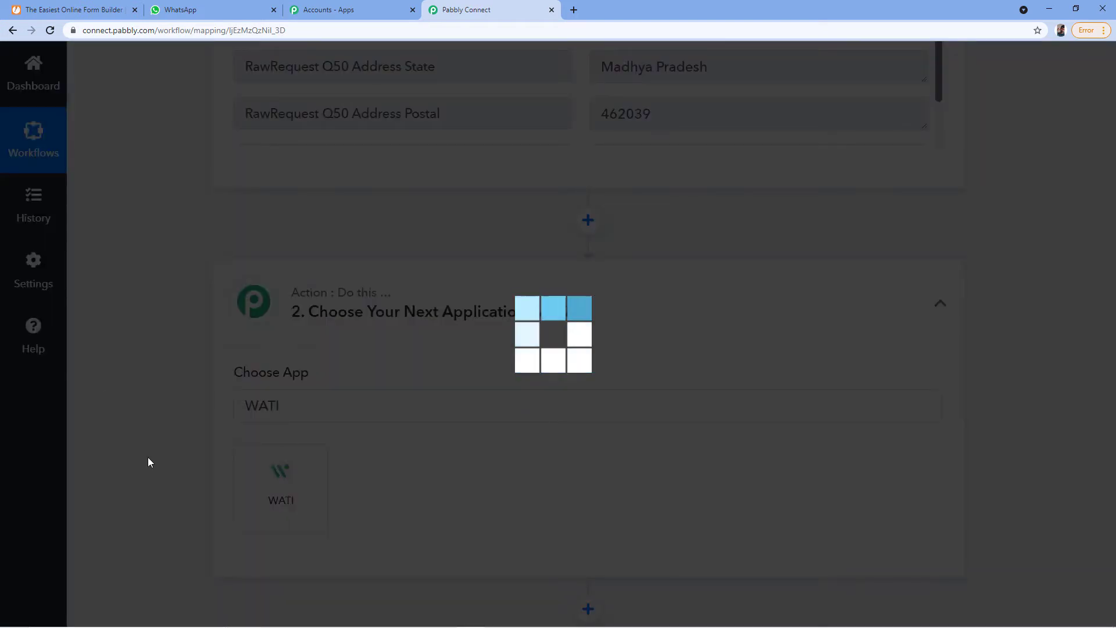
scroll(152, 361, "down", 1)
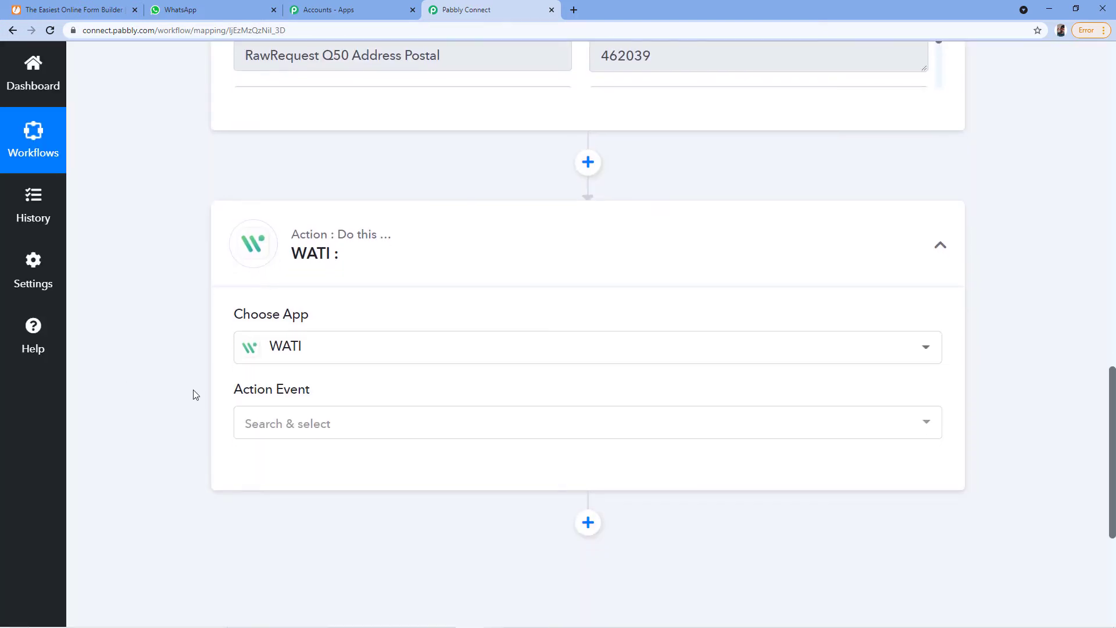
Choose Send Template Message as the WATI action event and begin adding a new connection, reading where to find its API endpoint.
left_click(341, 435)
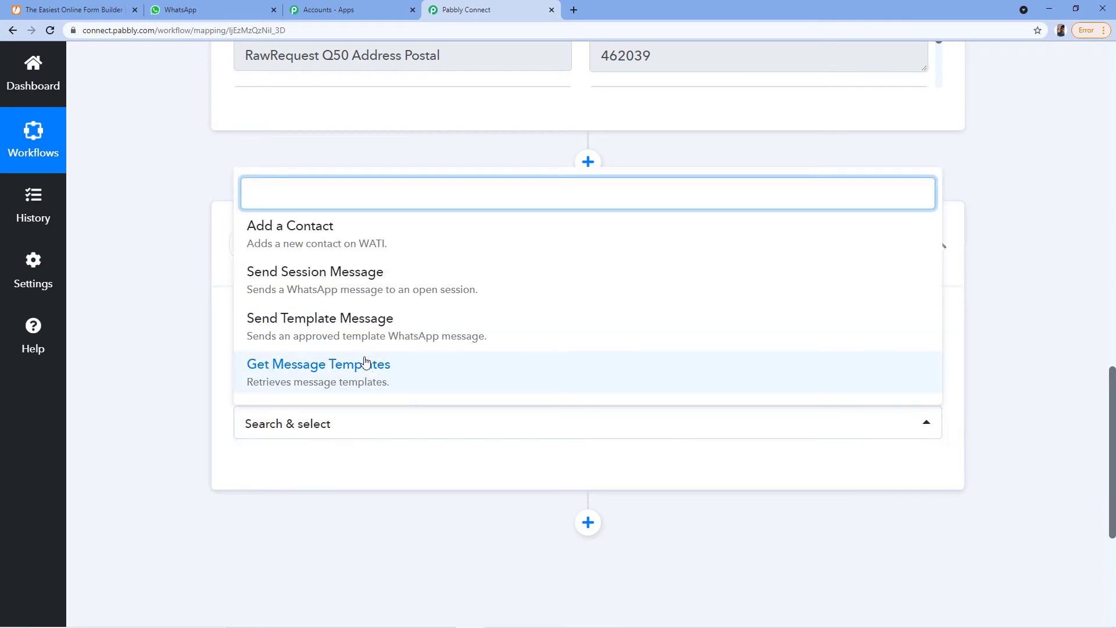
left_click(375, 327)
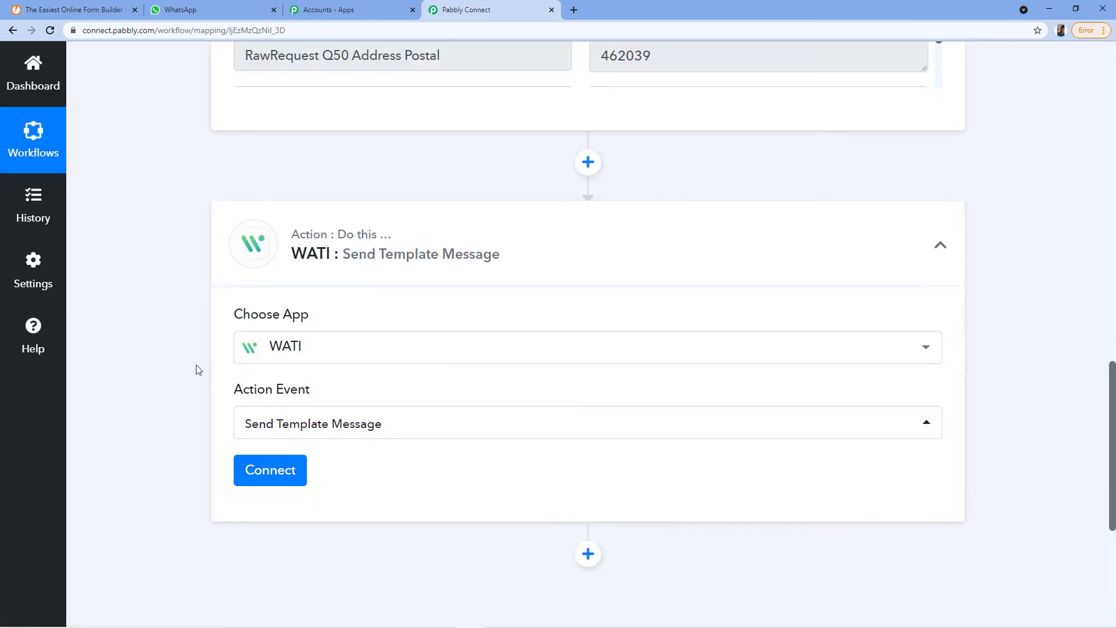
left_click(280, 472)
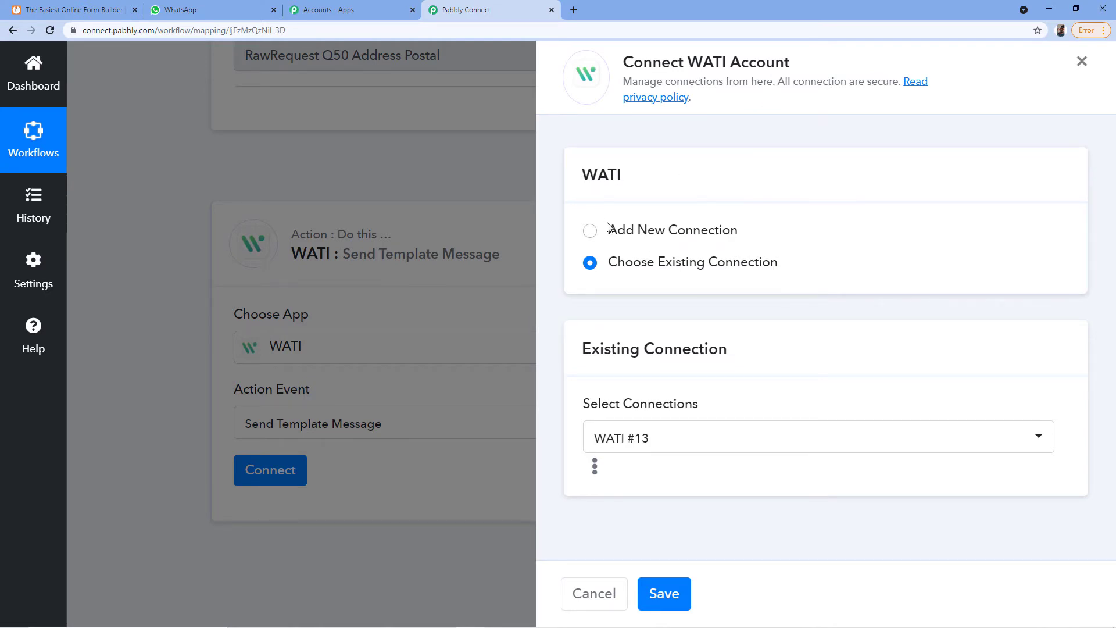
left_click(591, 232)
scroll(696, 226, "down", 2)
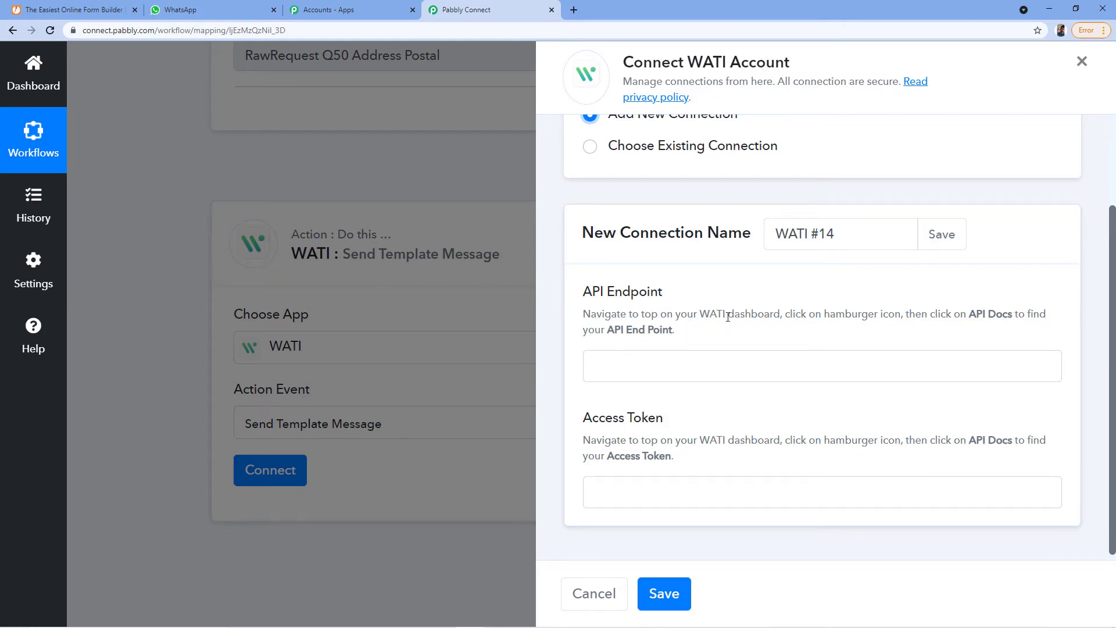
left_click_drag(703, 313, 771, 315)
left_click_drag(970, 316, 1015, 314)
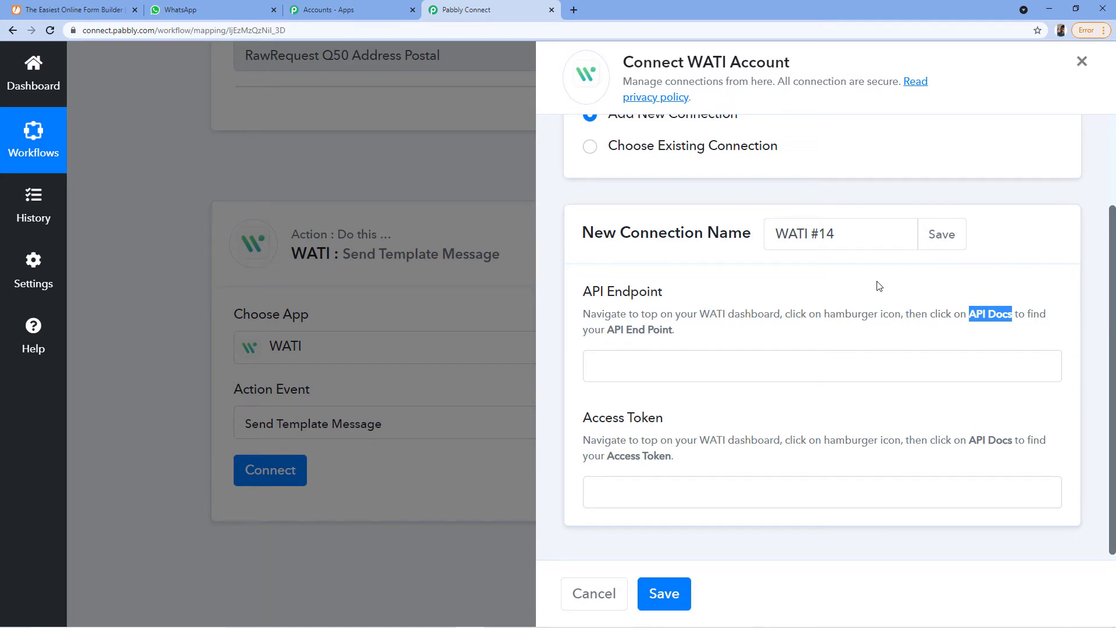
left_click(798, 287)
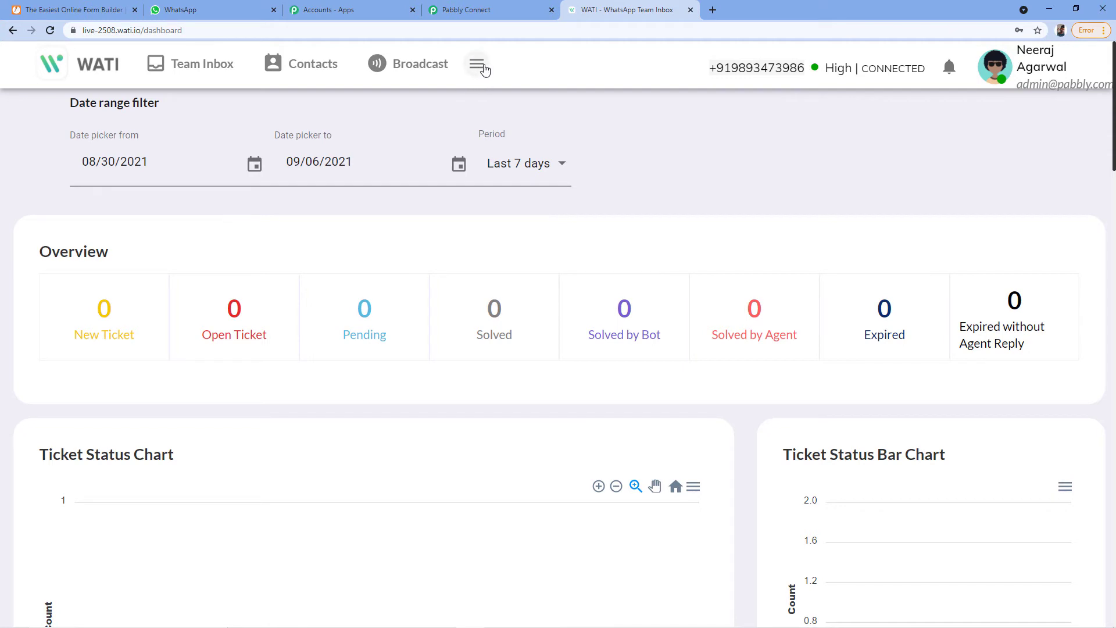
Copy the API endpoint from WATI's API Docs and paste it into the new connection's API Endpoint in Pabbly Connect.
left_click(483, 66)
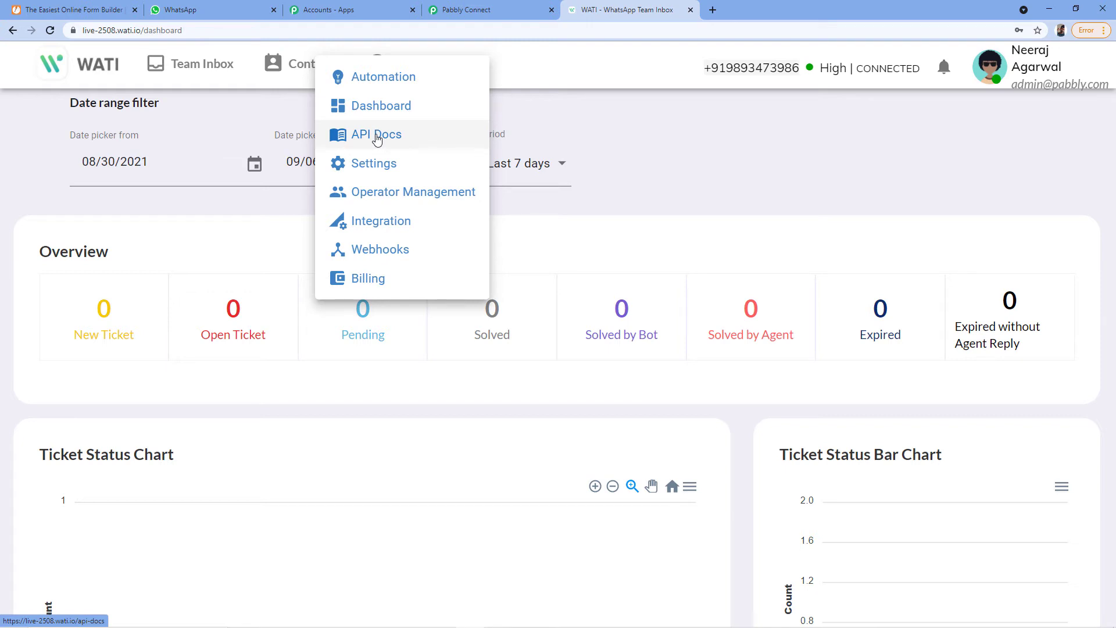
left_click(377, 137)
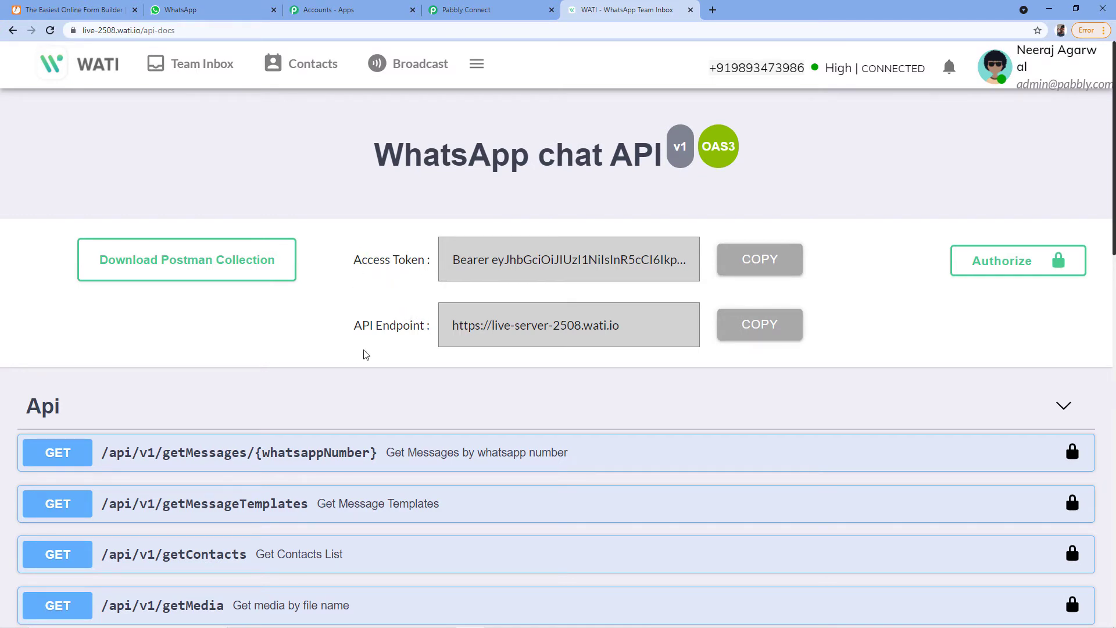
left_click(776, 327)
left_click(522, 7)
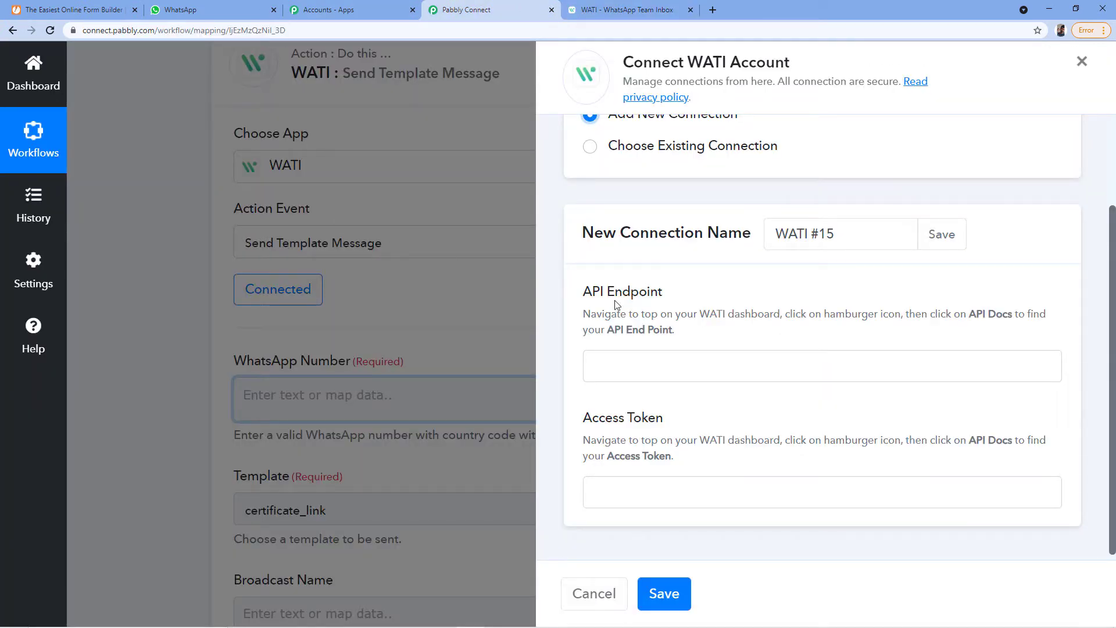
left_click(618, 362)
right_click(602, 361)
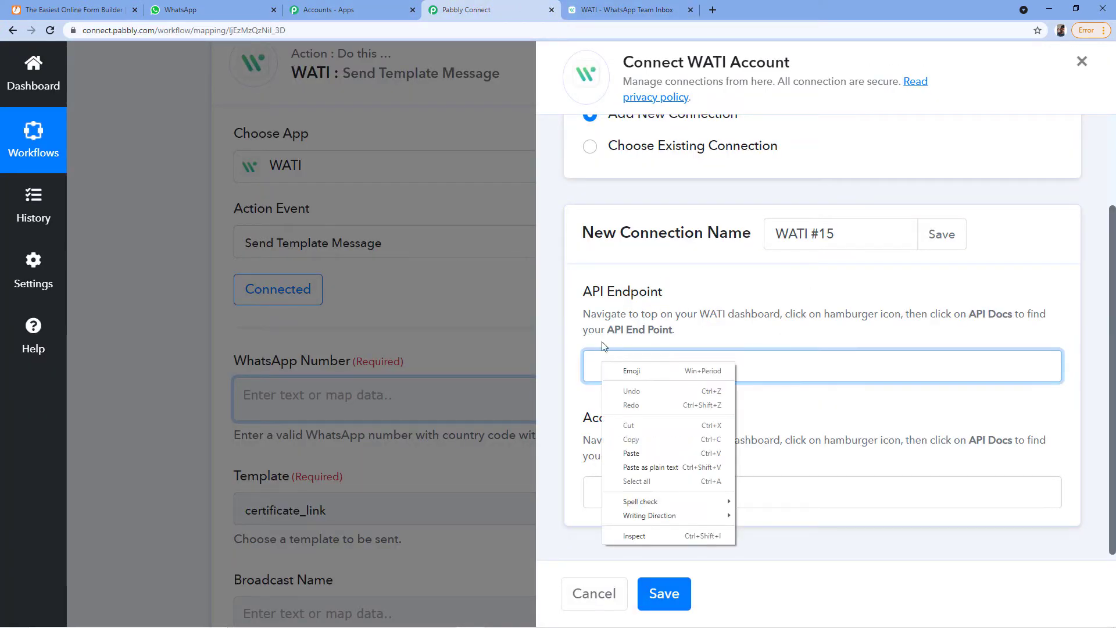
left_click(632, 453)
Copy the access token from WATI's API Docs into the new connection's Access Token and save the connection.
left_click(628, 8)
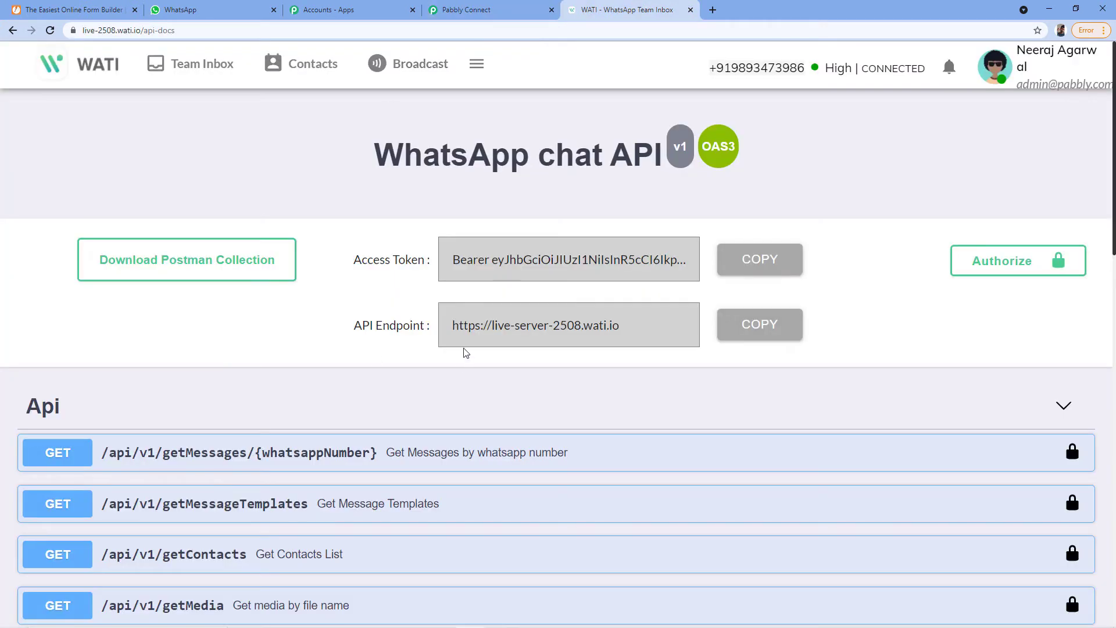
left_click(763, 268)
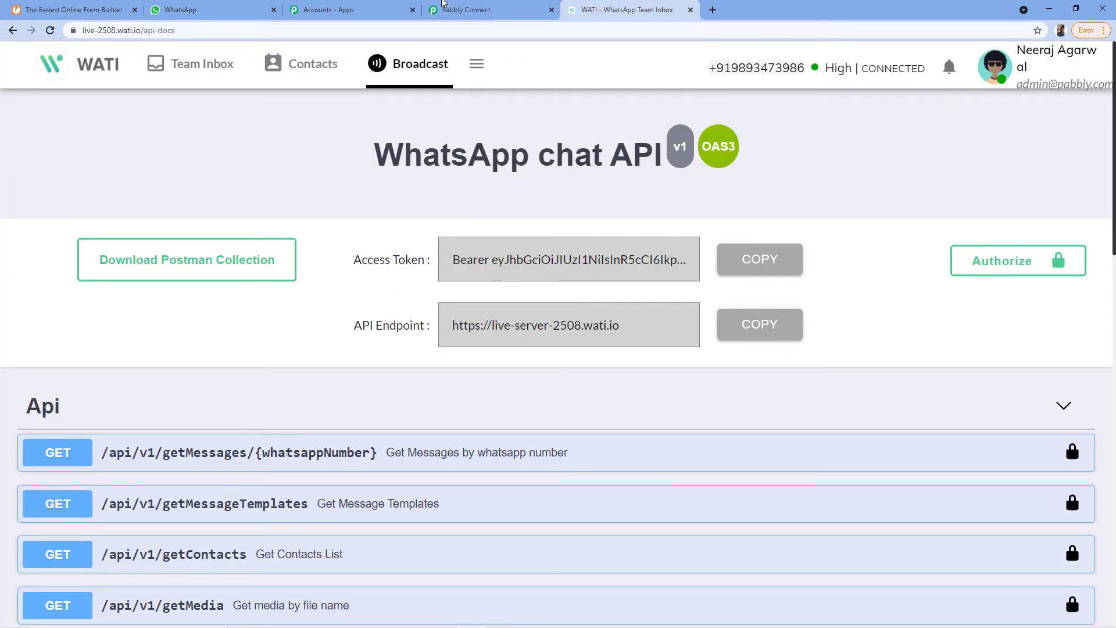
left_click(497, 9)
left_click(625, 488)
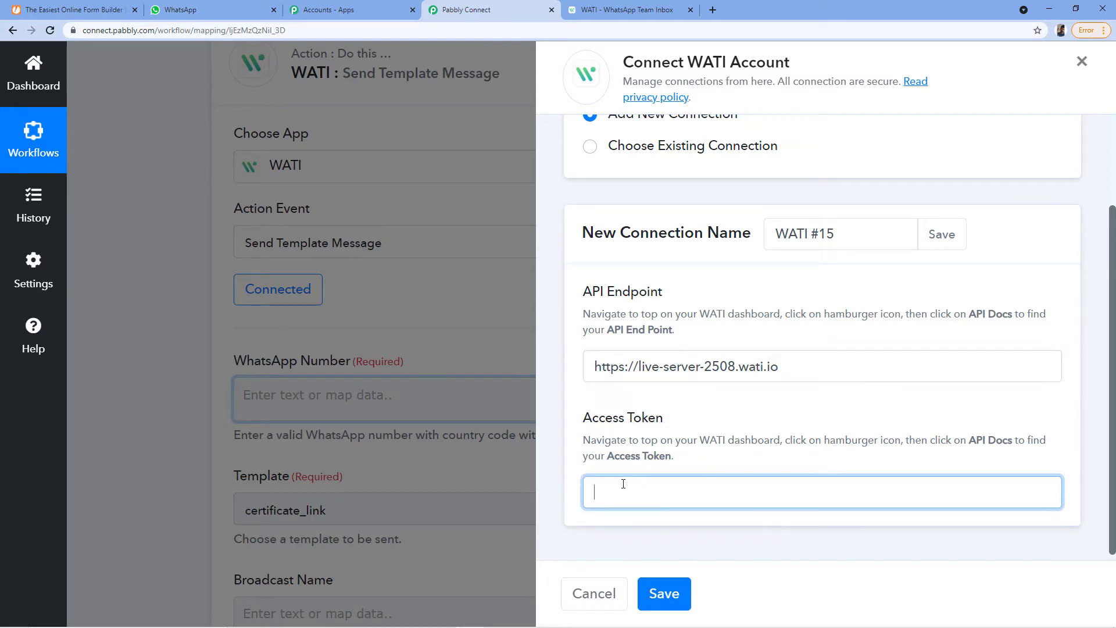
right_click(623, 487)
left_click(652, 391)
left_click(662, 415)
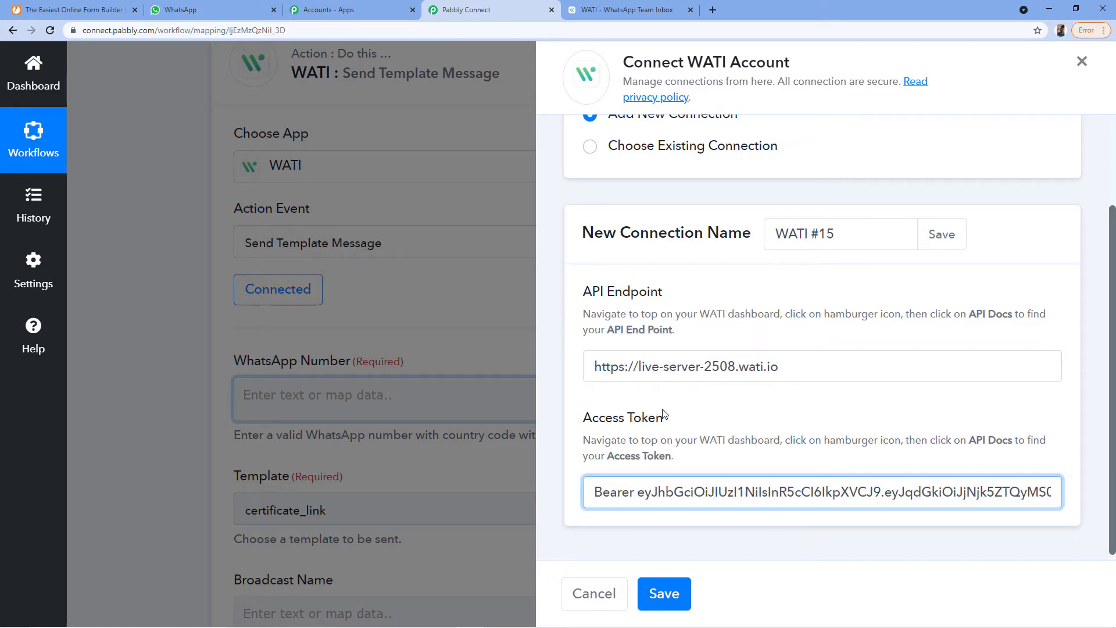
left_click(613, 10)
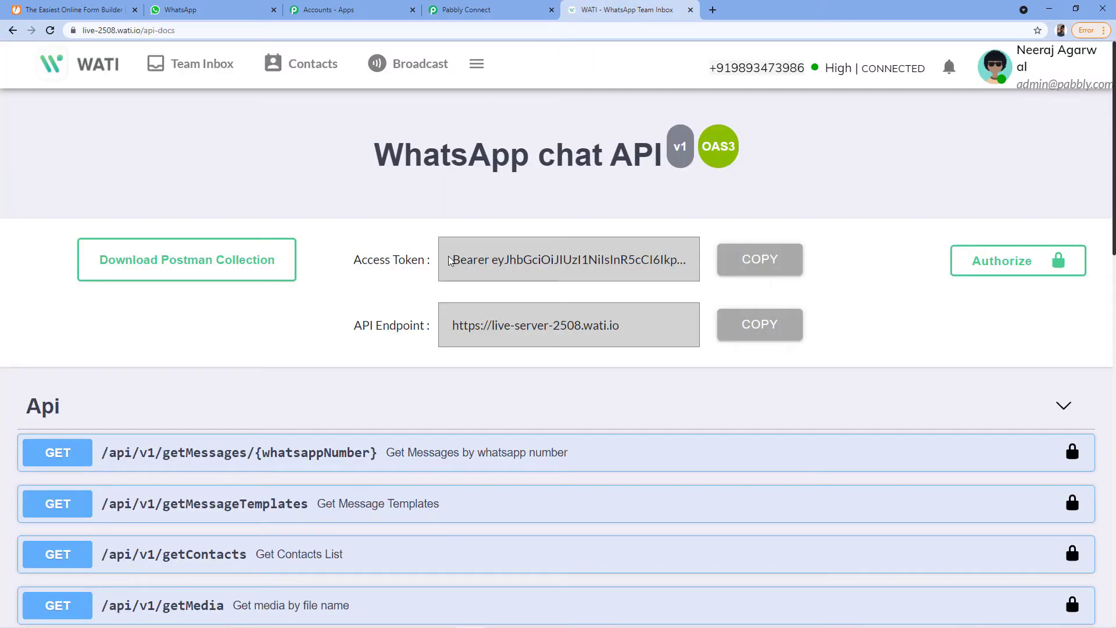
left_click(478, 10)
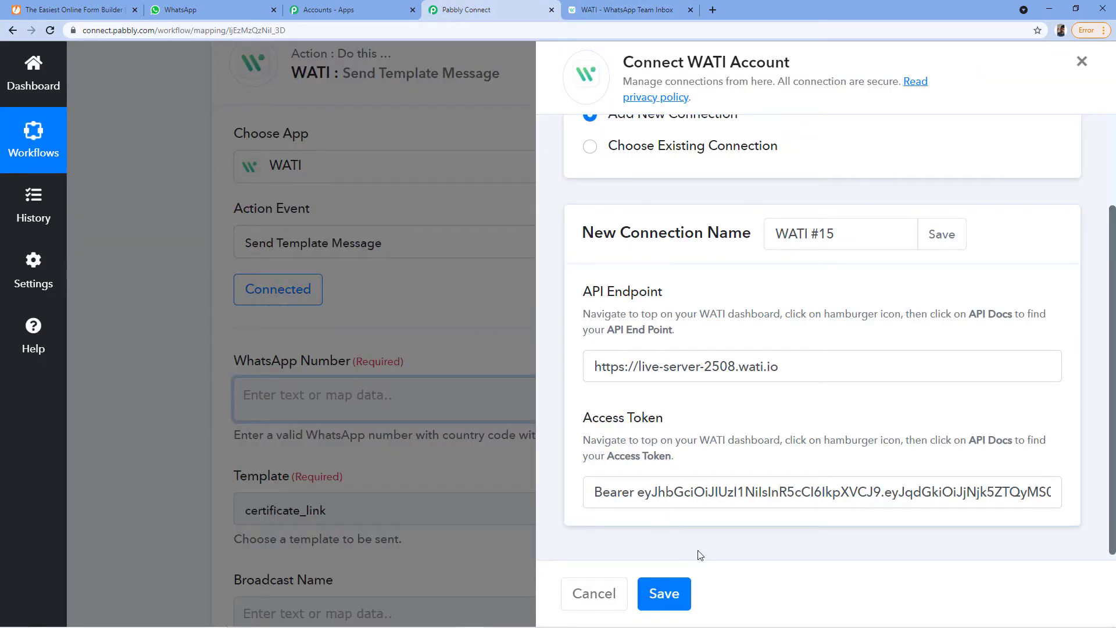
left_click(674, 598)
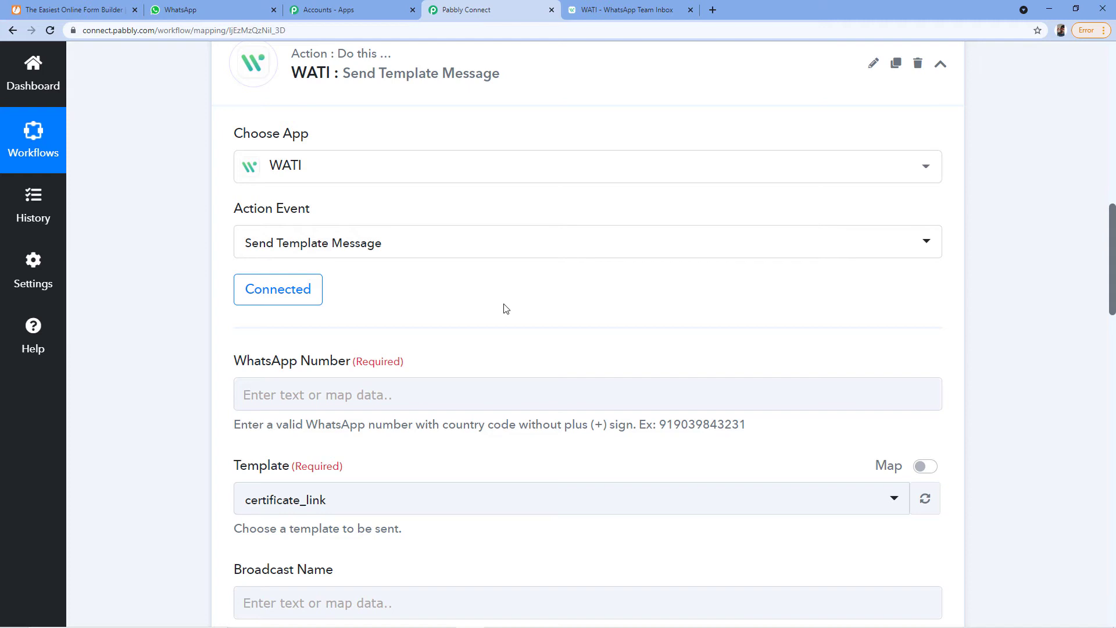
Expand the response received by the JotForm trigger and examine the format of its mobile number, including the country code.
scroll(505, 308, "down", 2)
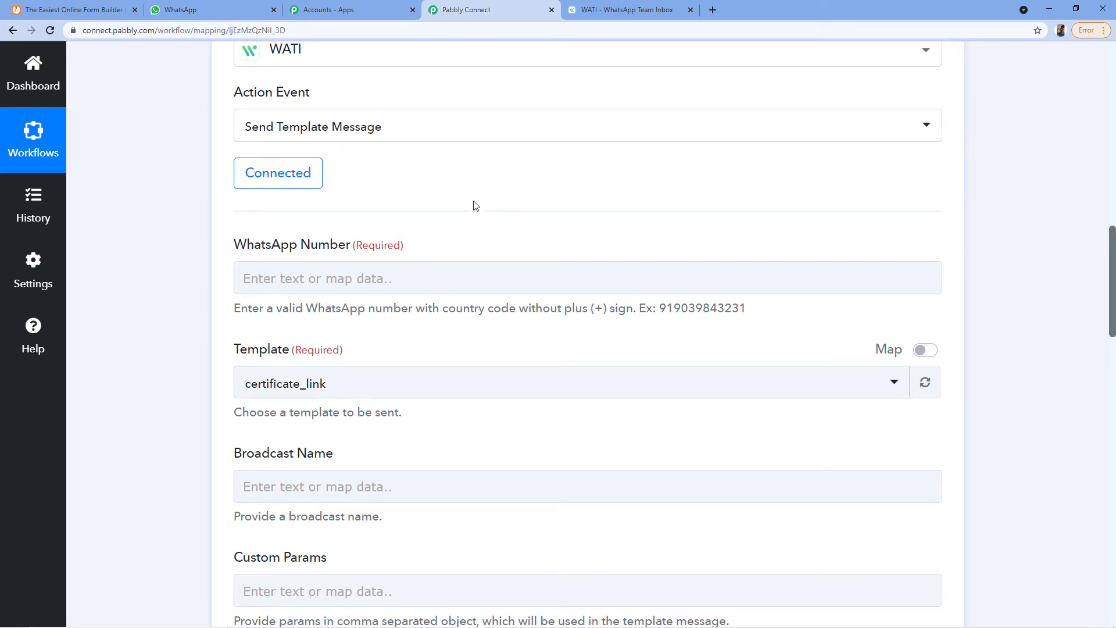
scroll(628, 222, "up", 4)
scroll(628, 222, "up", 8)
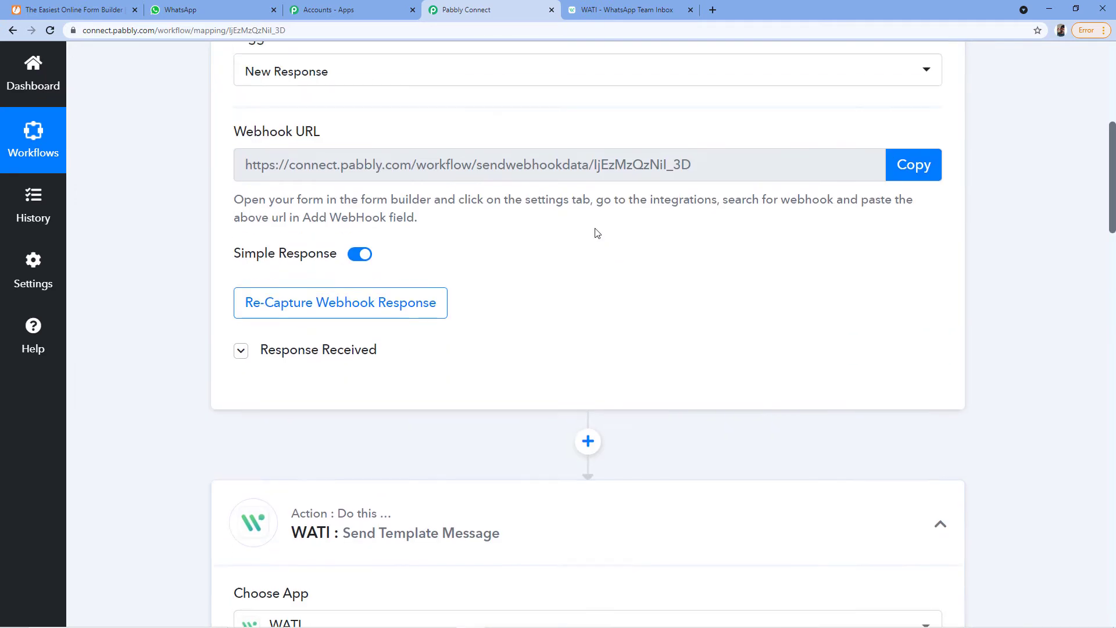
scroll(543, 264, "down", 2)
left_click(241, 414)
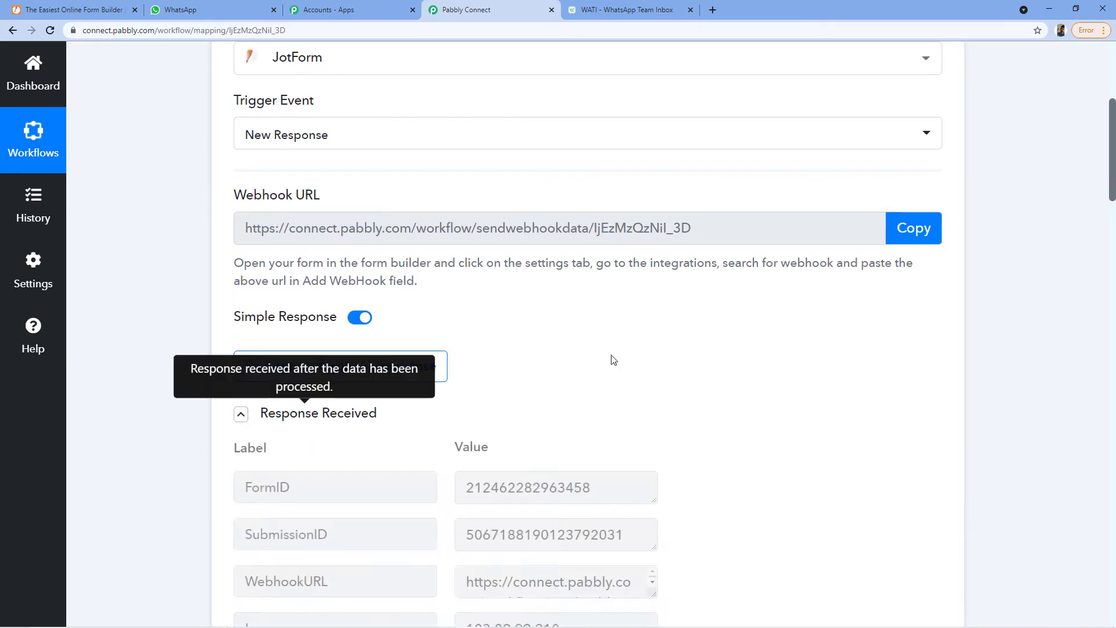
scroll(612, 273, "down", 4)
scroll(612, 273, "down", 4)
scroll(616, 272, "down", 4)
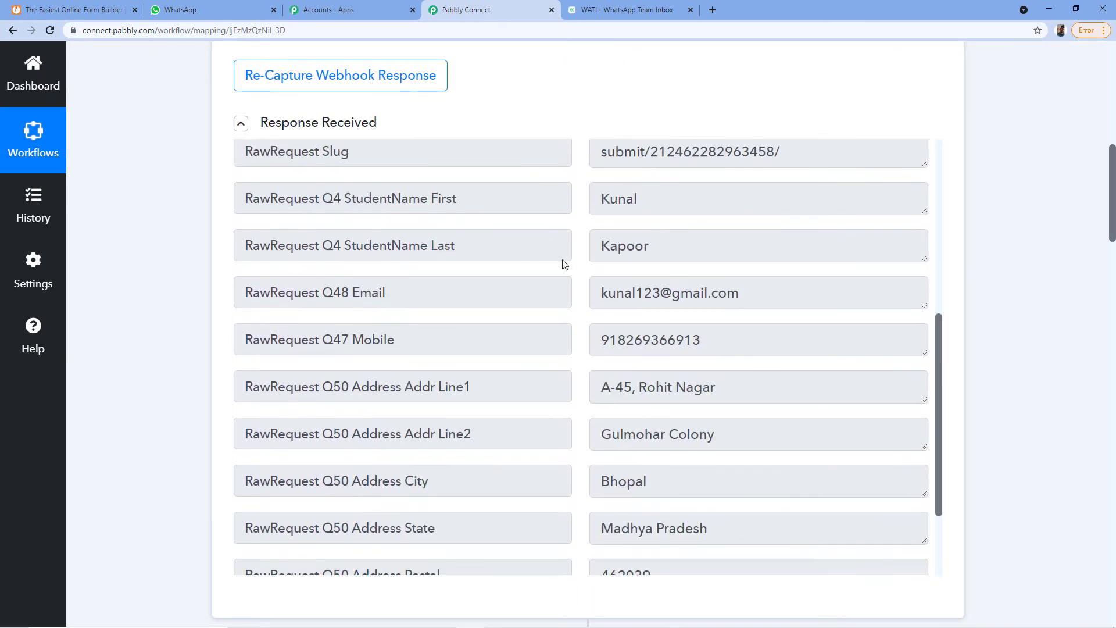
left_click_drag(601, 250, 731, 260)
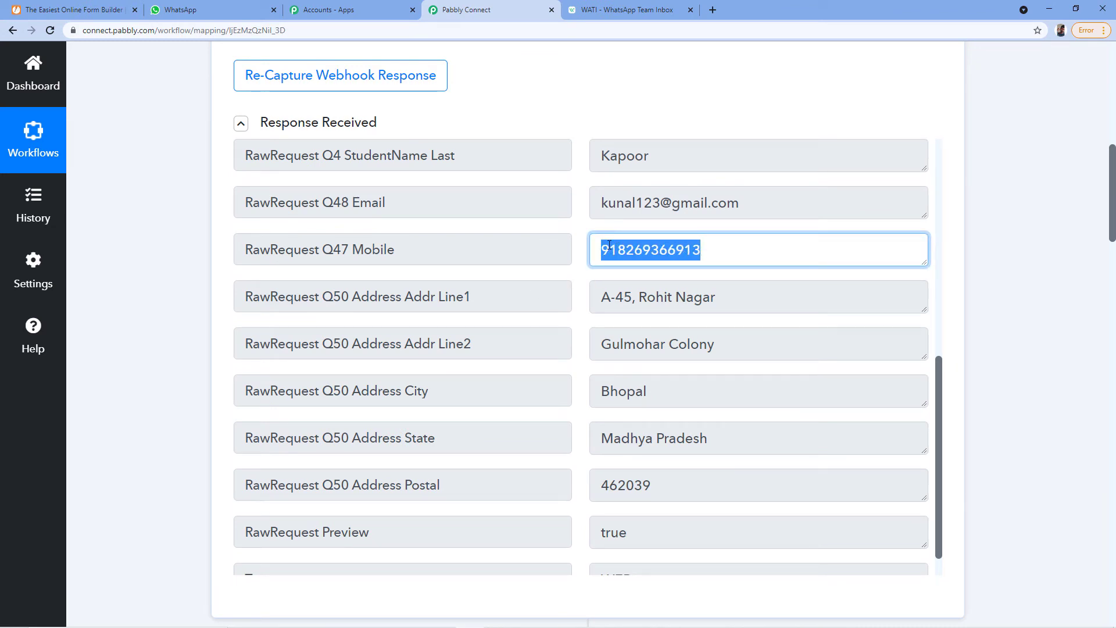
left_click(714, 250)
double_click(670, 247)
Map the WATI action's WhatsApp Number to the RawRequest Q47 Mobile value from the JotForm response.
scroll(187, 296, "down", 10)
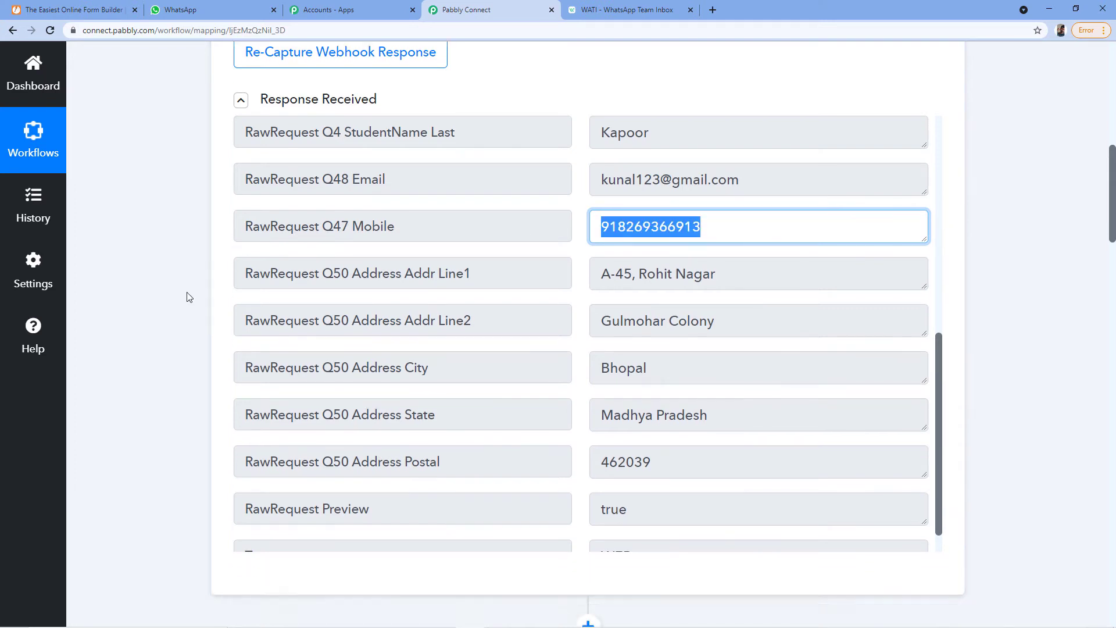
scroll(197, 288, "down", 1)
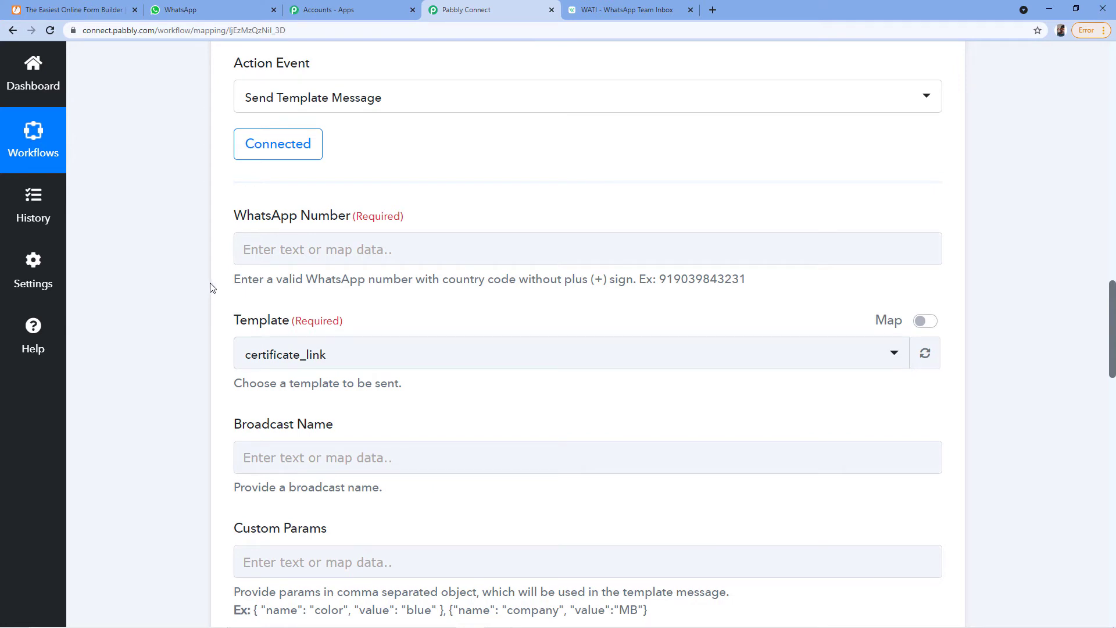
left_click(304, 242)
left_click(357, 250)
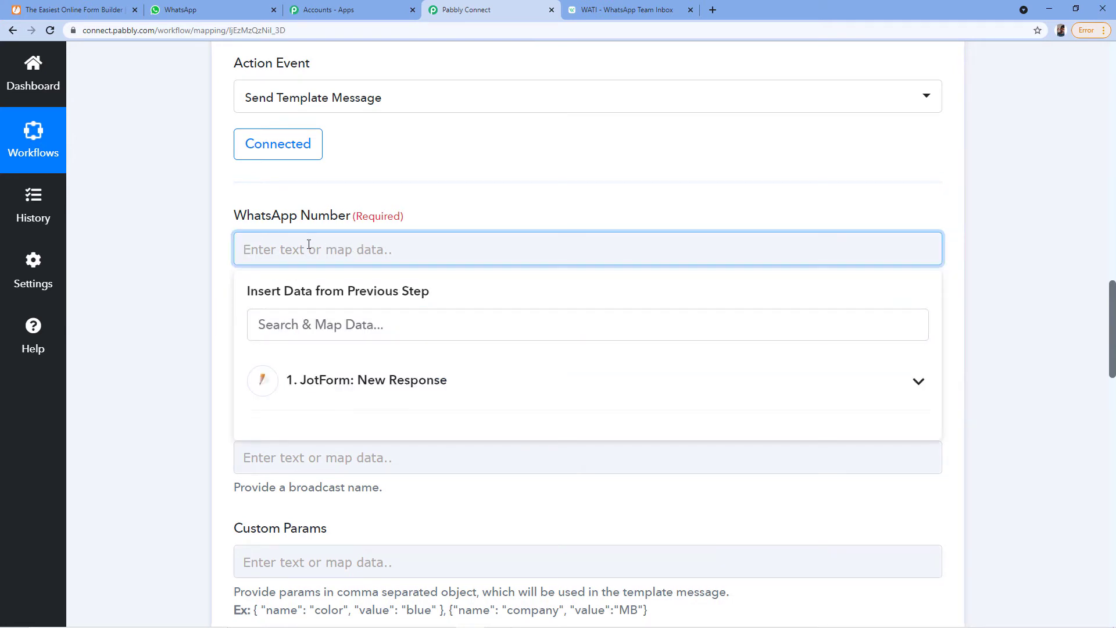
left_click(378, 382)
scroll(383, 393, "down", 3)
scroll(383, 393, "down", 10)
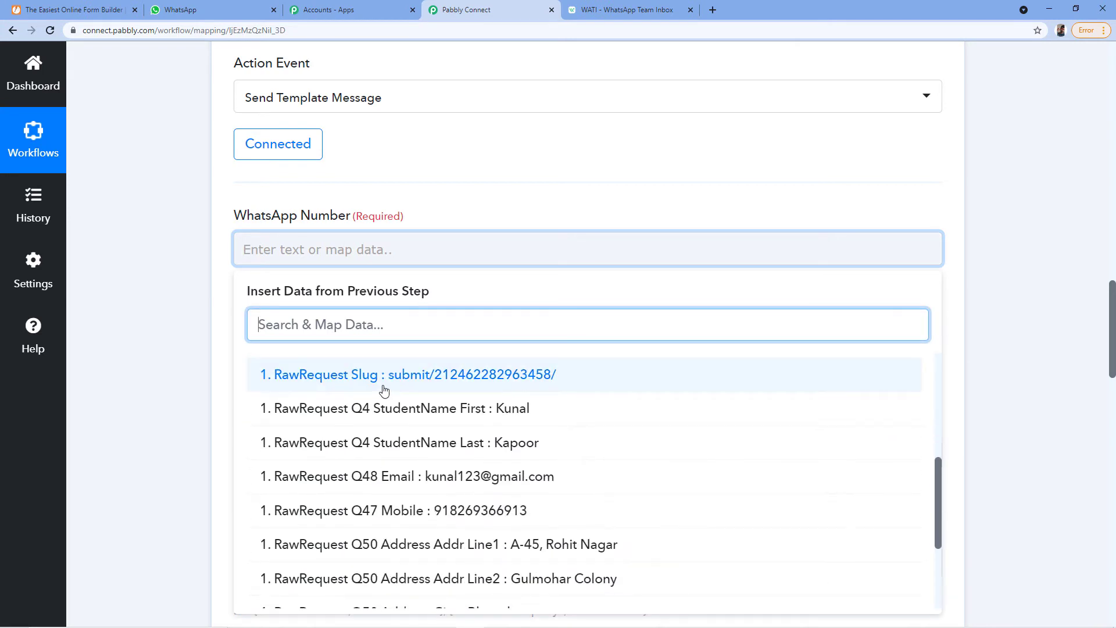
scroll(420, 417, "up", 1)
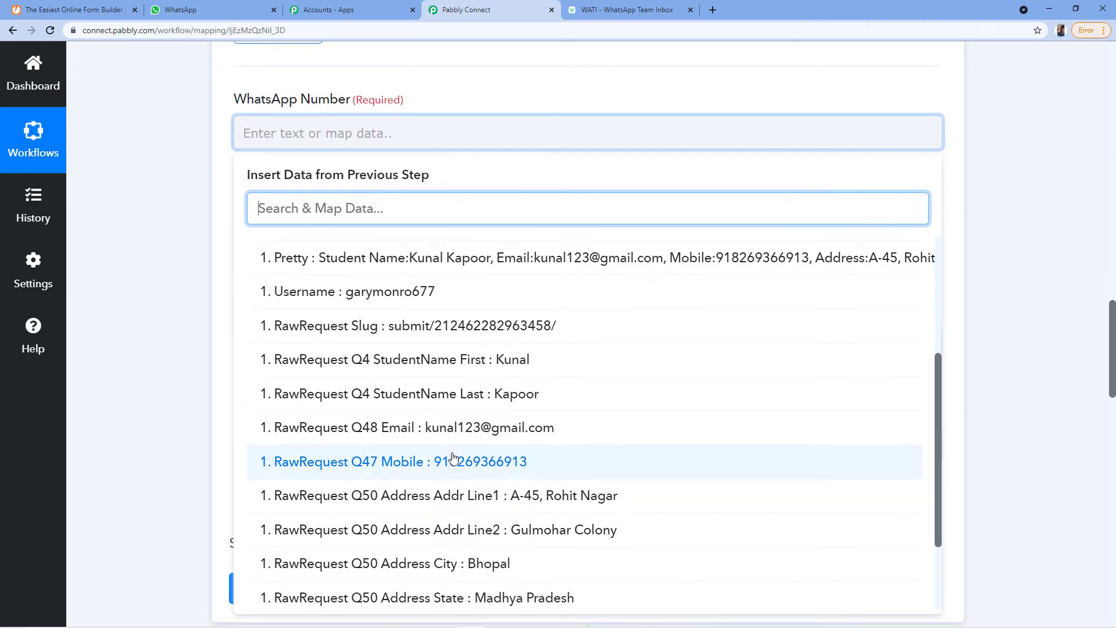
left_click(442, 463)
left_click(228, 268)
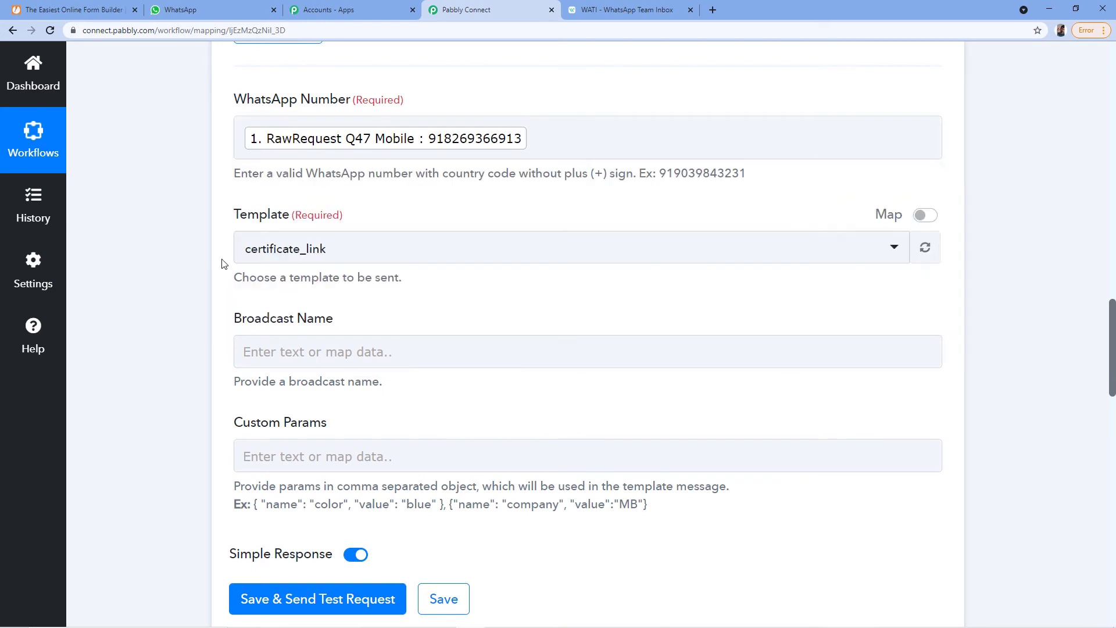
Recheck the student details captured in the JotForm response and return to the WATI message fields.
scroll(178, 284, "up", 3)
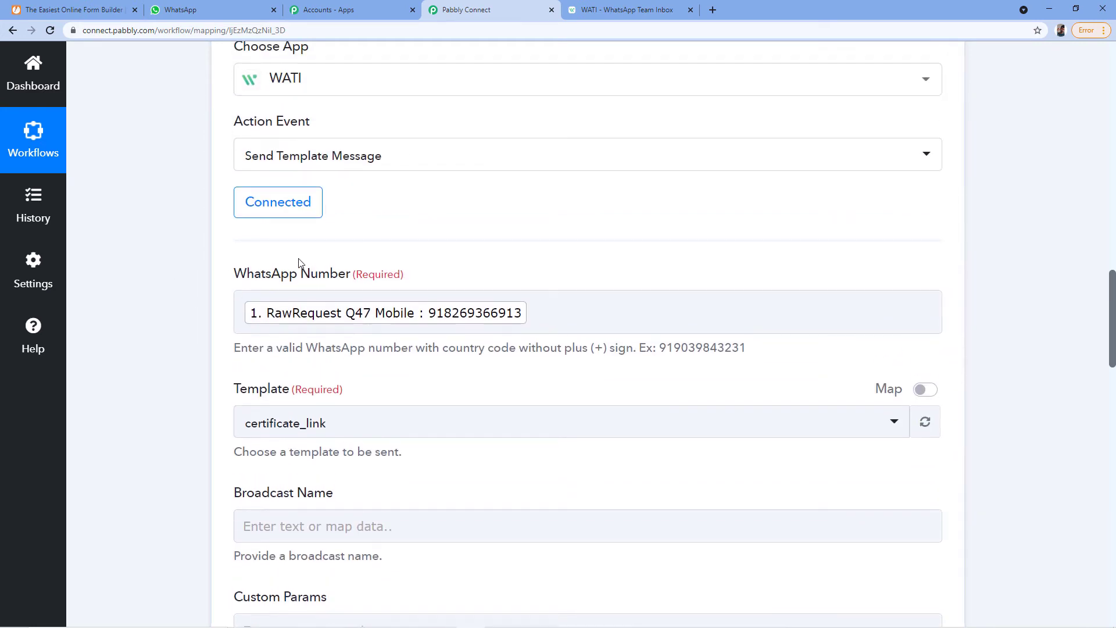
scroll(541, 263, "up", 8)
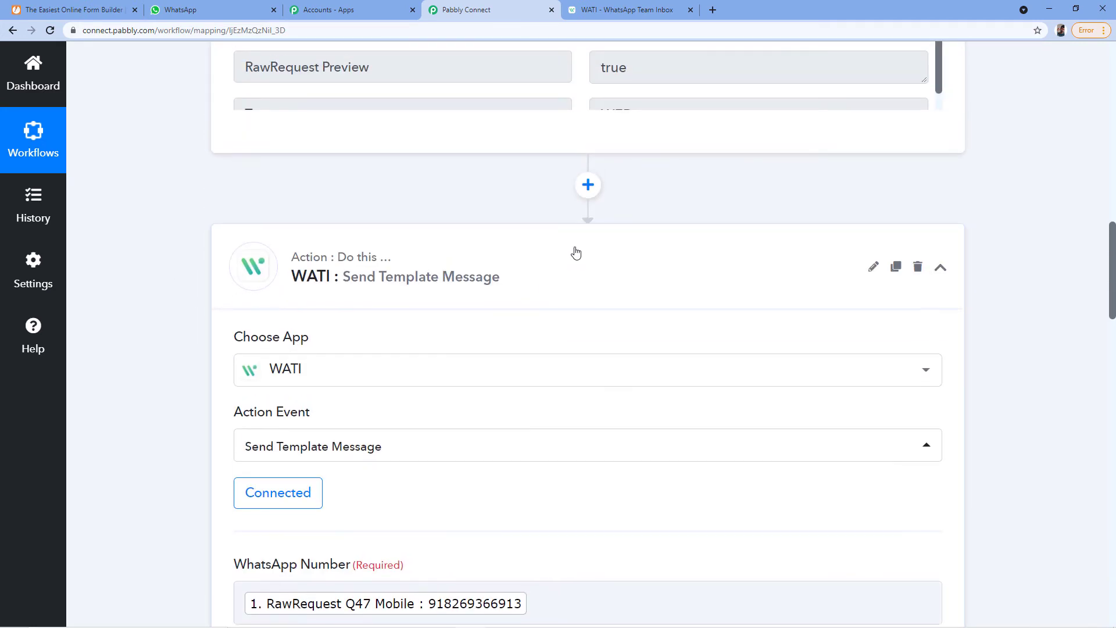
scroll(593, 235, "up", 2)
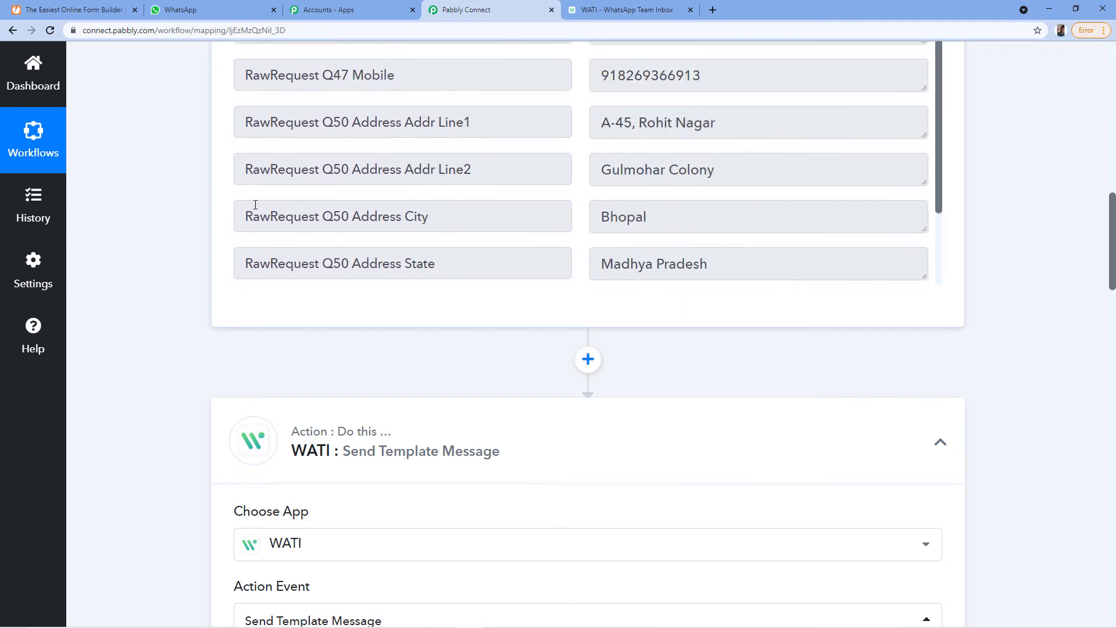
scroll(215, 242, "up", 2)
scroll(215, 243, "up", 2)
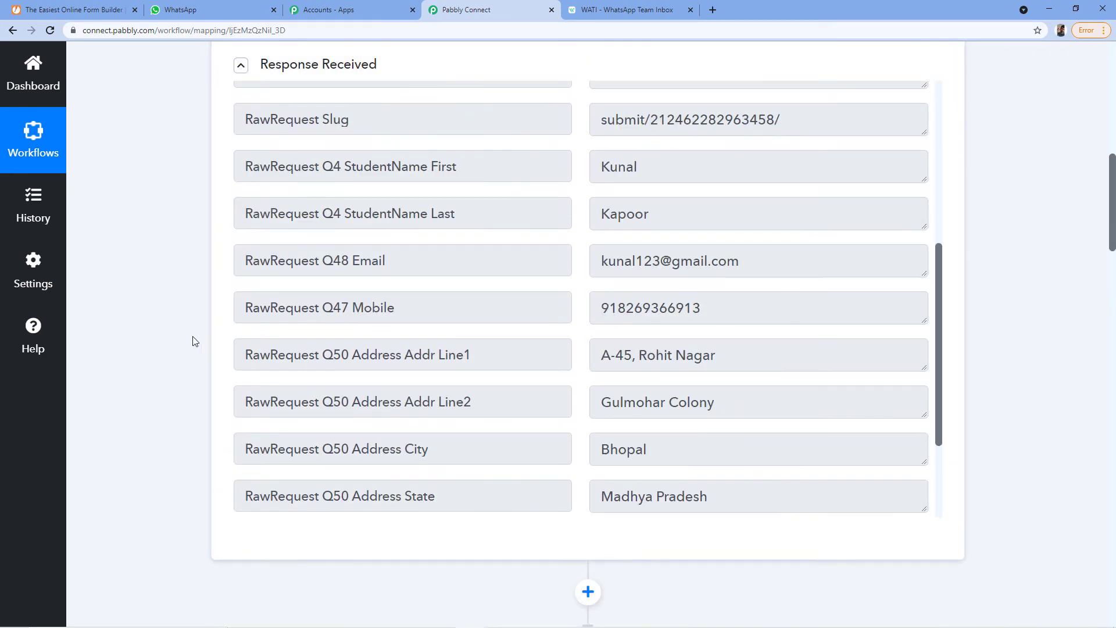
scroll(197, 341, "down", 14)
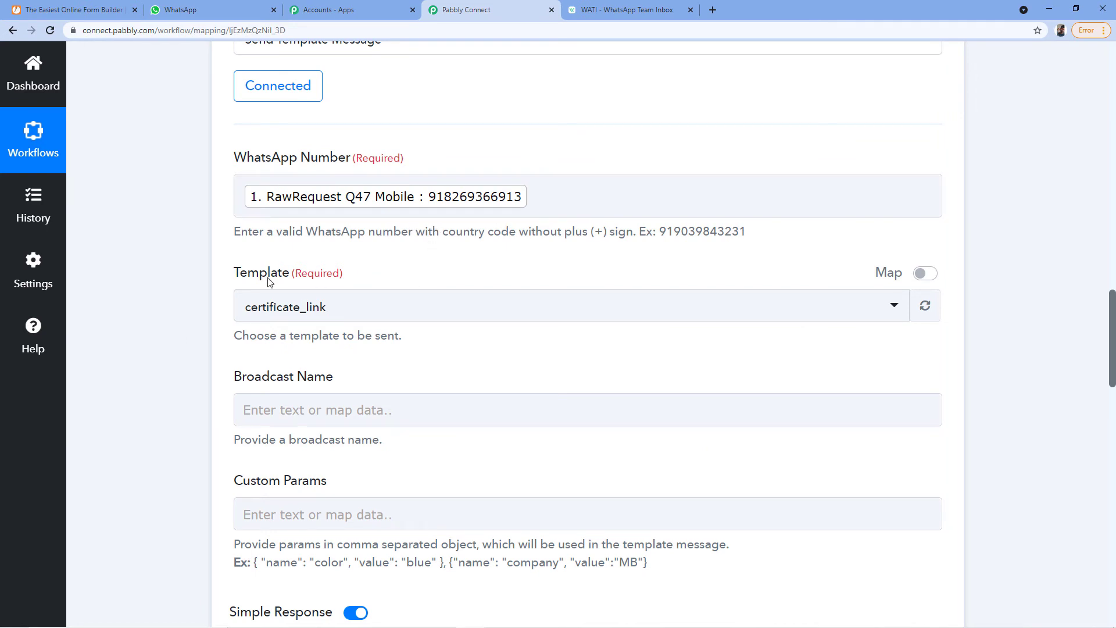
Switch to WATI and open the list of broadcast template messages to look over the available templates.
left_click(627, 10)
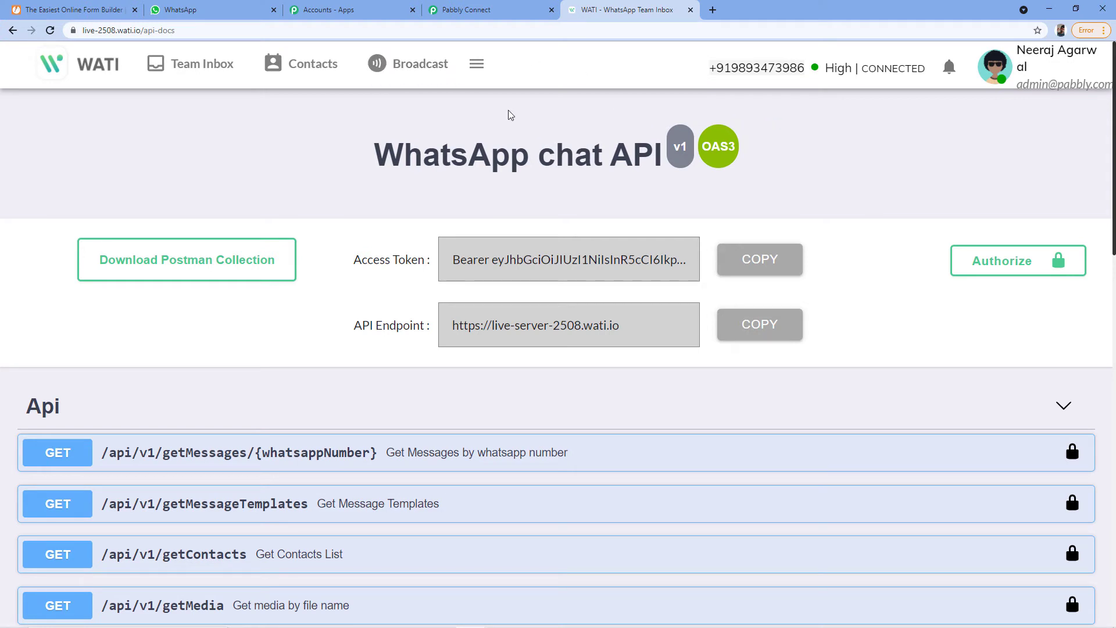
left_click(421, 68)
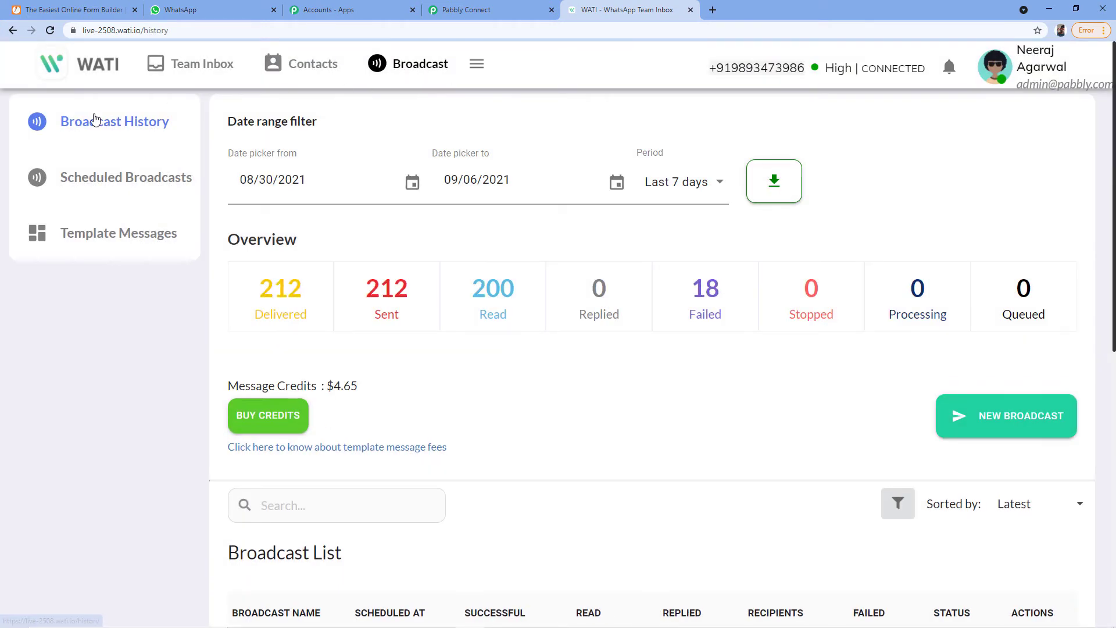
left_click(99, 238)
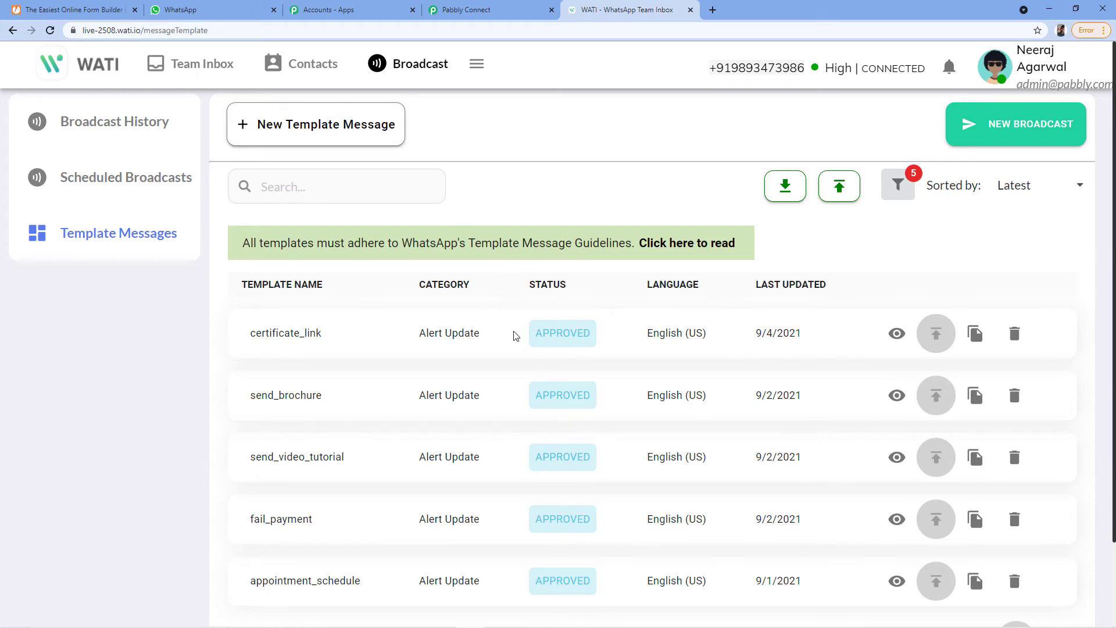
scroll(526, 282, "down", 2)
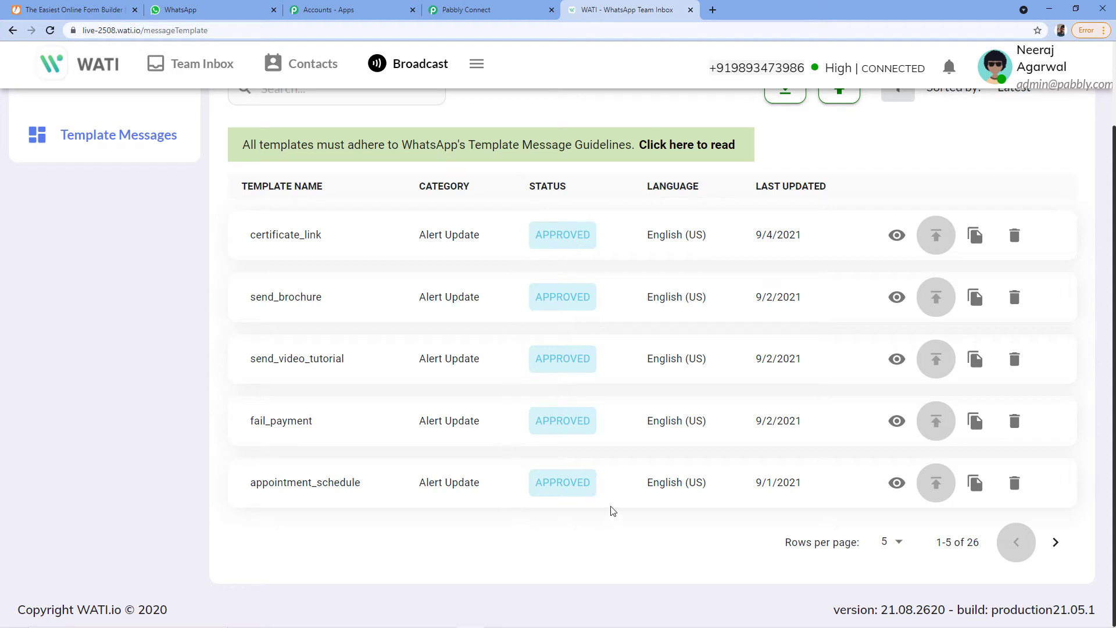
scroll(606, 313, "up", 1)
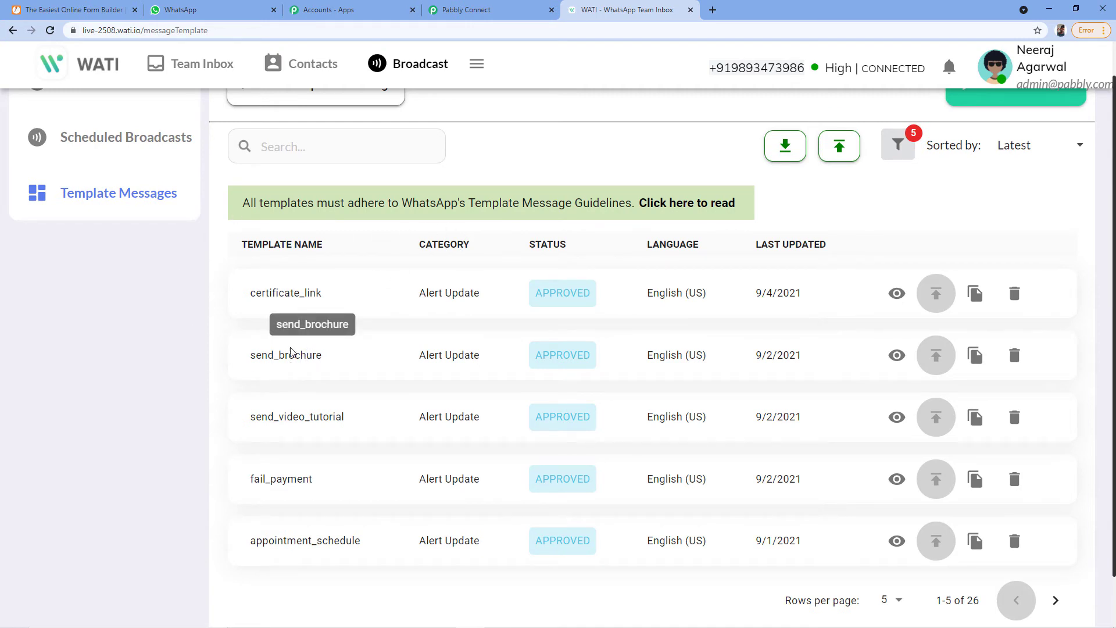
Open the send_brochure template for viewing and examine its category, language, document header and PDF link.
left_click(897, 355)
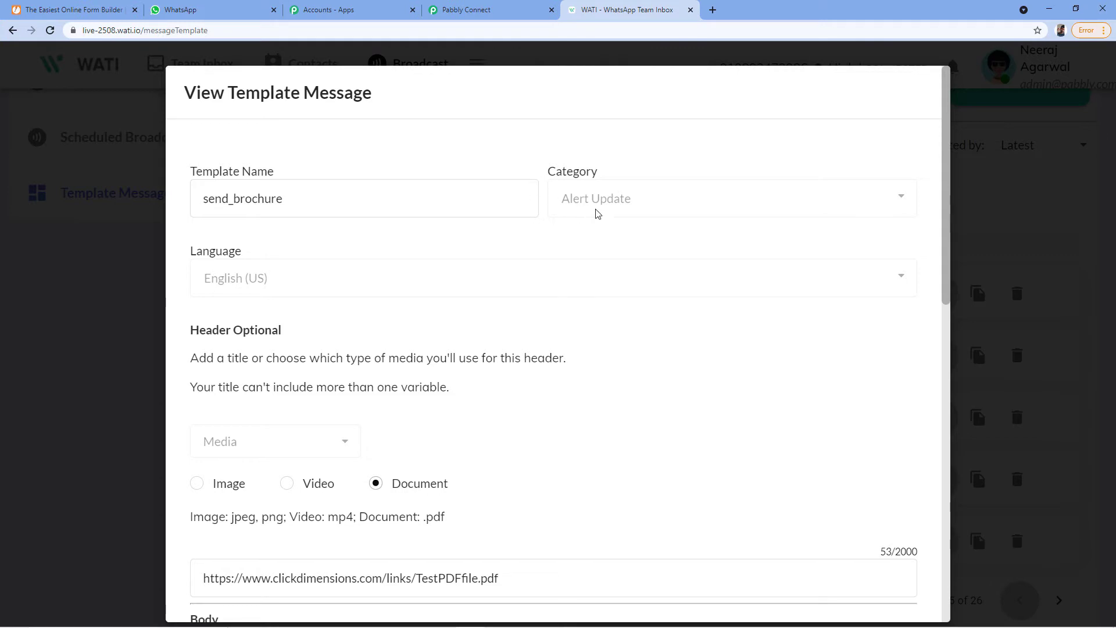
scroll(582, 209, "down", 2)
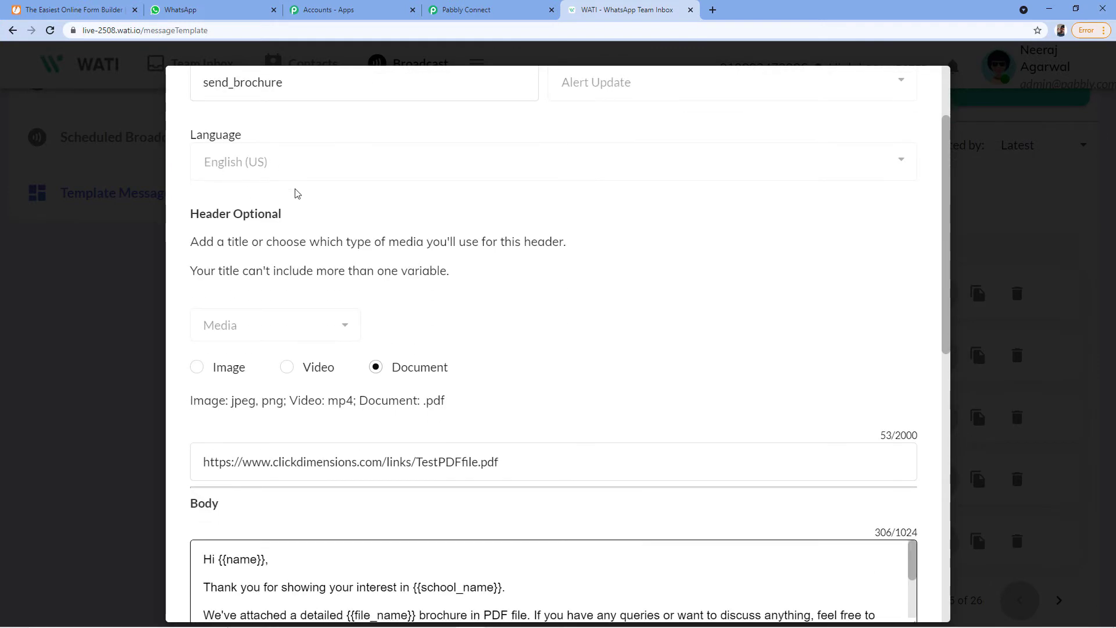
scroll(294, 193, "down", 3)
scroll(525, 199, "up", 1)
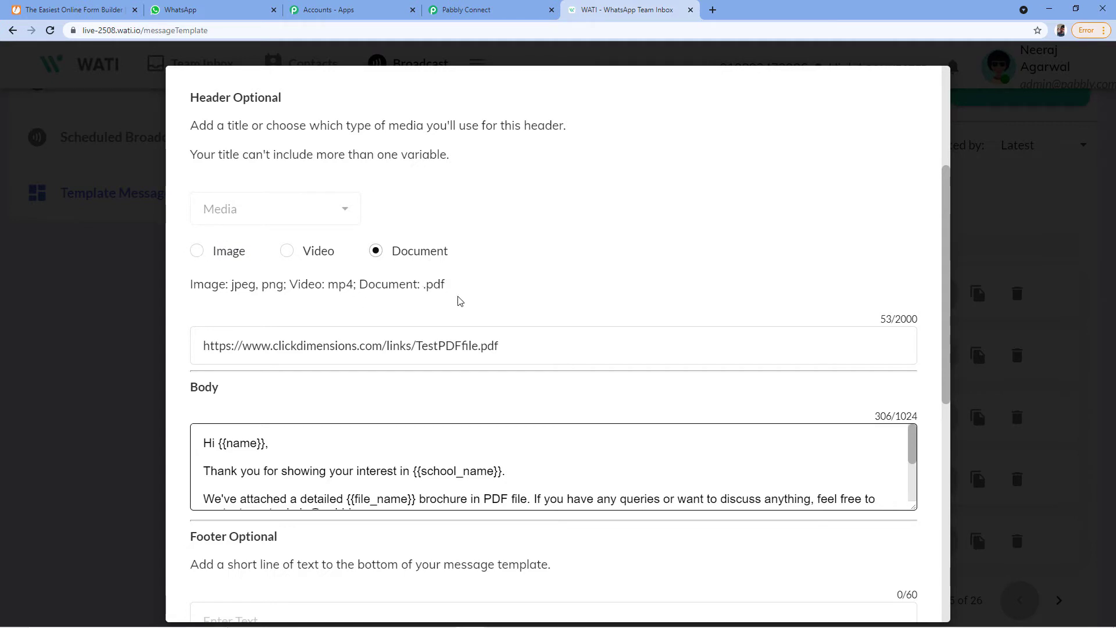
scroll(492, 288, "down", 1)
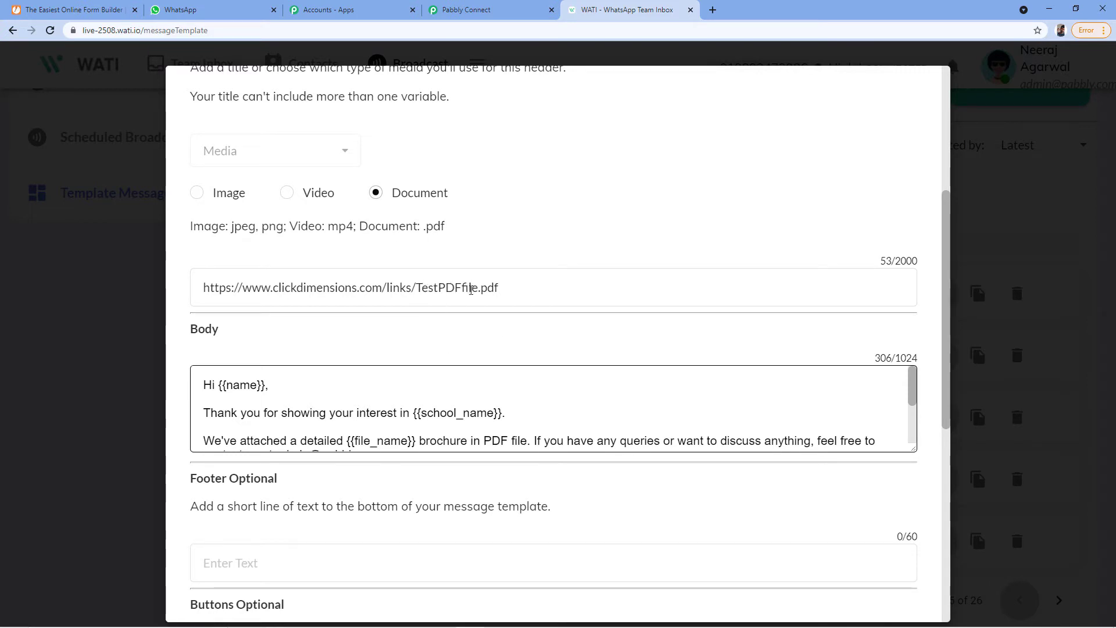
scroll(516, 295, "down", 1)
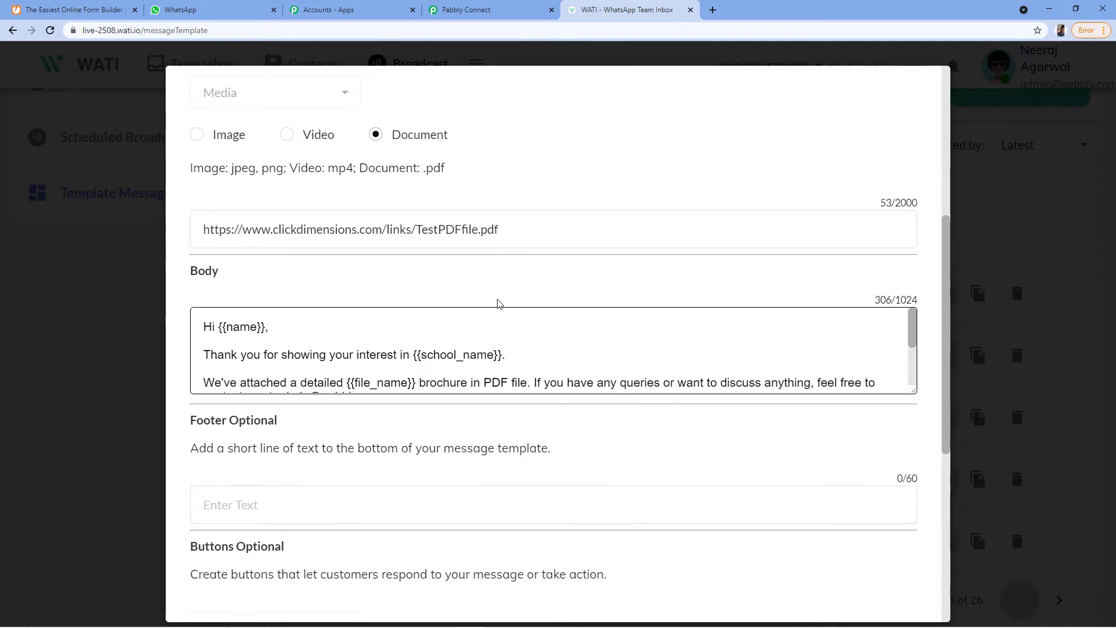
scroll(617, 469, "down", 1)
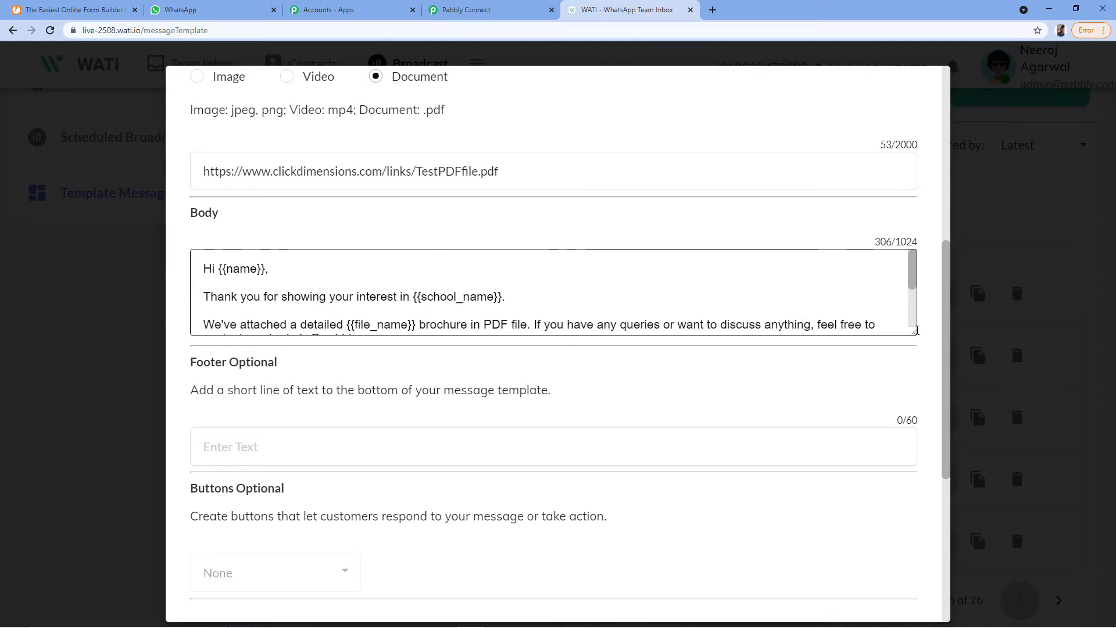
Enlarge the send_brochure template's body to read the full message and examine its {{name}} placeholder.
left_click_drag(911, 330, 939, 483)
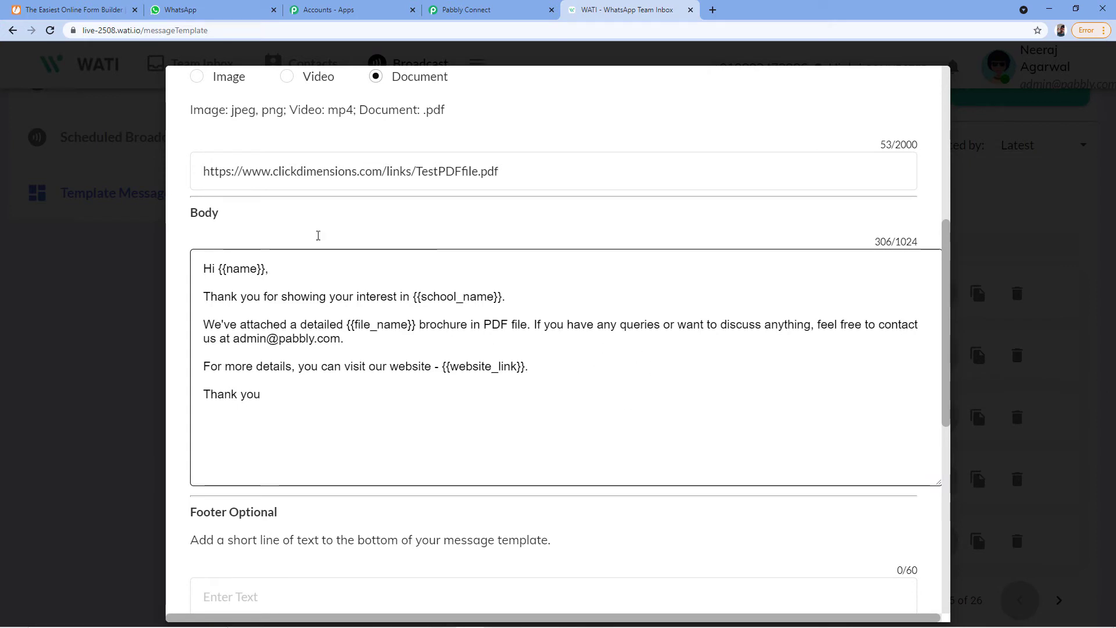
left_click_drag(203, 270, 256, 270)
left_click(211, 264)
left_click(254, 241)
left_click_drag(219, 269, 267, 273)
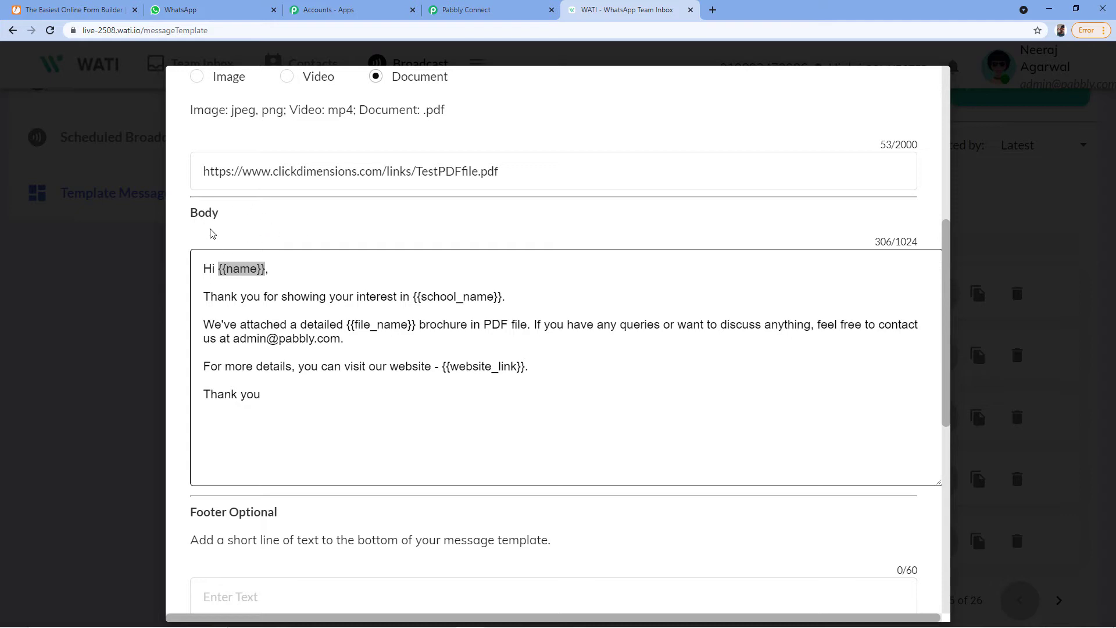
left_click(215, 273)
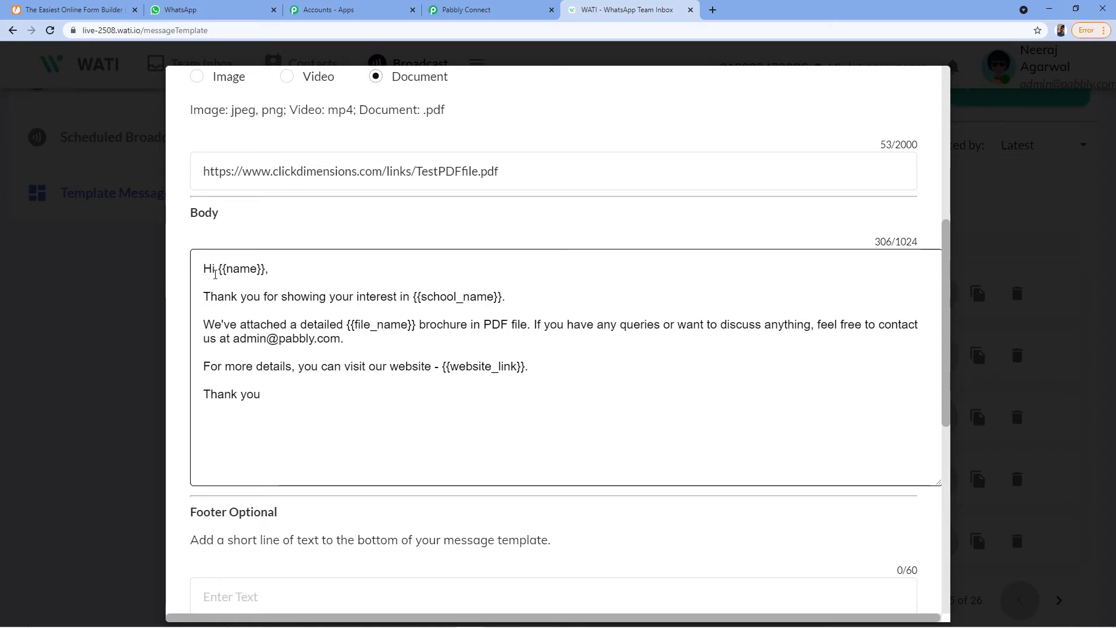
left_click_drag(219, 272, 259, 274)
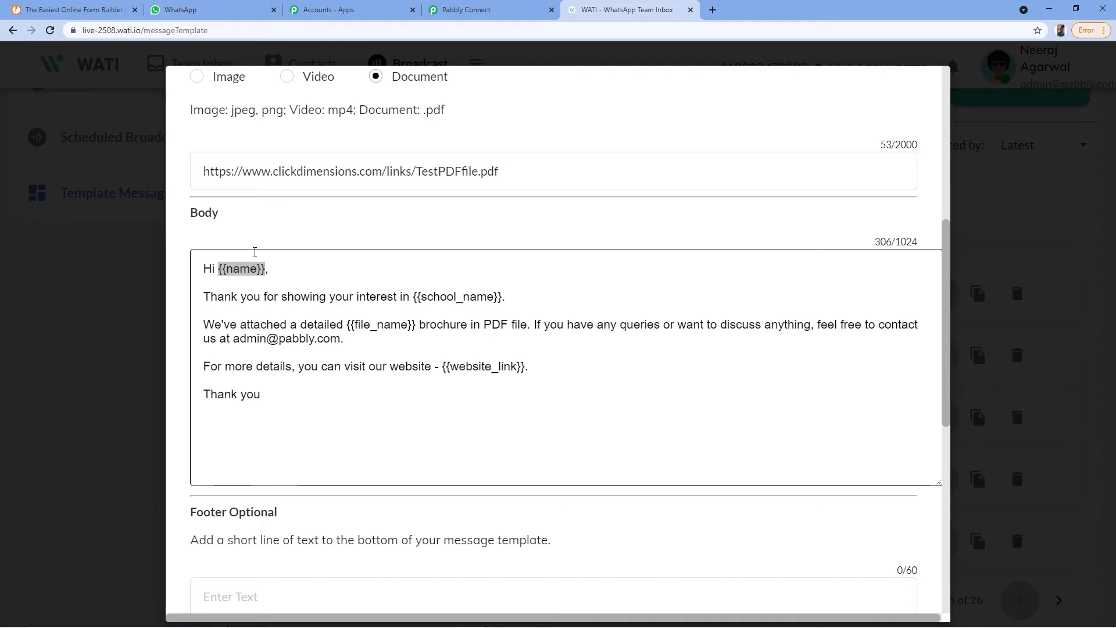
left_click(359, 238)
scroll(356, 238, "up", 6)
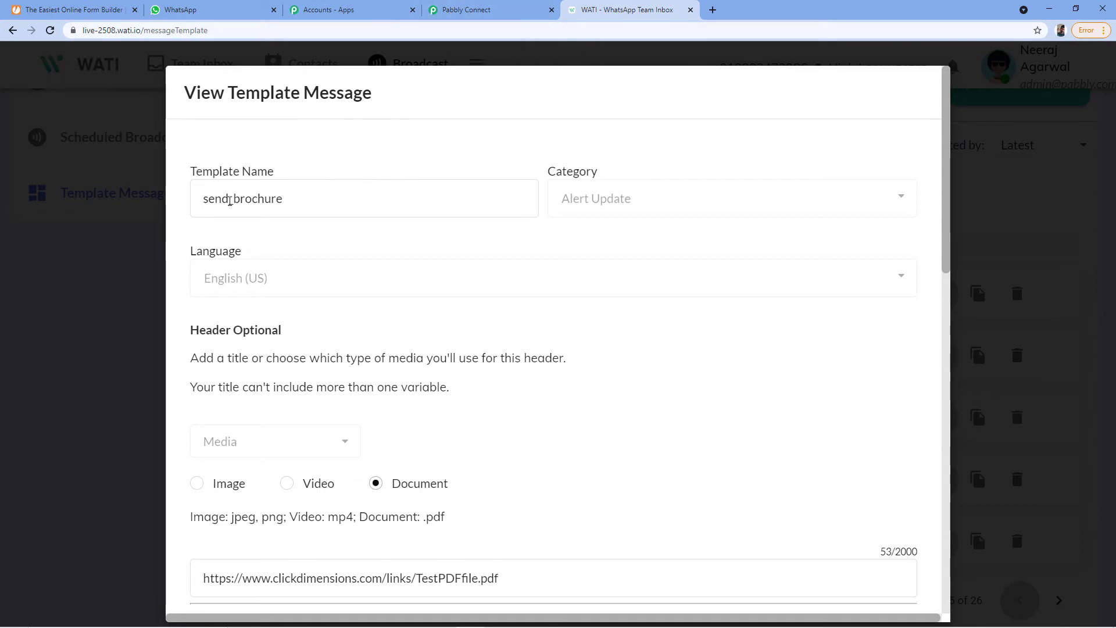
Switch back to Pabbly Connect and set the WATI action's Template to send_brochure.
left_click(497, 9)
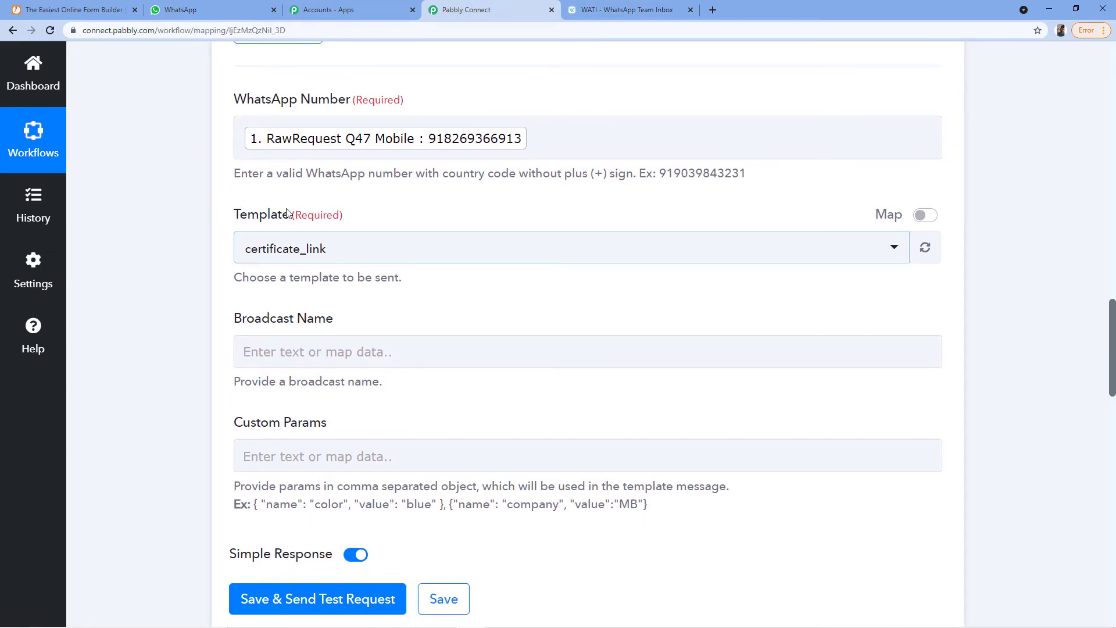
left_click(435, 250)
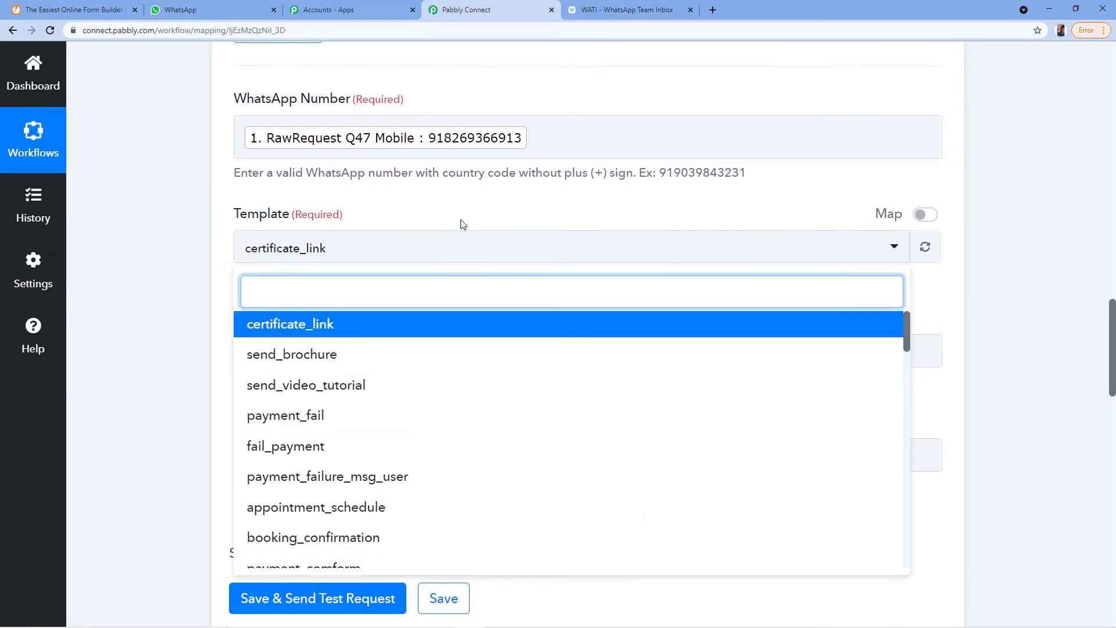
scroll(458, 225, "down", 1)
scroll(407, 315, "down", 2)
scroll(438, 307, "down", 6)
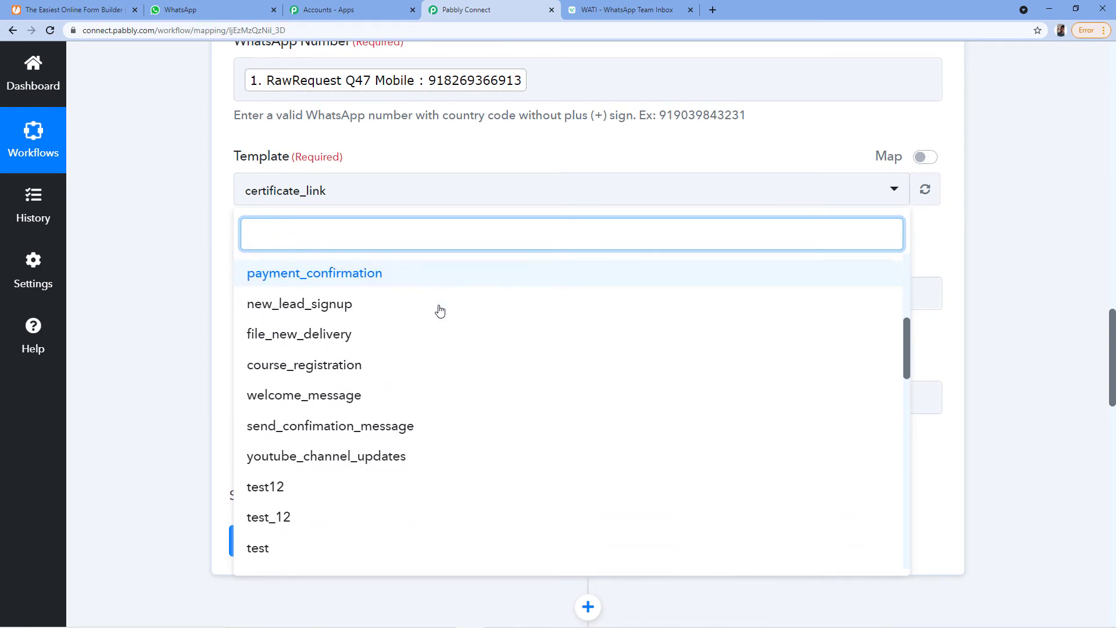
scroll(438, 304, "up", 5)
left_click(621, 10)
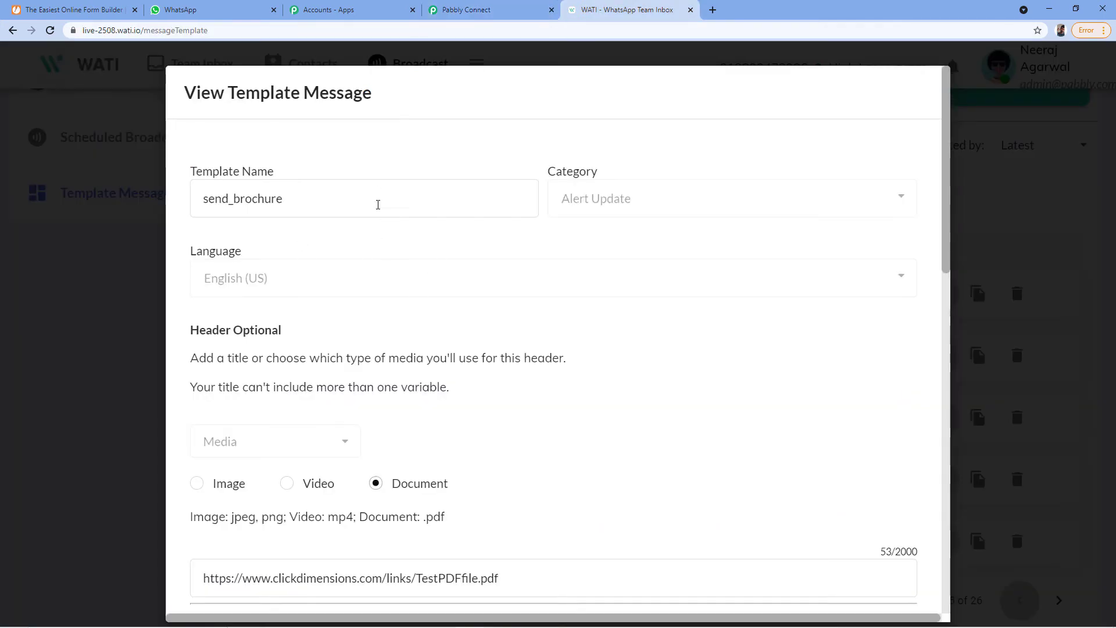
left_click(489, 10)
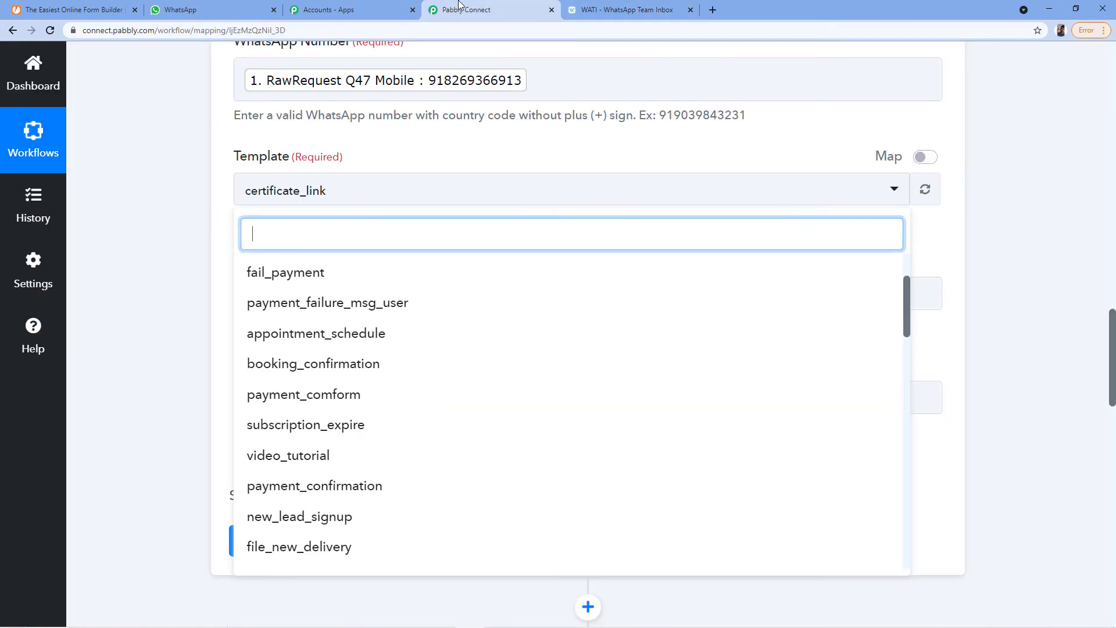
scroll(352, 289, "up", 3)
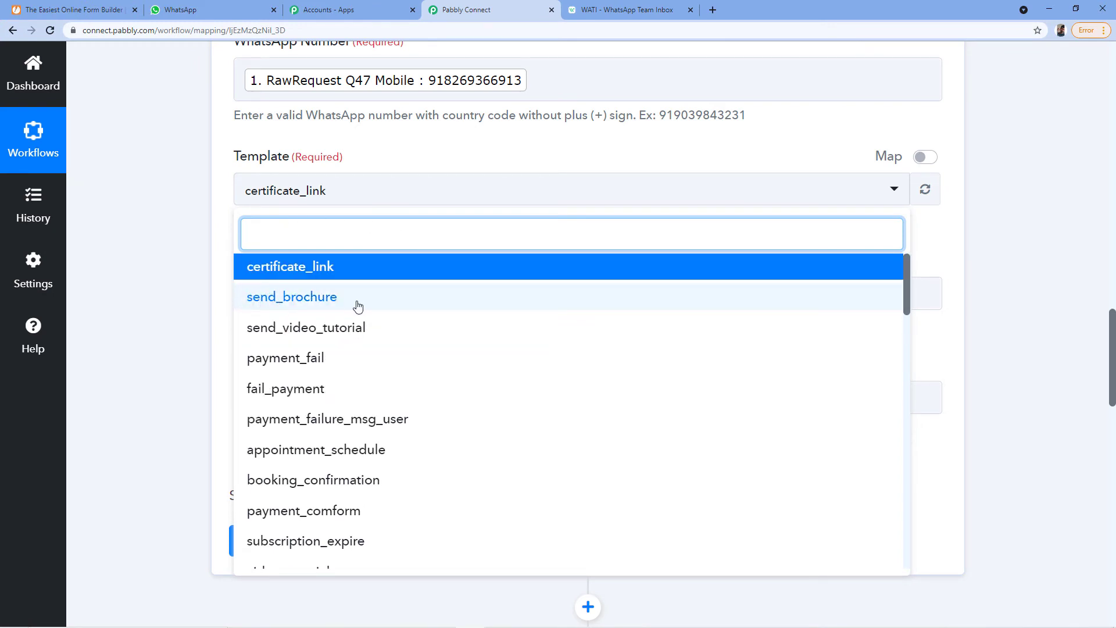
left_click(357, 303)
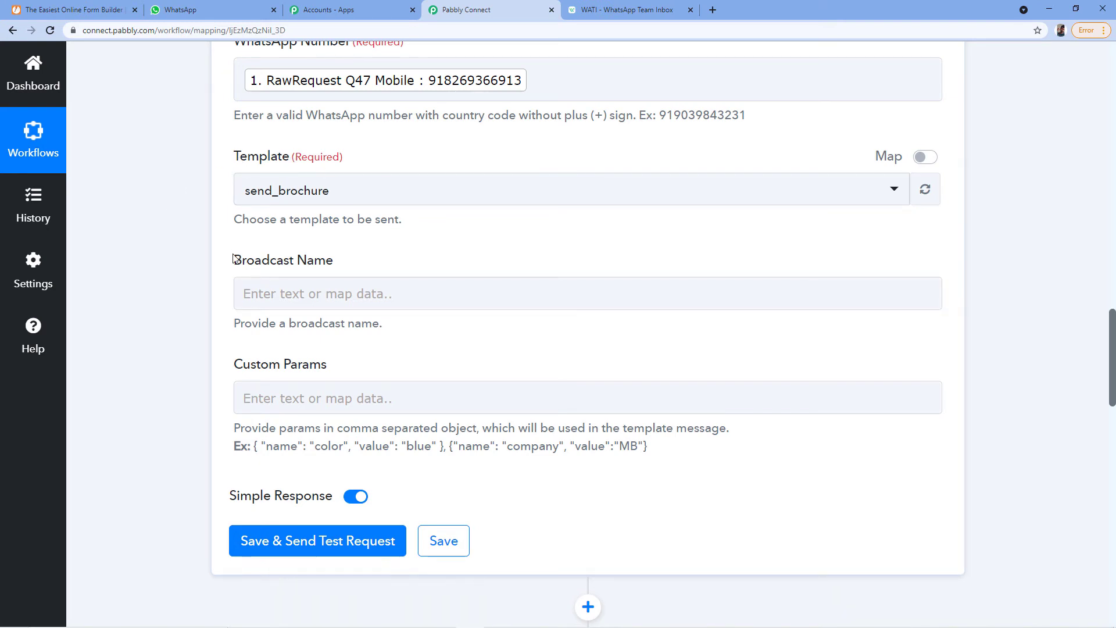
Enter Course Details as the Broadcast Name of the WATI action.
left_click(301, 292)
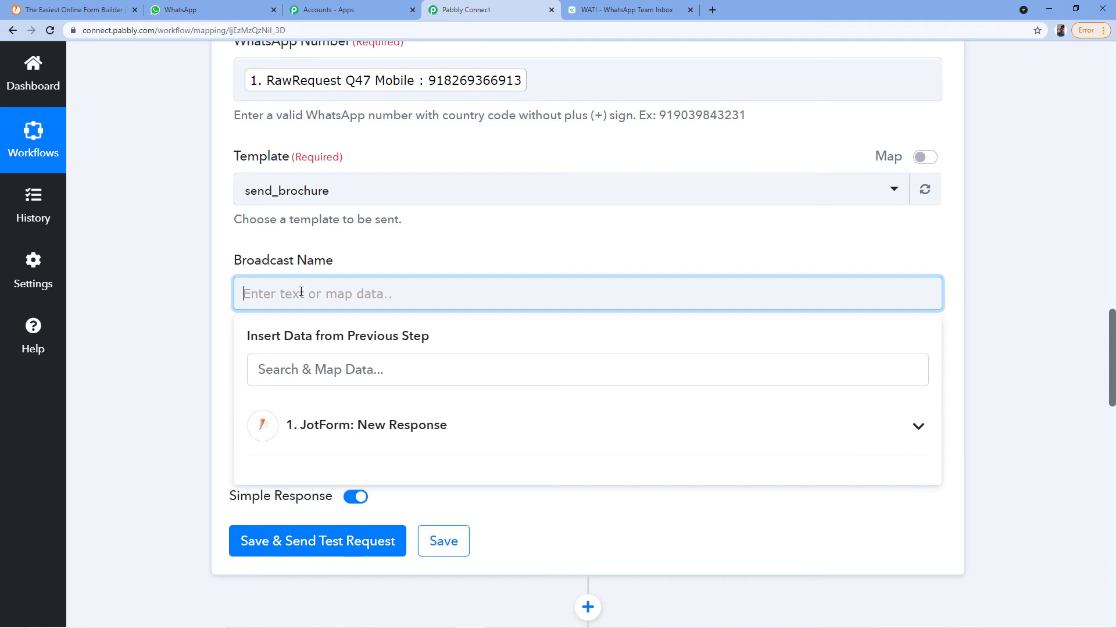
type("Cu")
key("BackSpace")
type("ourse Details")
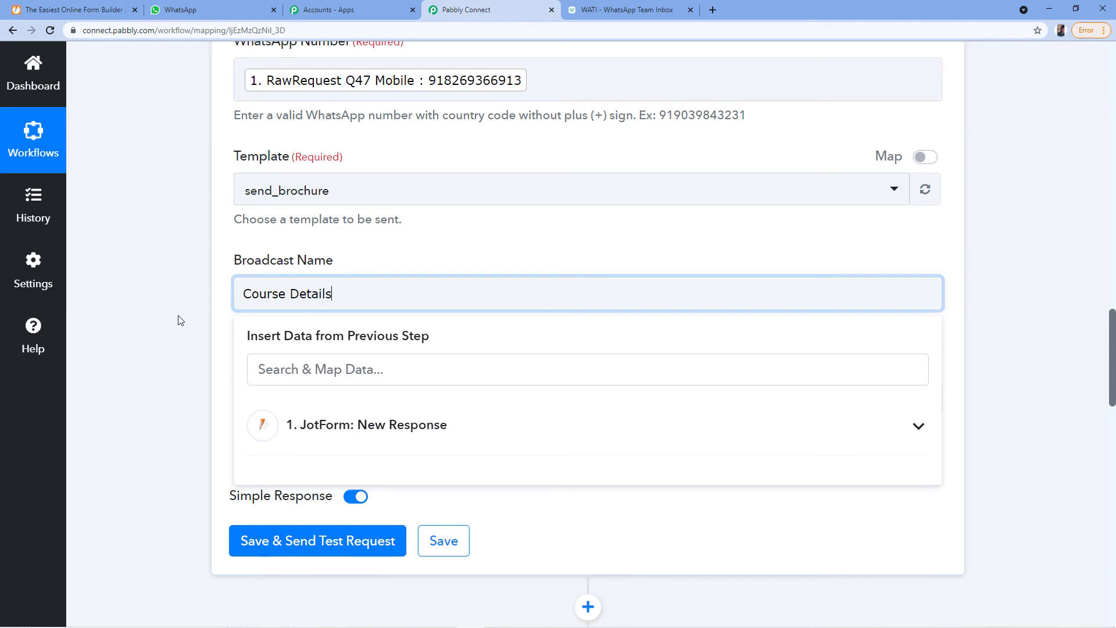
left_click(124, 289)
scroll(269, 275, "down", 1)
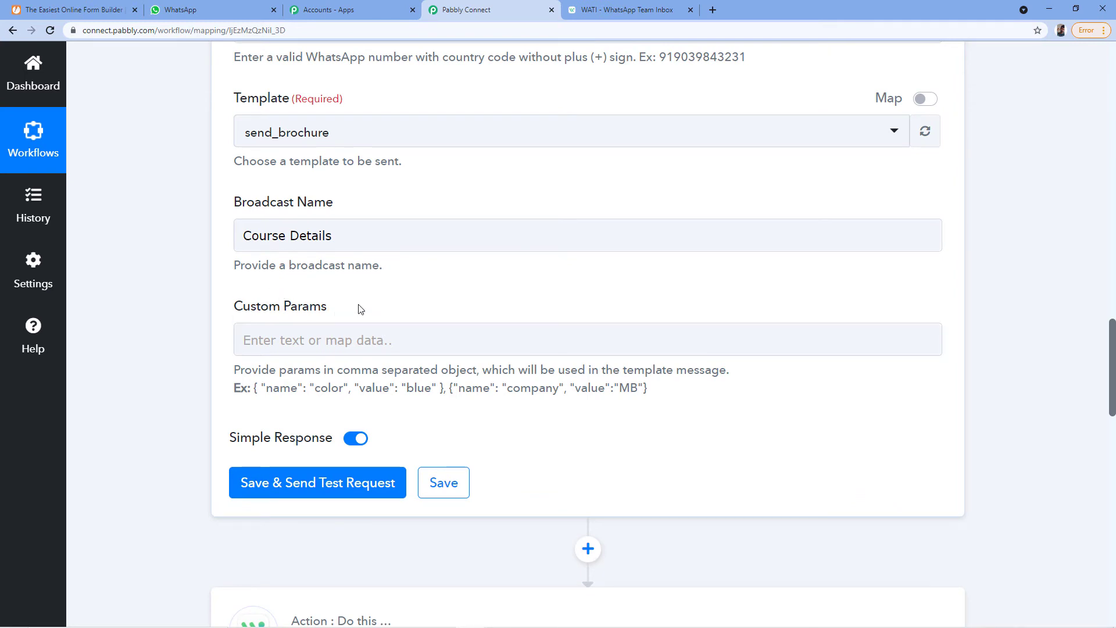
Switch to WATI and recheck the {{name}} placeholder in the send_brochure template's body.
left_click(610, 4)
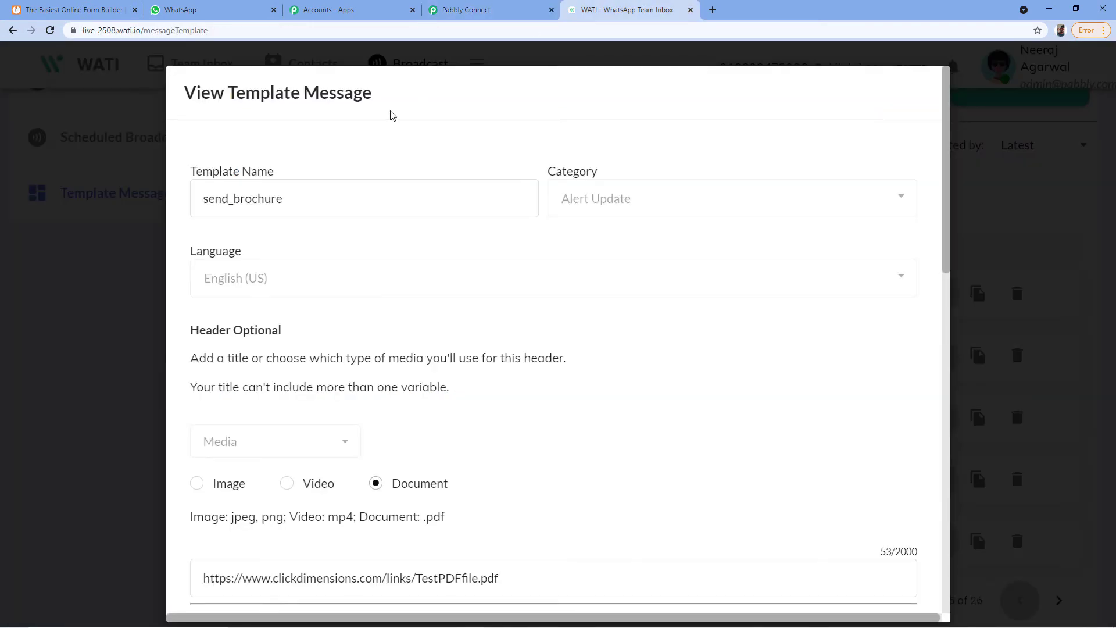
scroll(349, 281, "down", 4)
scroll(302, 286, "down", 2)
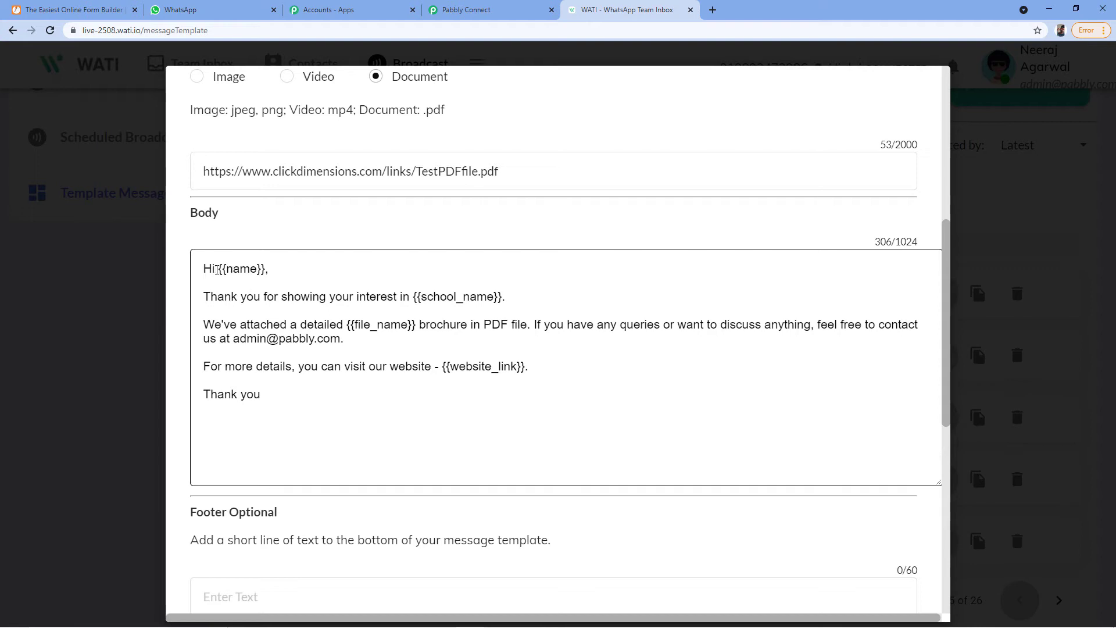
left_click_drag(217, 269, 264, 270)
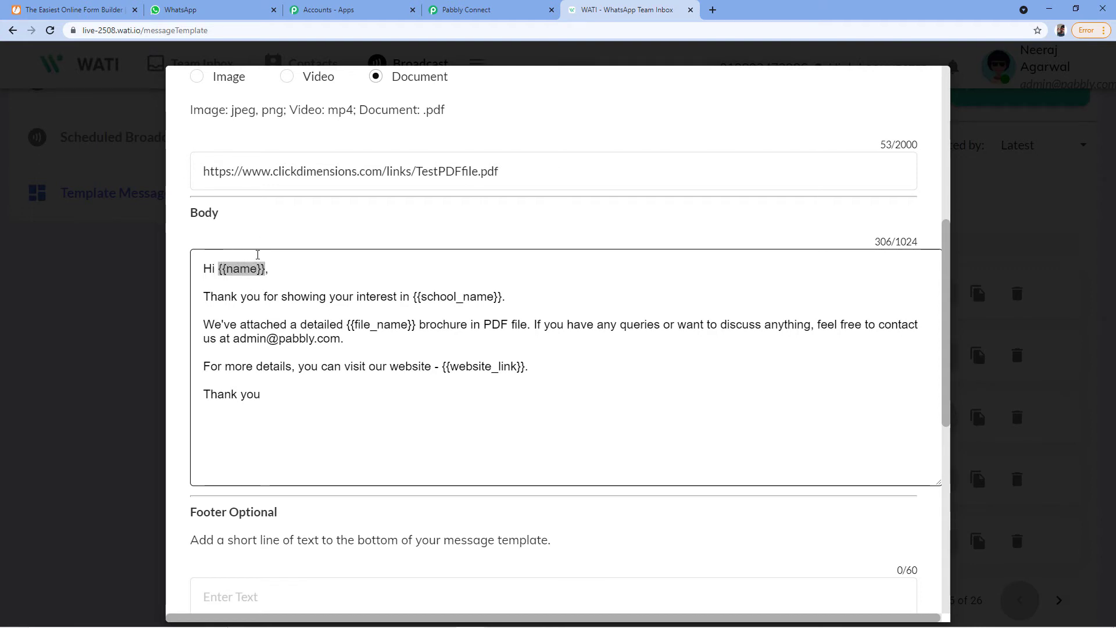
In Pabbly Connect, copy the first example object into Custom Params and clear its name and value, leaving { "name": "", "value": "" }.
left_click(501, 10)
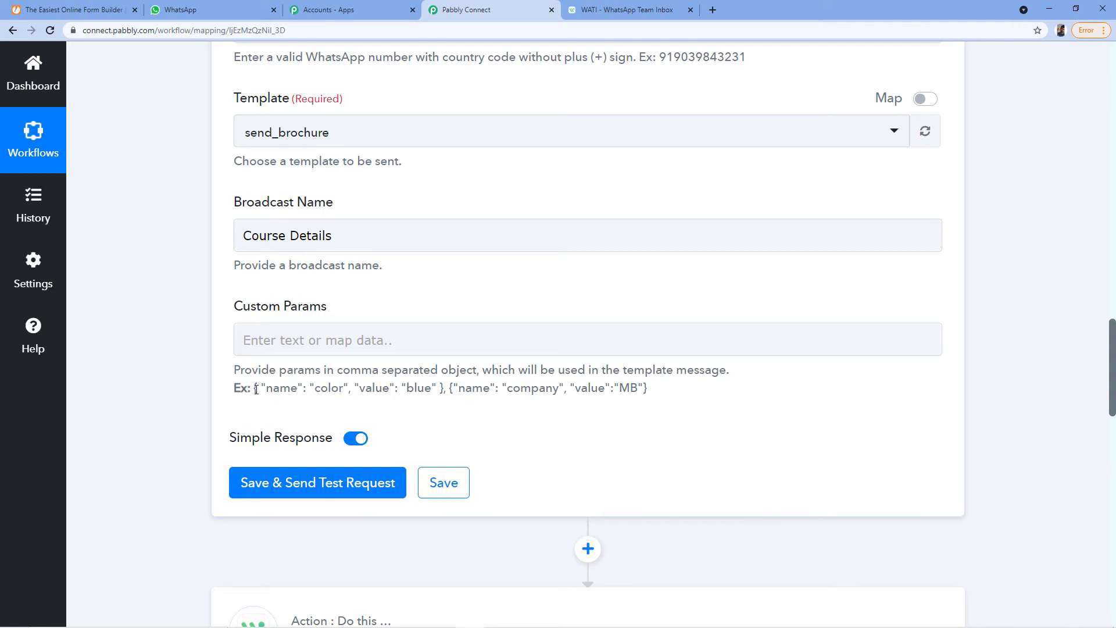
left_click_drag(254, 388, 446, 404)
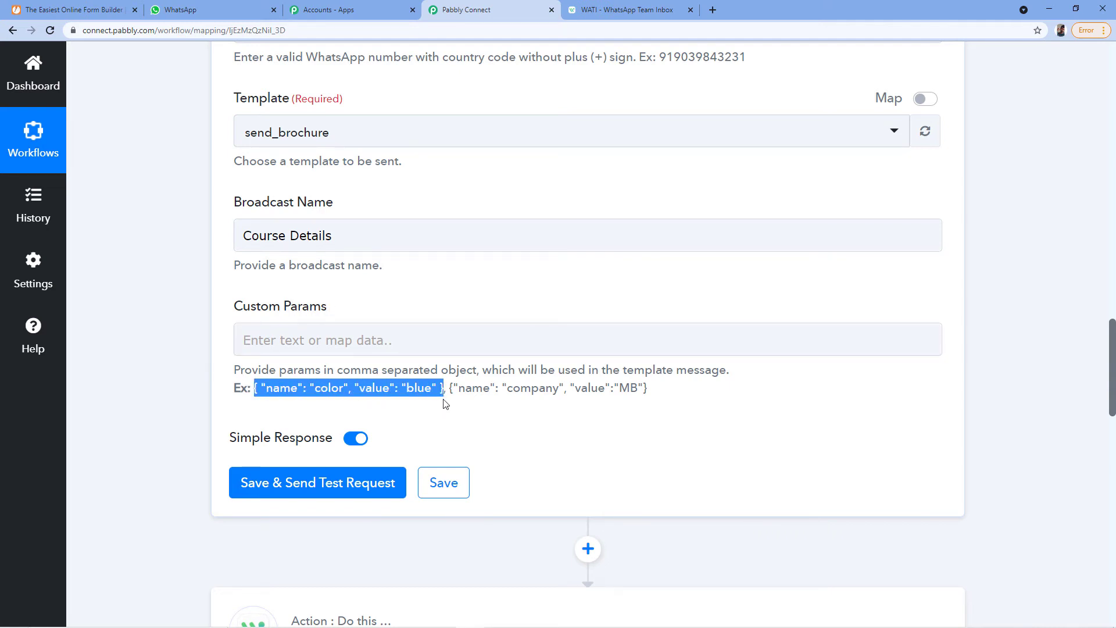
left_click(281, 341)
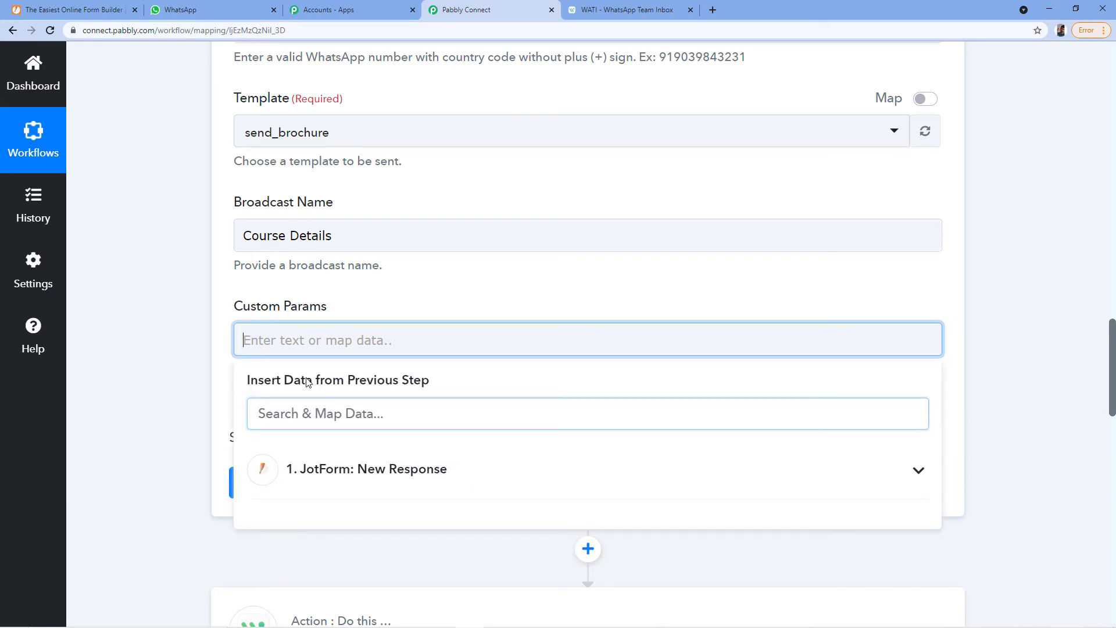
key("ctrl+v")
left_click(475, 287)
double_click(331, 340)
key("BackSpace")
double_click(406, 340)
key("BackSpace")
left_click(419, 300)
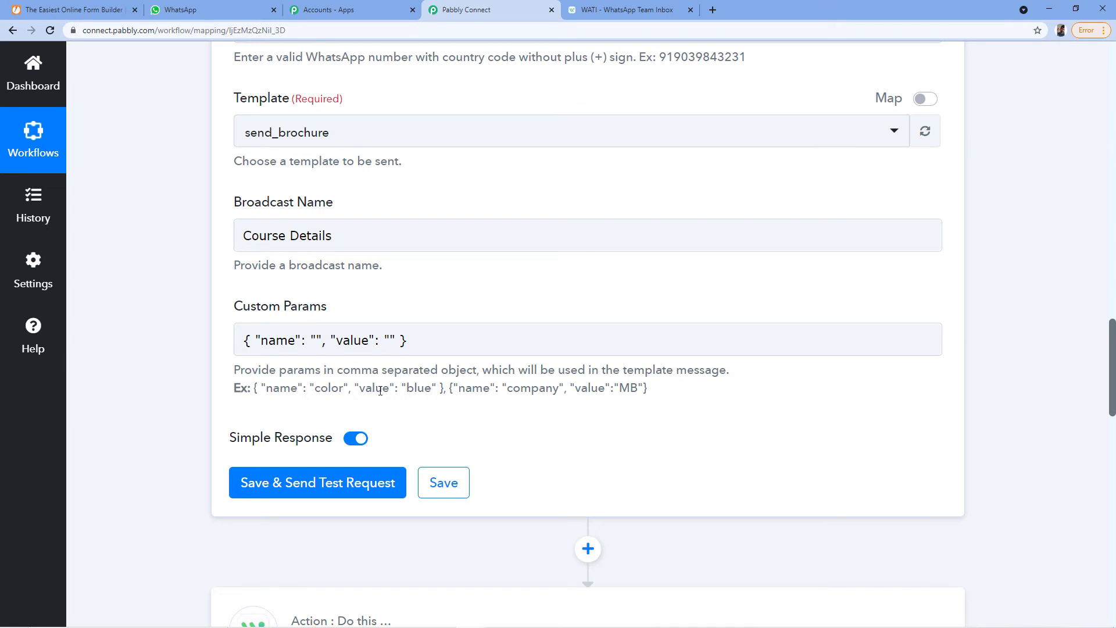
Recheck the {{name}} placeholder in WATI's template body and enter name as the first custom parameter's name in Pabbly Connect.
left_click(320, 340)
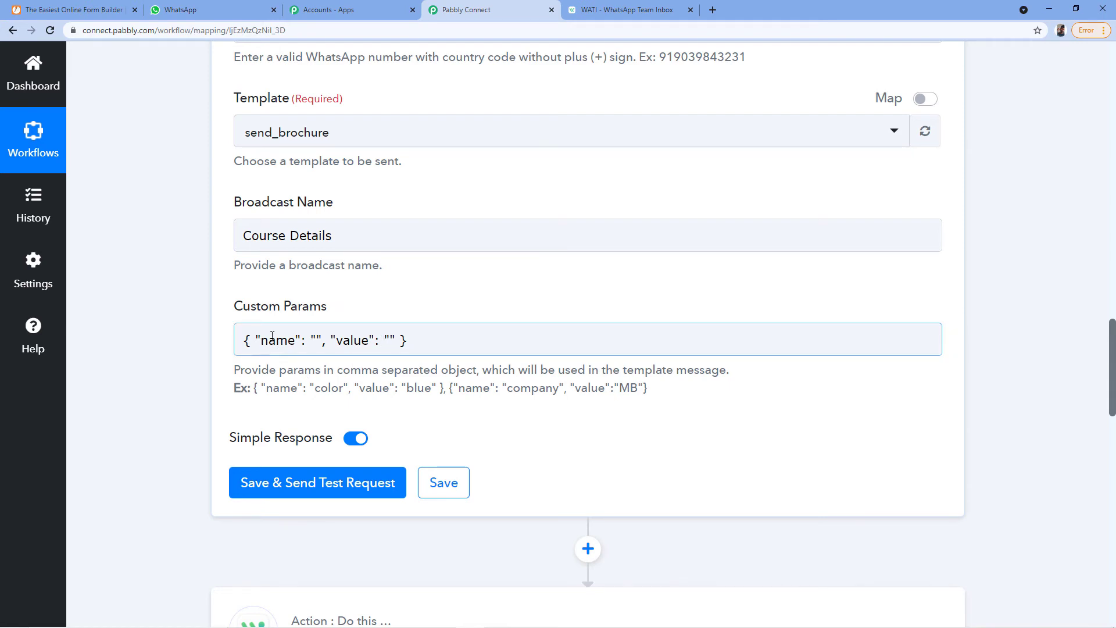
left_click(307, 338)
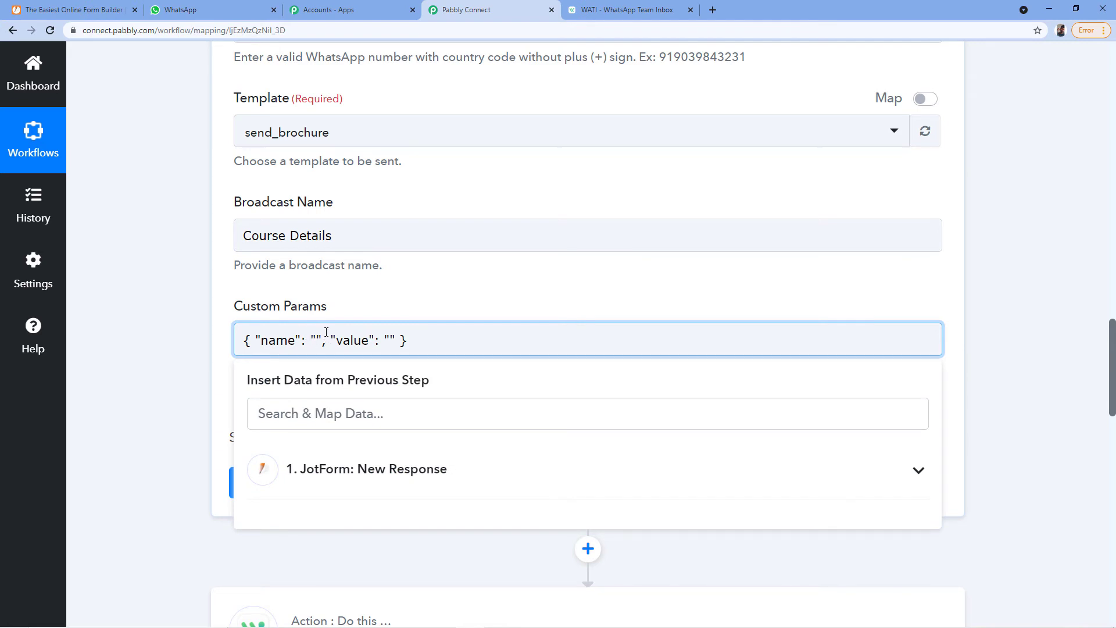
left_click(663, 14)
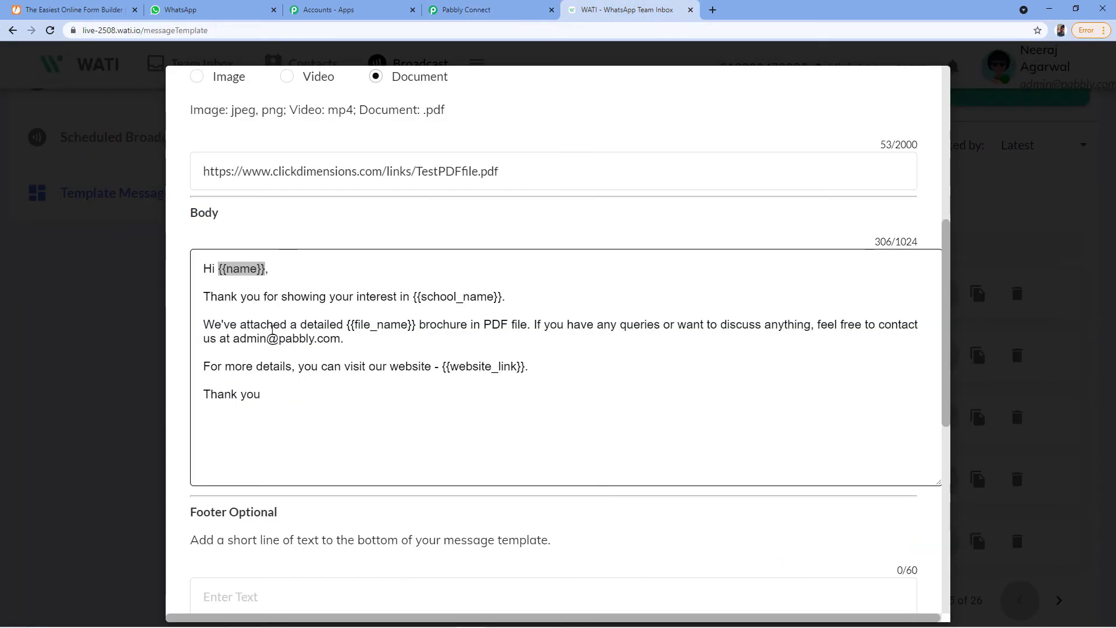
left_click_drag(226, 268, 256, 268)
left_click(465, 10)
left_click(318, 339)
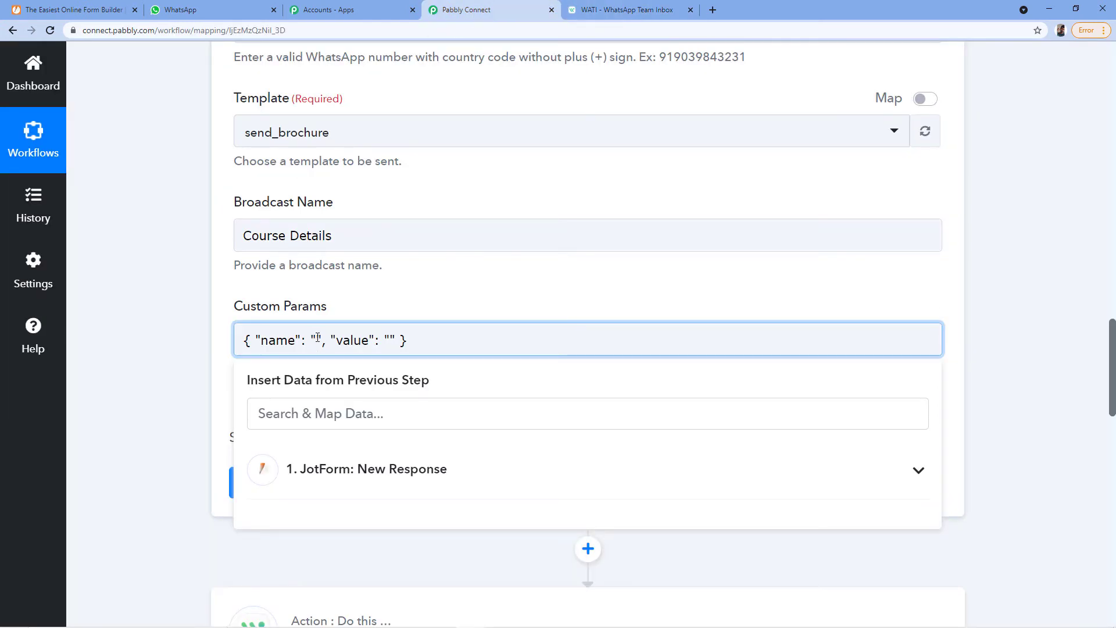
type("name")
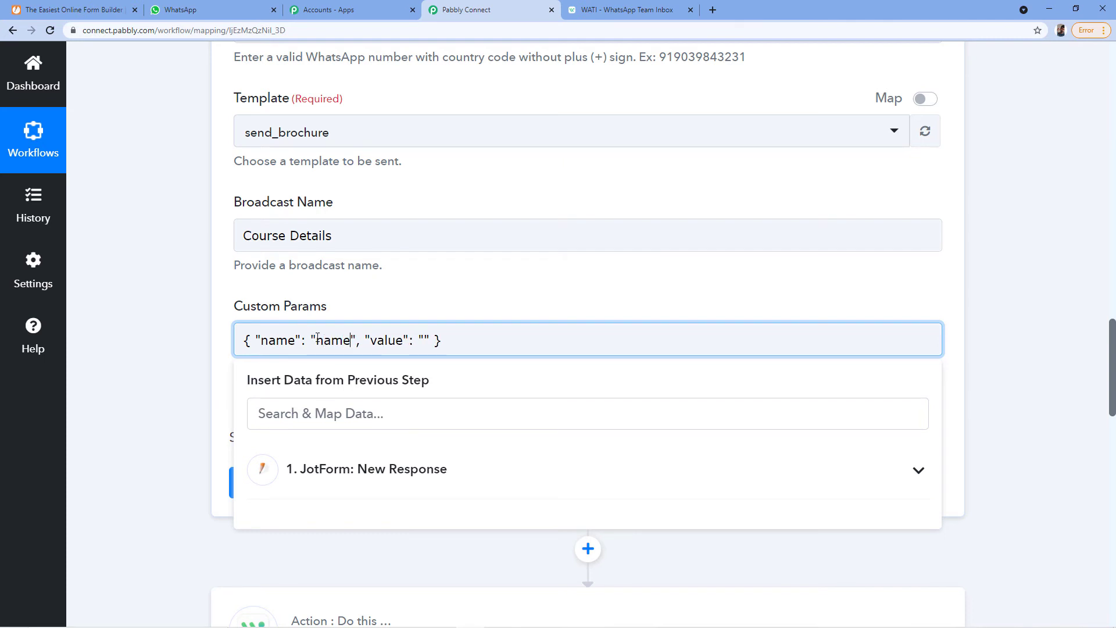
Examine the StudentName First and StudentName Last fields in the captured JotForm response.
scroll(317, 338, "up", 1)
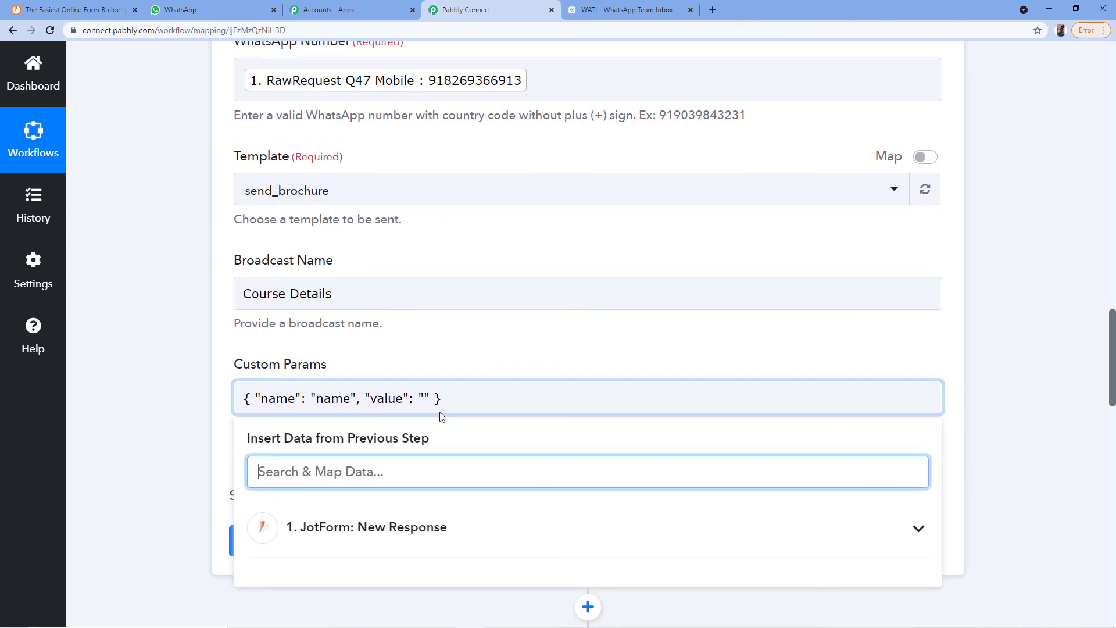
left_click(423, 398)
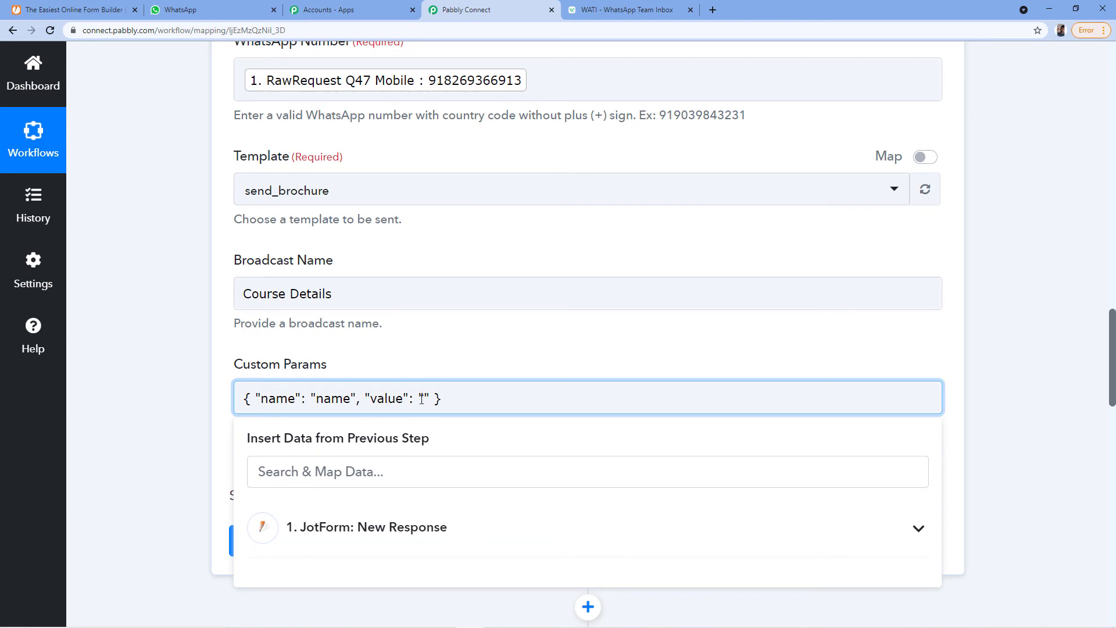
left_click(463, 358)
scroll(459, 343, "down", 1)
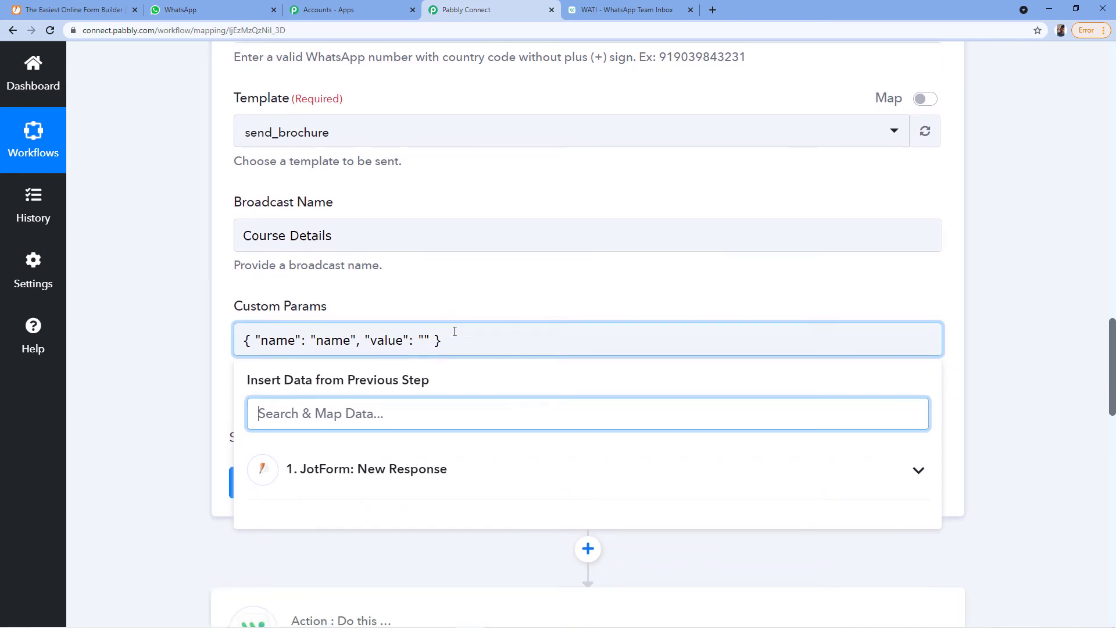
left_click(344, 341)
scroll(347, 346, "up", 1)
scroll(636, 318, "up", 15)
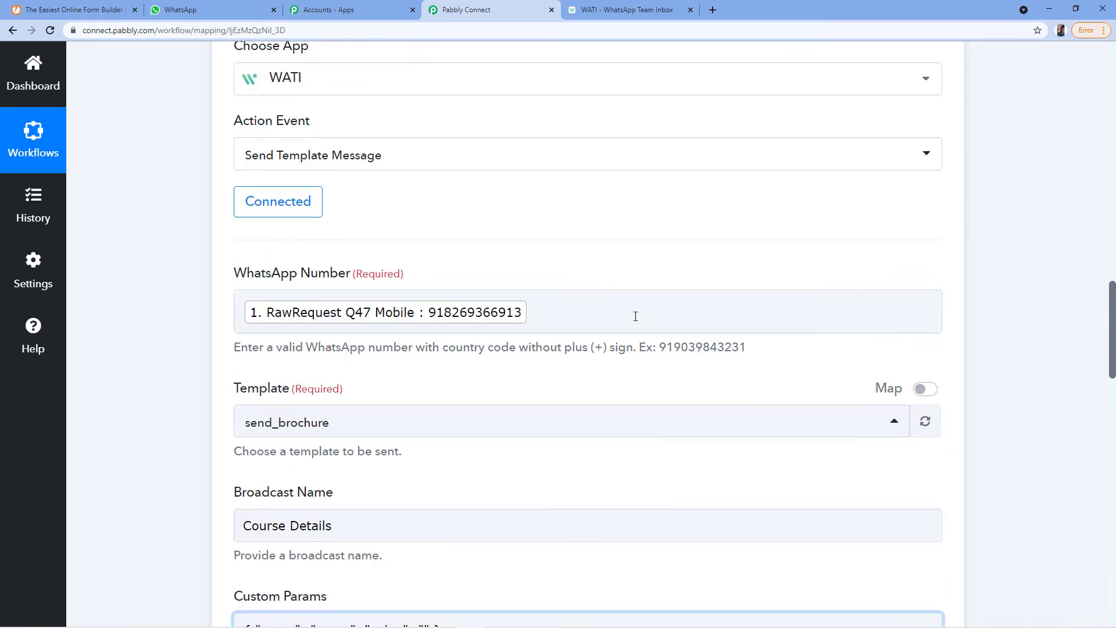
scroll(617, 314, "up", 4)
scroll(594, 256, "down", 1)
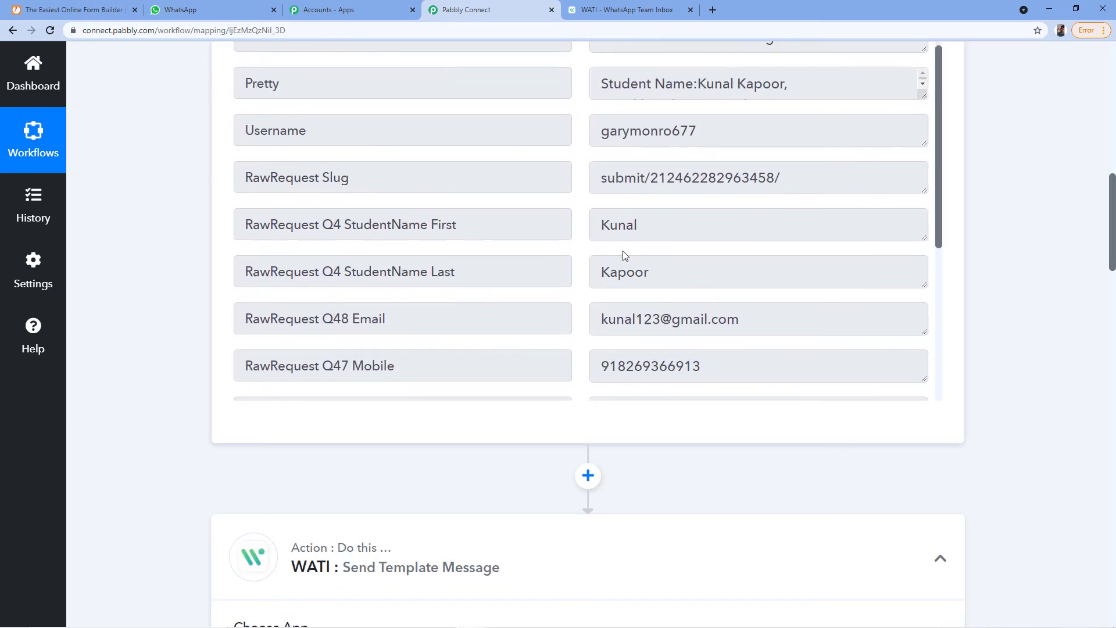
left_click(606, 224)
left_click_drag(599, 224, 641, 223)
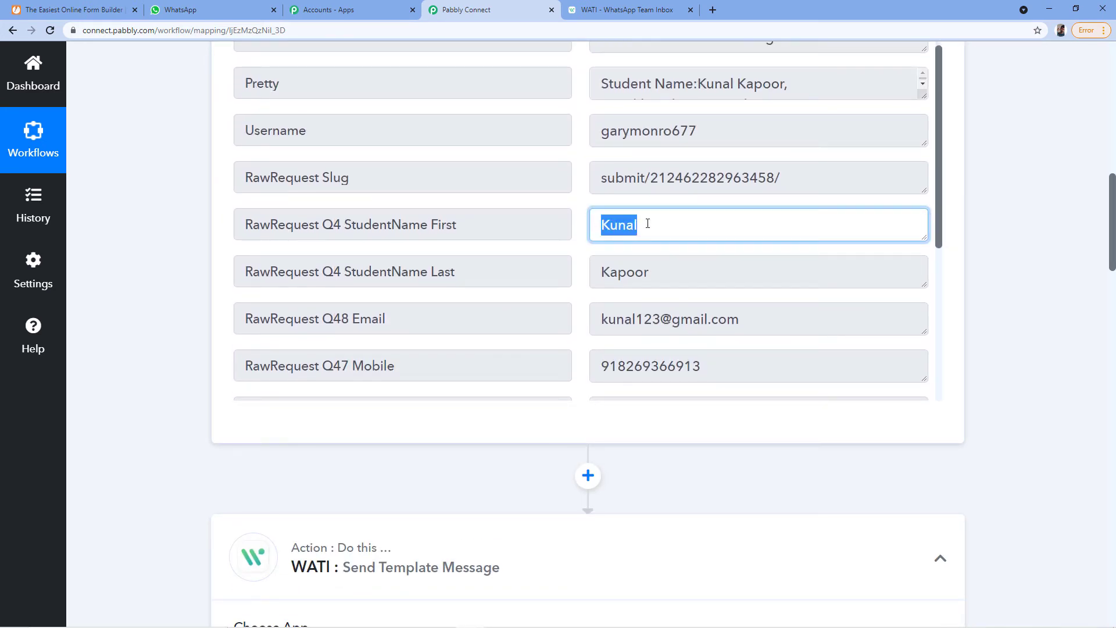
left_click_drag(599, 272, 677, 270)
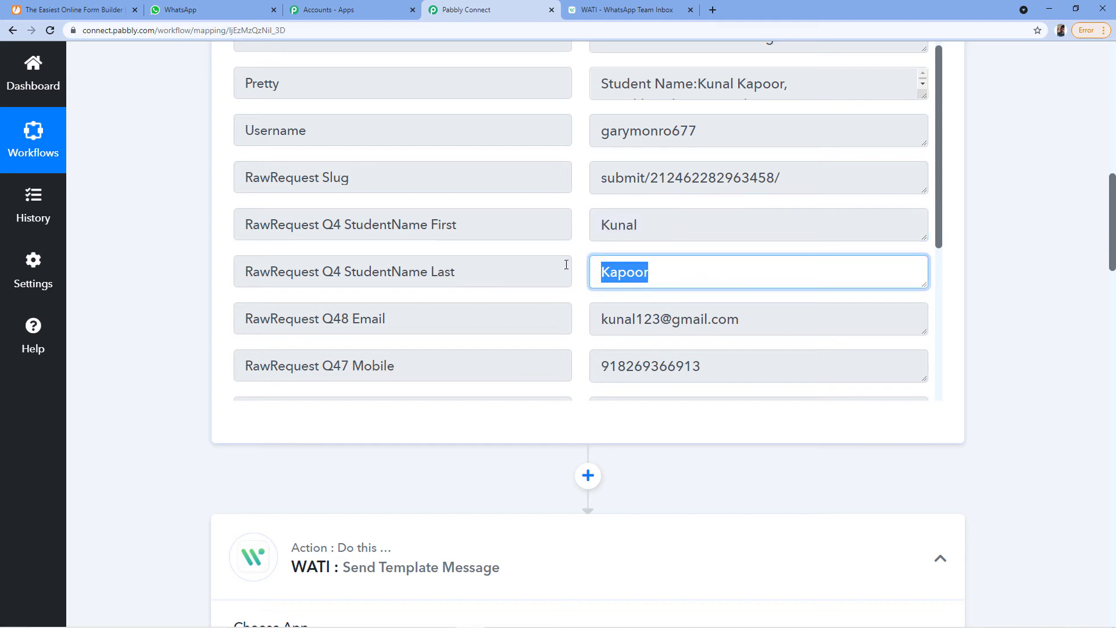
left_click(652, 224)
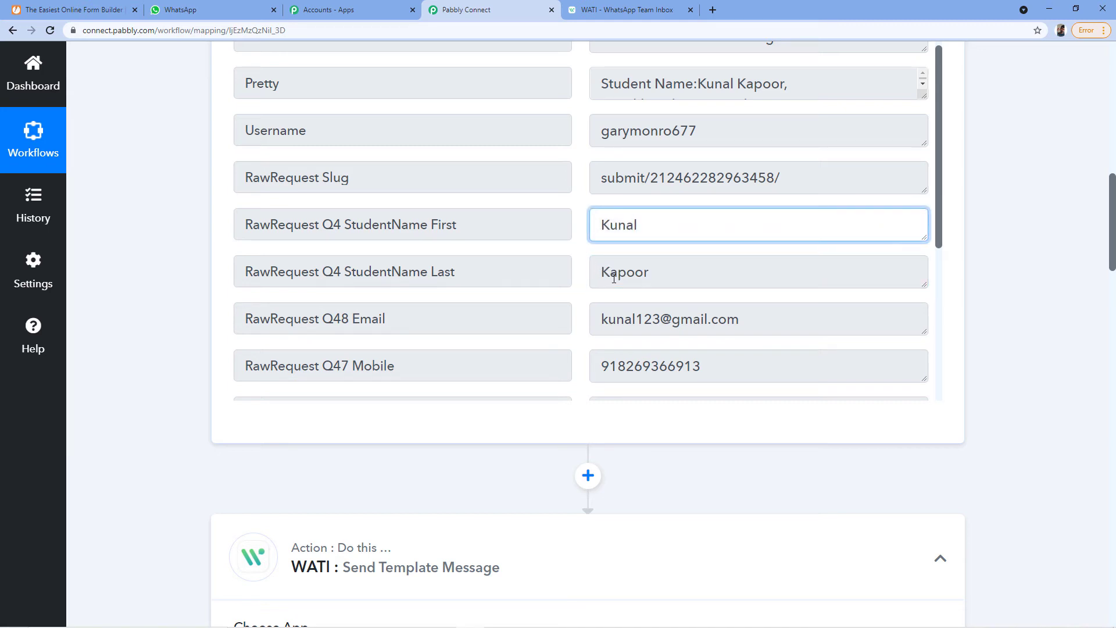
scroll(190, 317, "down", 14)
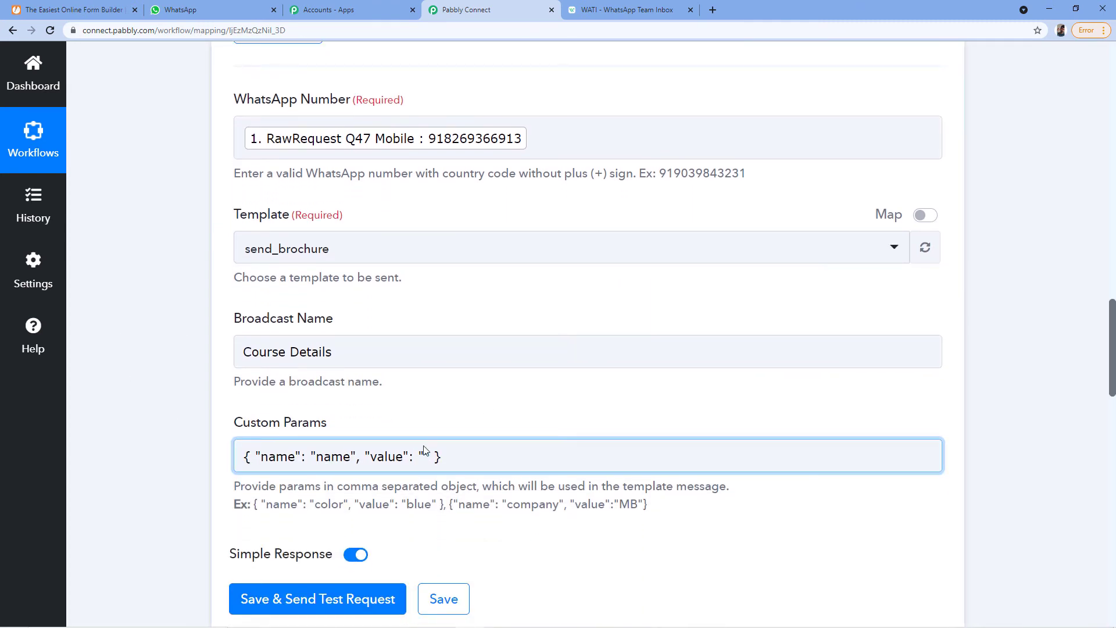
Map JotForm's StudentName First and StudentName Last fields into the value of the name parameter in Custom Params.
left_click(424, 456)
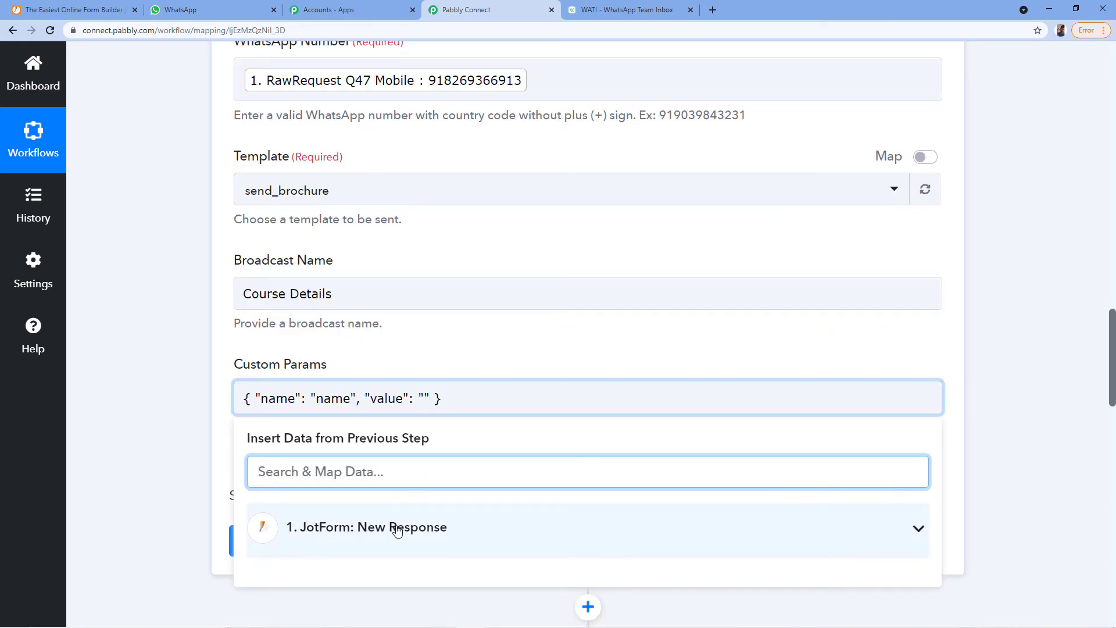
left_click(396, 528)
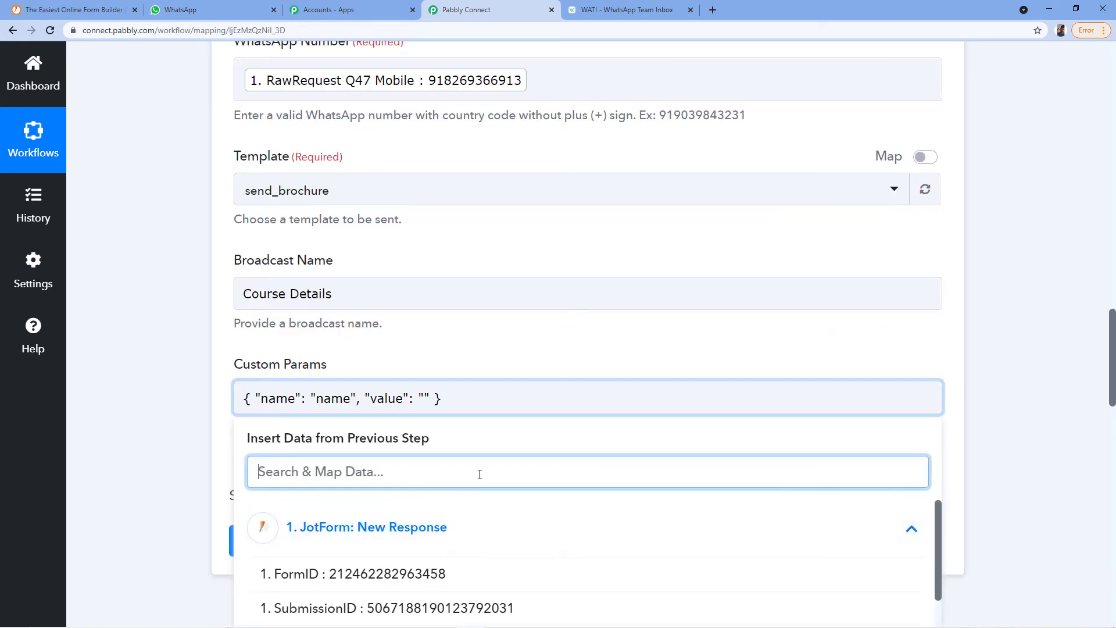
scroll(472, 489, "down", 7)
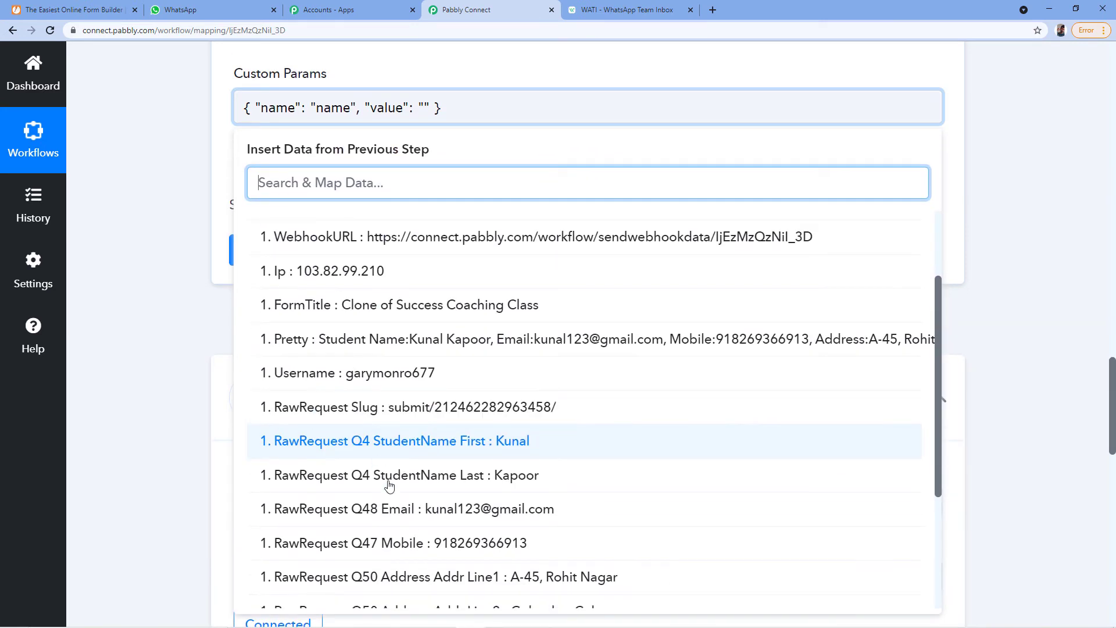
left_click(494, 447)
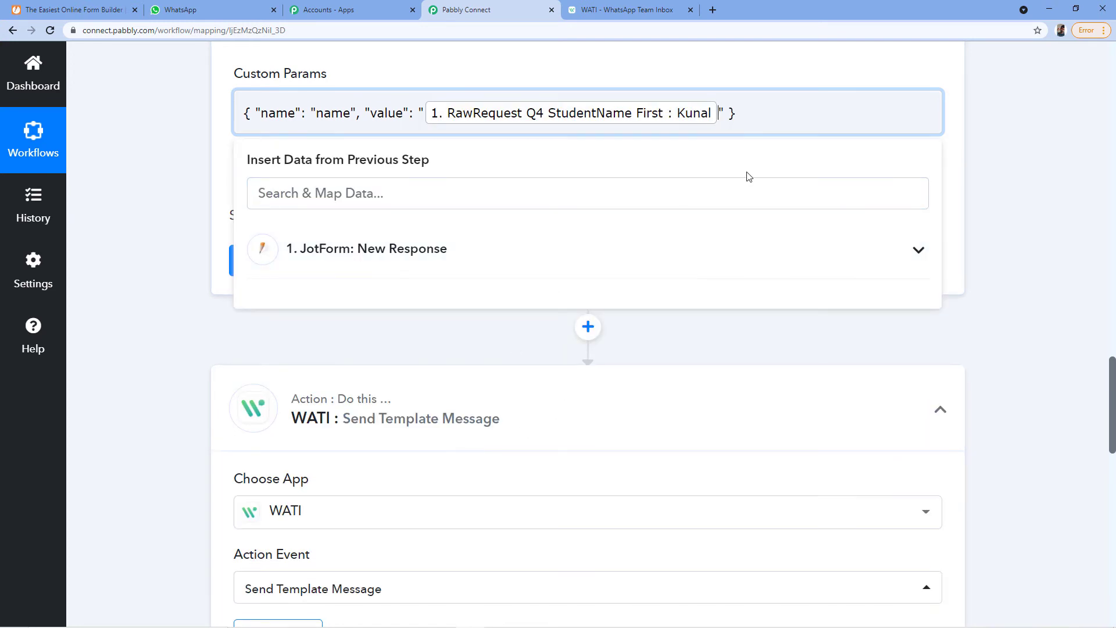
left_click(561, 247)
scroll(500, 372, "down", 2)
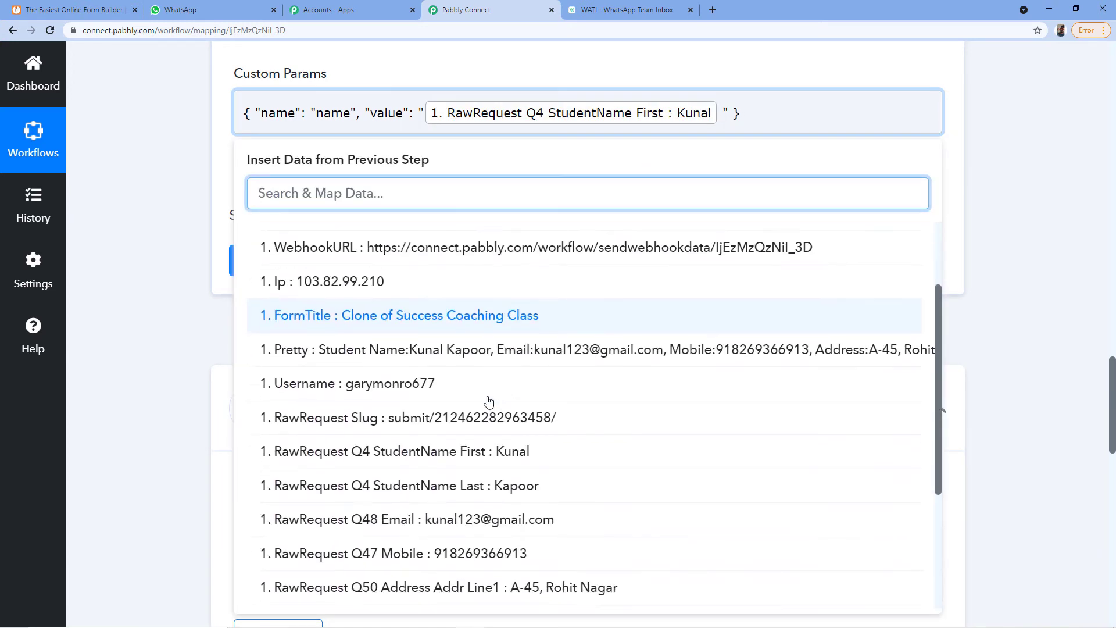
left_click(498, 485)
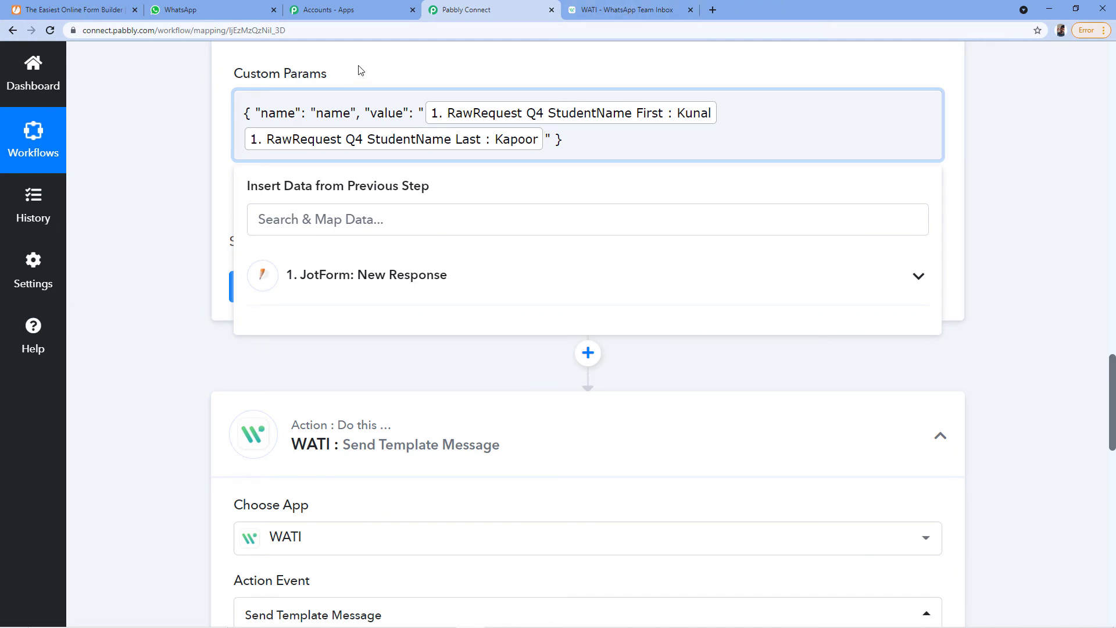
Compare the mapped name parameter with the placeholders in WATI's template body and return to Pabbly Connect.
left_click(628, 10)
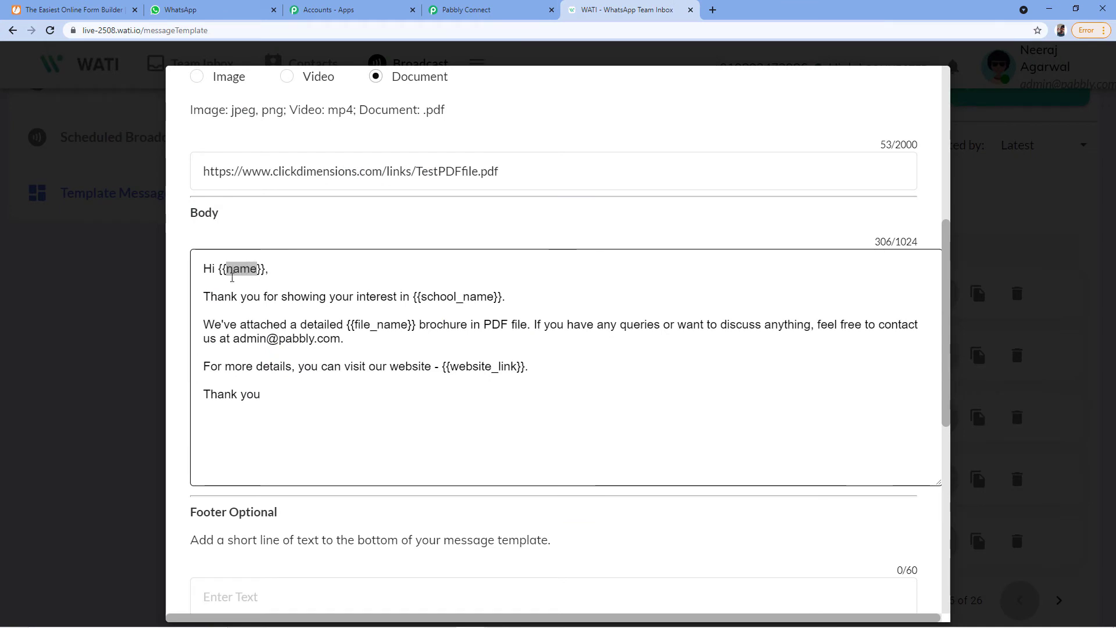
left_click(465, 10)
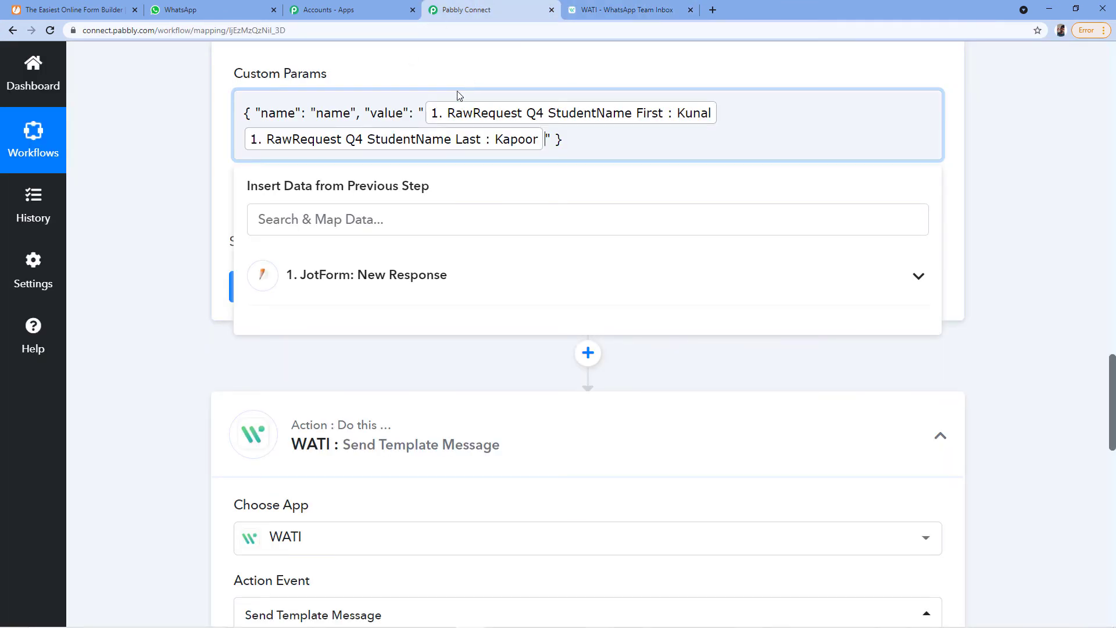
scroll(466, 88, "up", 4)
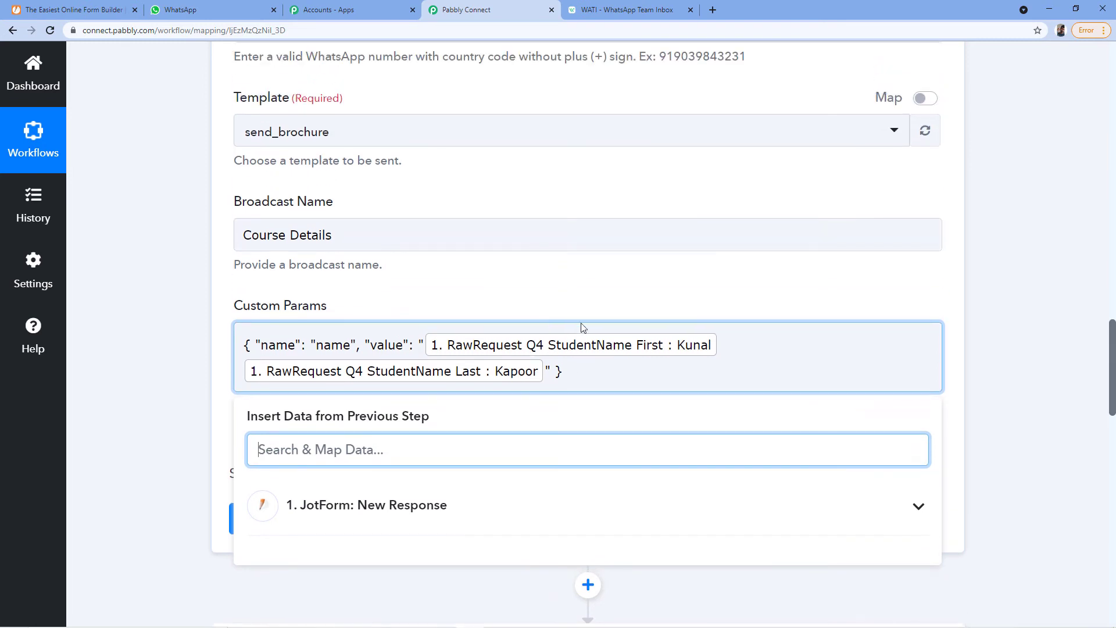
left_click(575, 282)
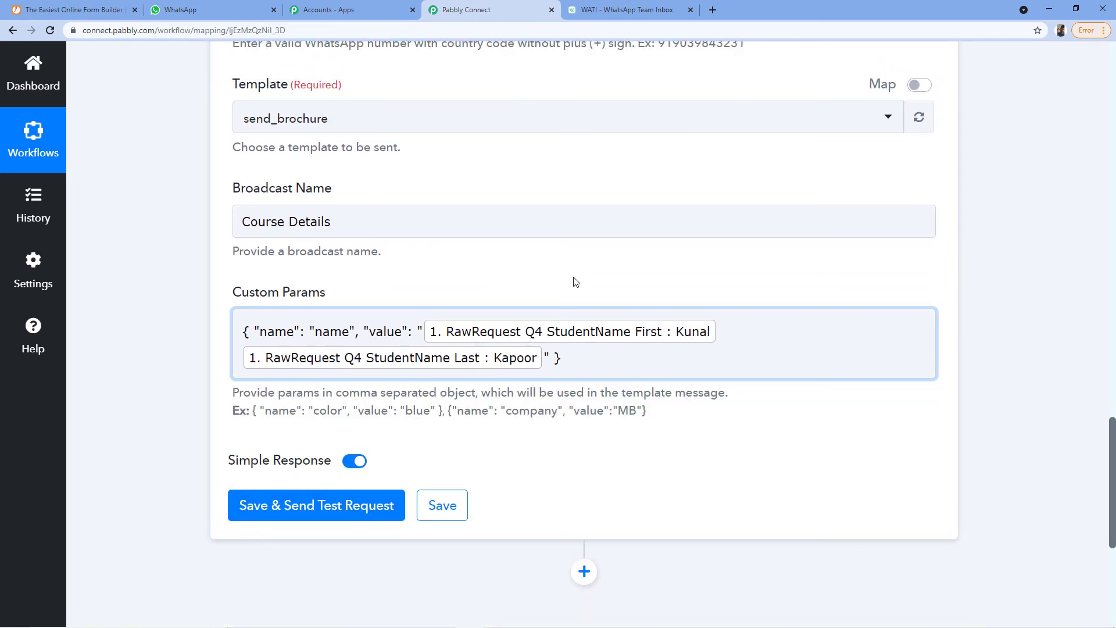
left_click(683, 8)
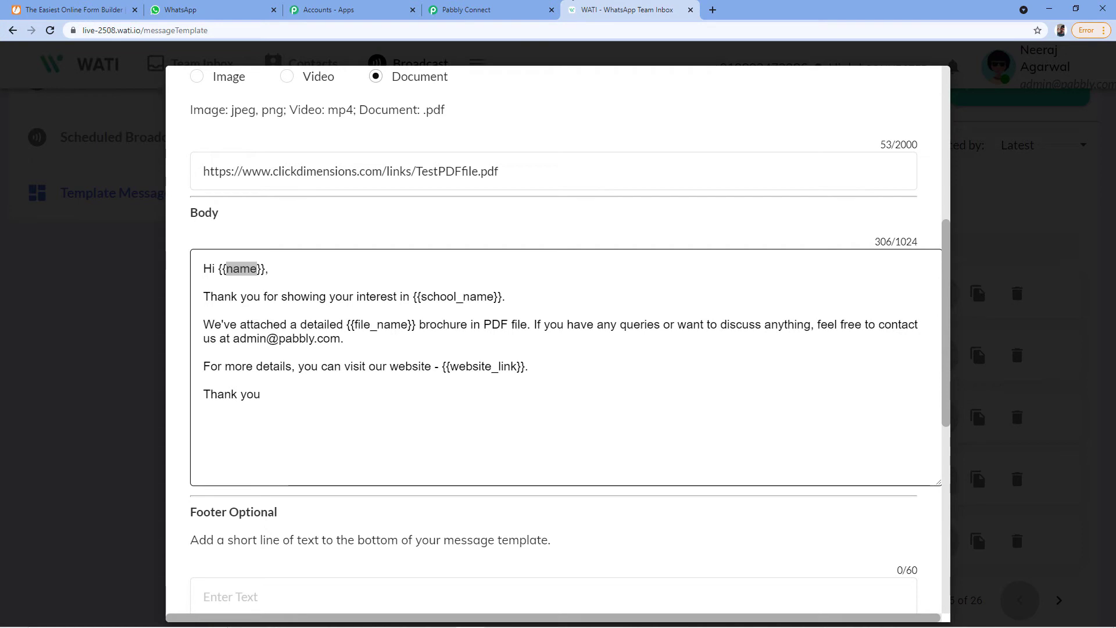
left_click(508, 9)
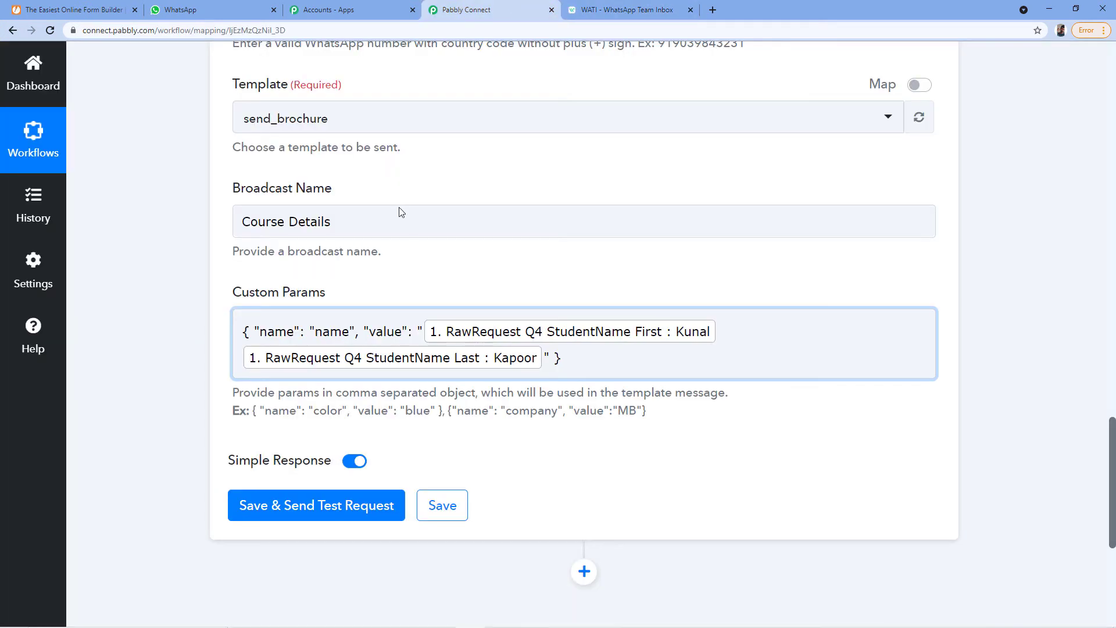
Append a comma and a second example object to Custom Params, clearing its contents to { "name": "", "value": "" }.
left_click(545, 354)
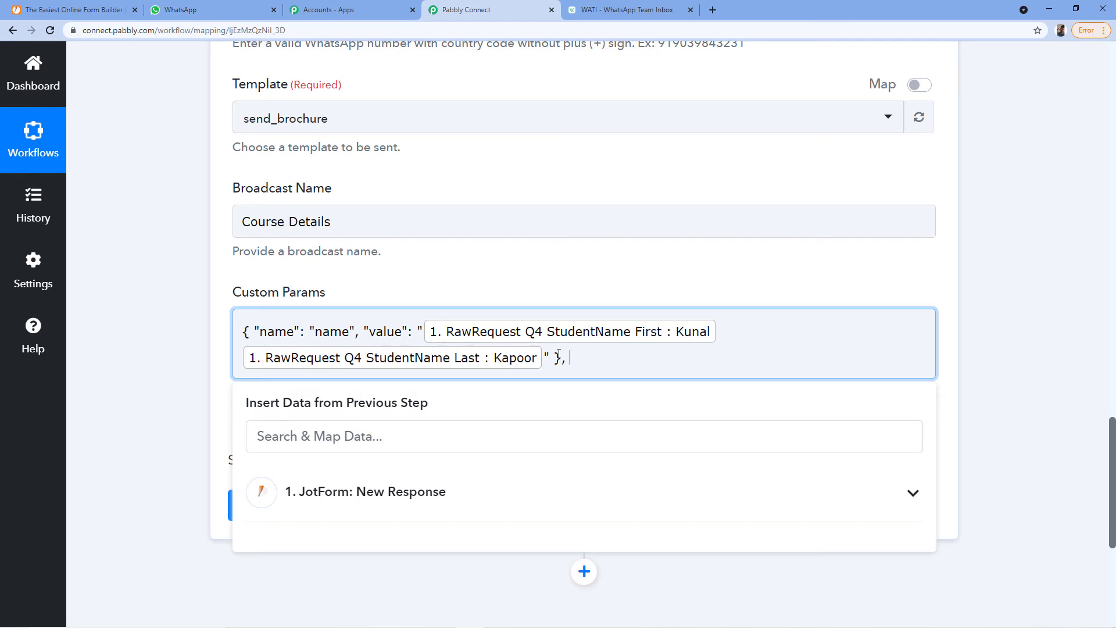
type("{ \"name\": \"color\", \"value\": \"blue\" }")
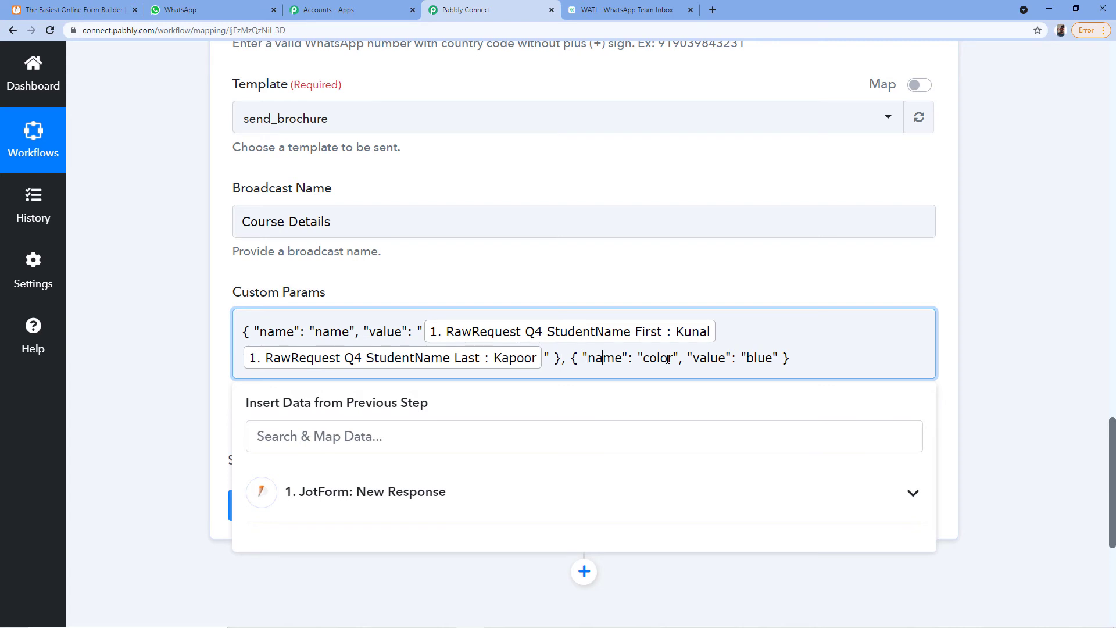
key("shift+Right")
key("shift+Right")
key("shift+Right")
key("shift+Right")
key("shift+Right")
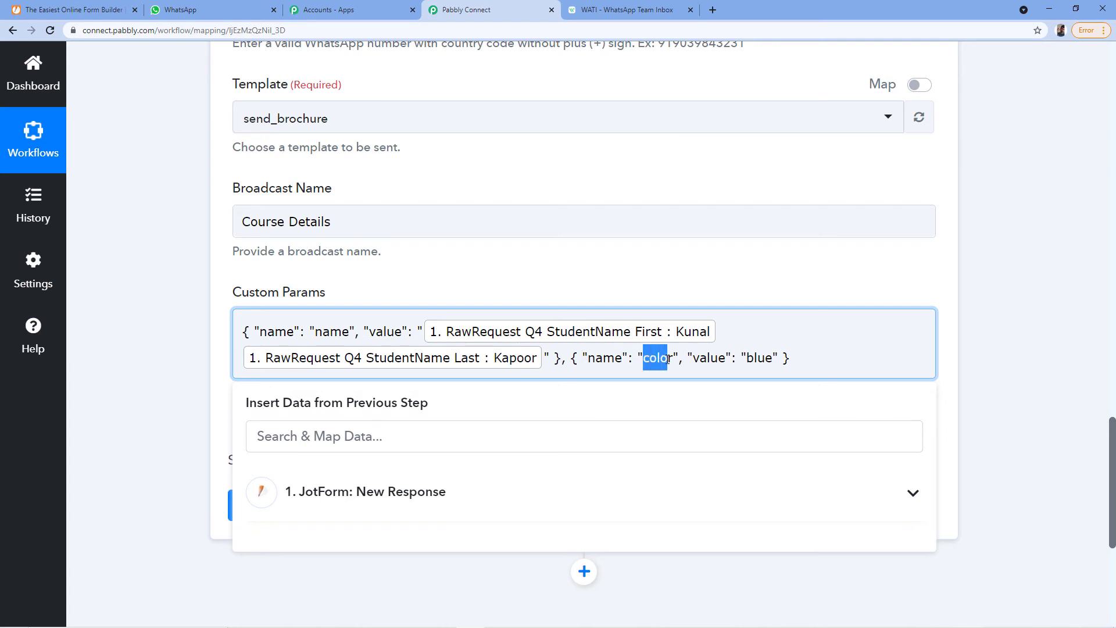
key("BackSpace")
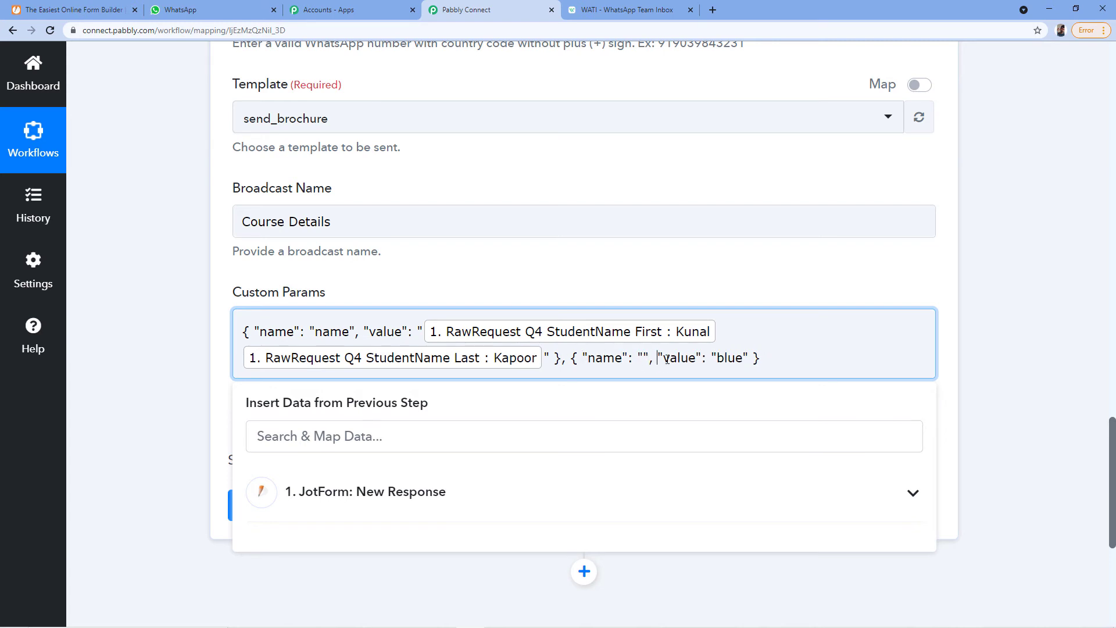
key("shift+Right")
key("shift+Right")
key("shift+Right")
key("shift+Right")
key("BackSpace")
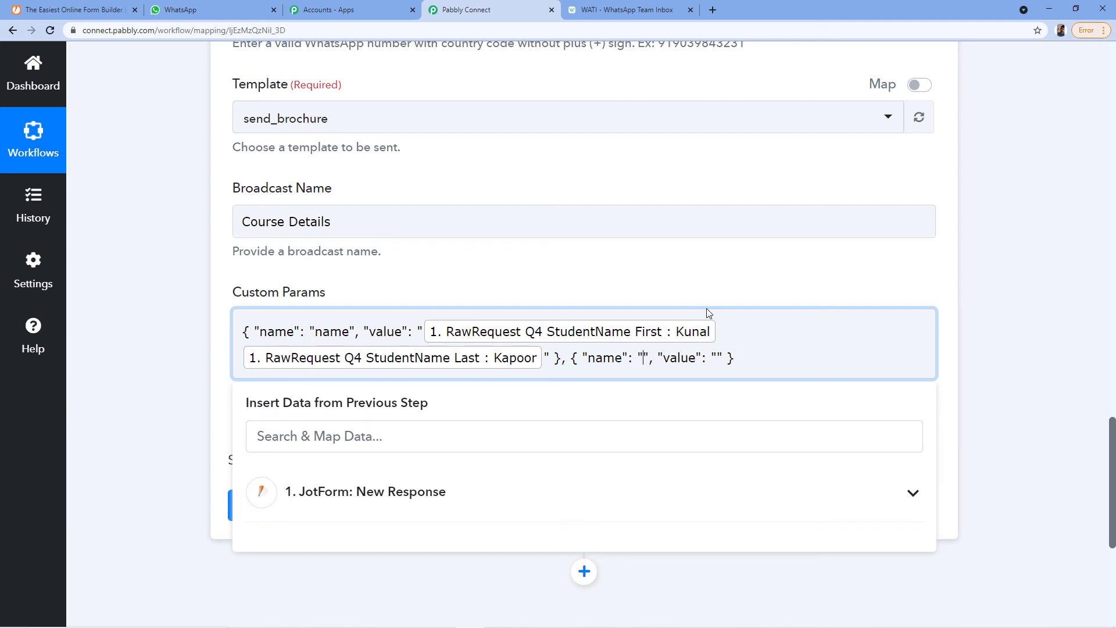
Set the second Custom Params object's name to school_name, matching the placeholder in WATI's template body.
key("ctrl+Tab")
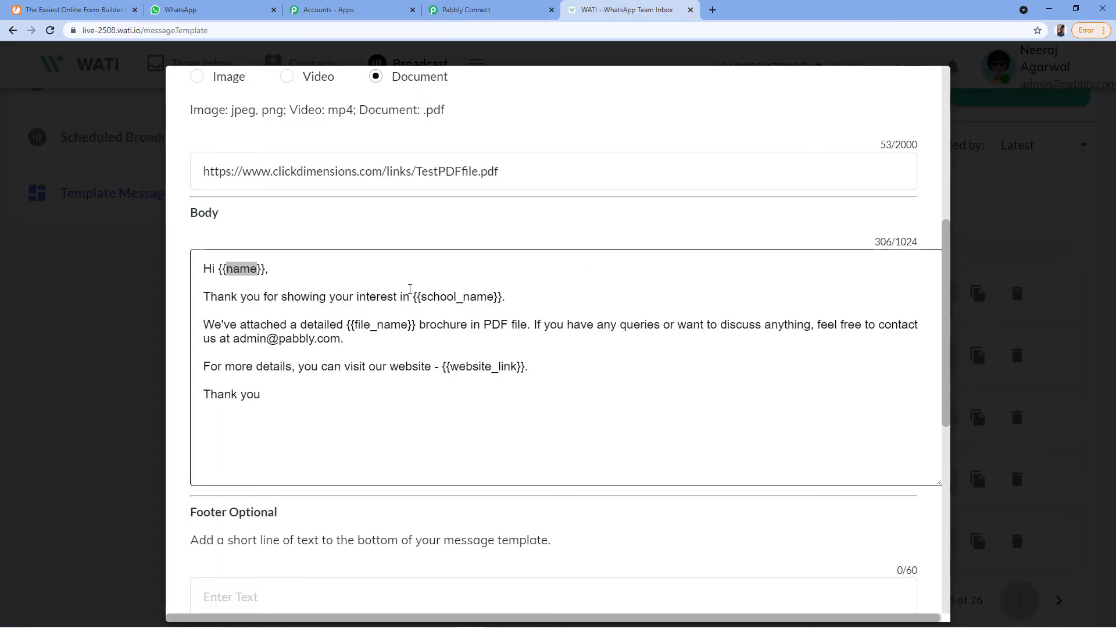
key("ctrl+shift+Tab")
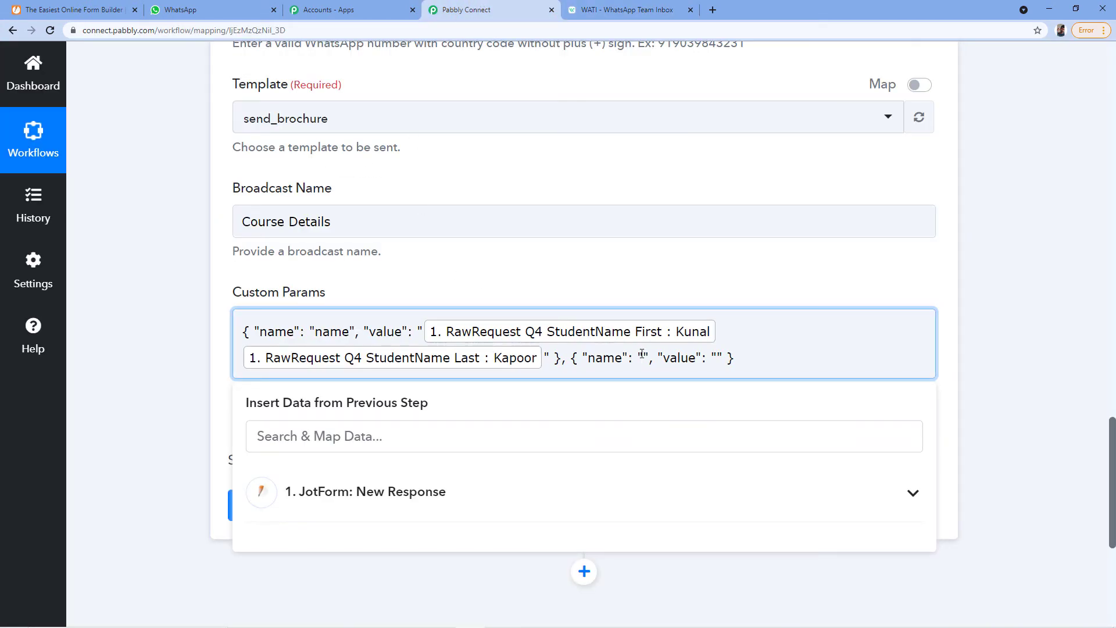
type("scgh")
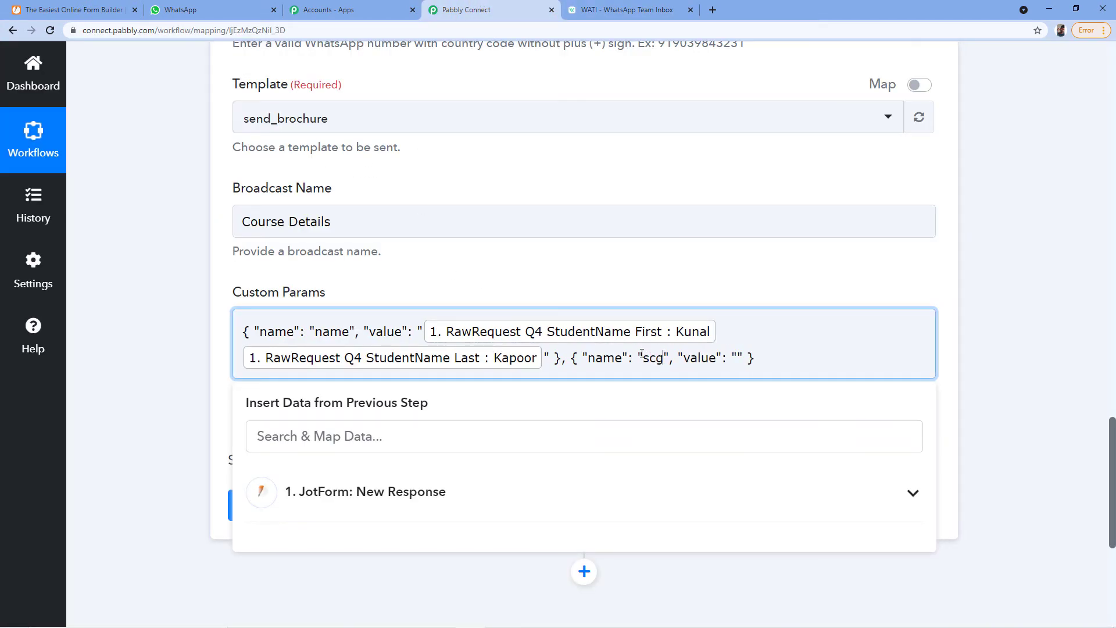
key("BackSpace")
key("BackSpace")
type("hool_")
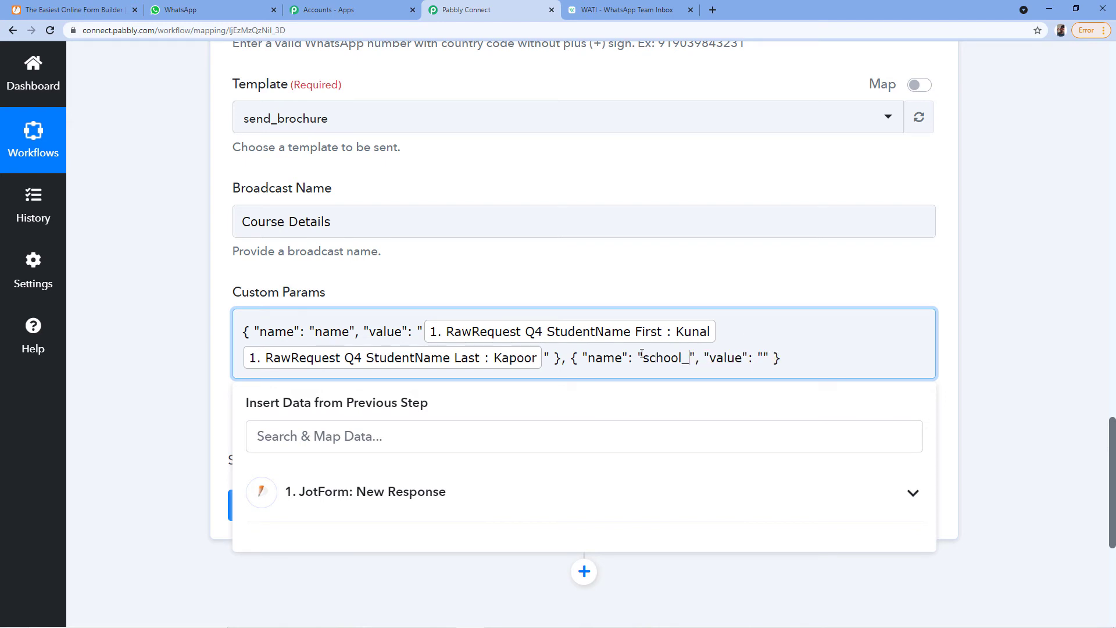
type("name")
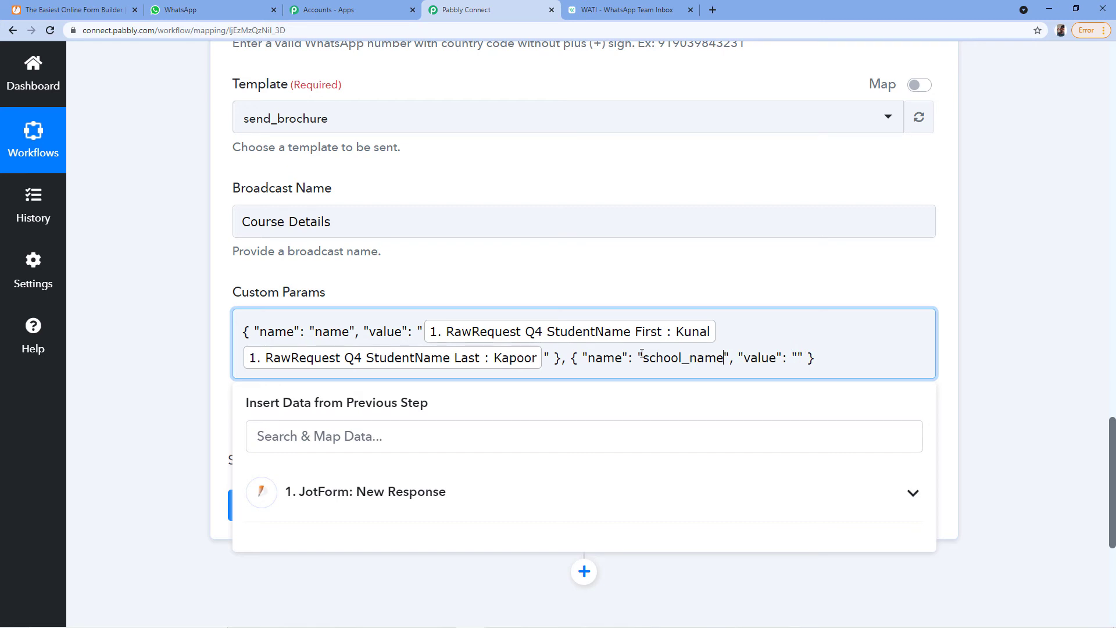
Set the school_name parameter's value to Success Coaching Classes and compare it with the sentence in WATI's template body.
left_click(602, 10)
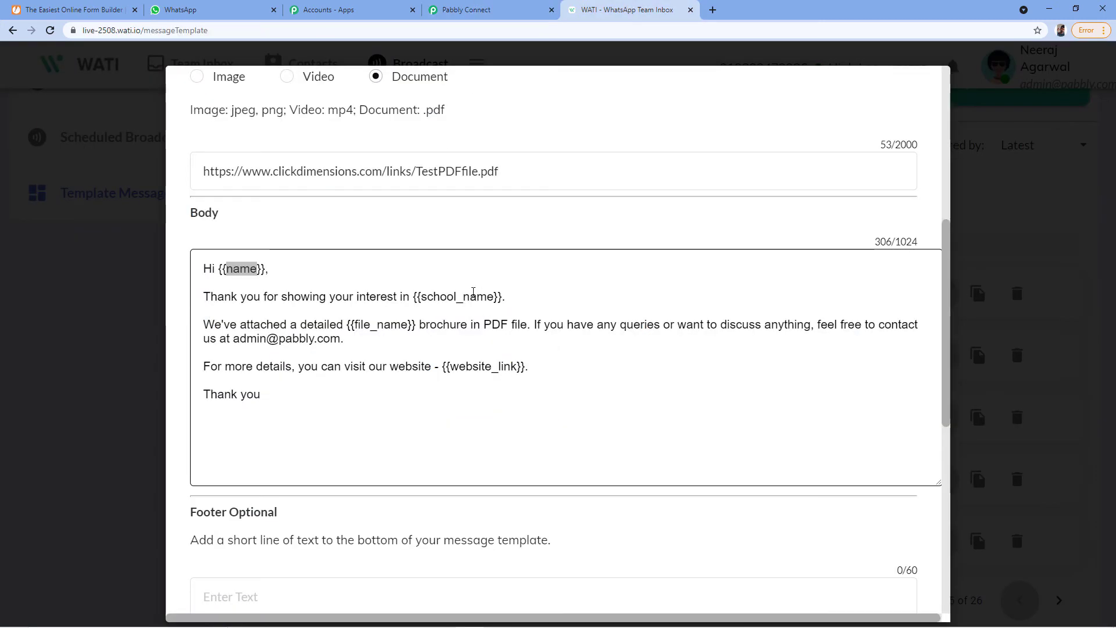
left_click(465, 9)
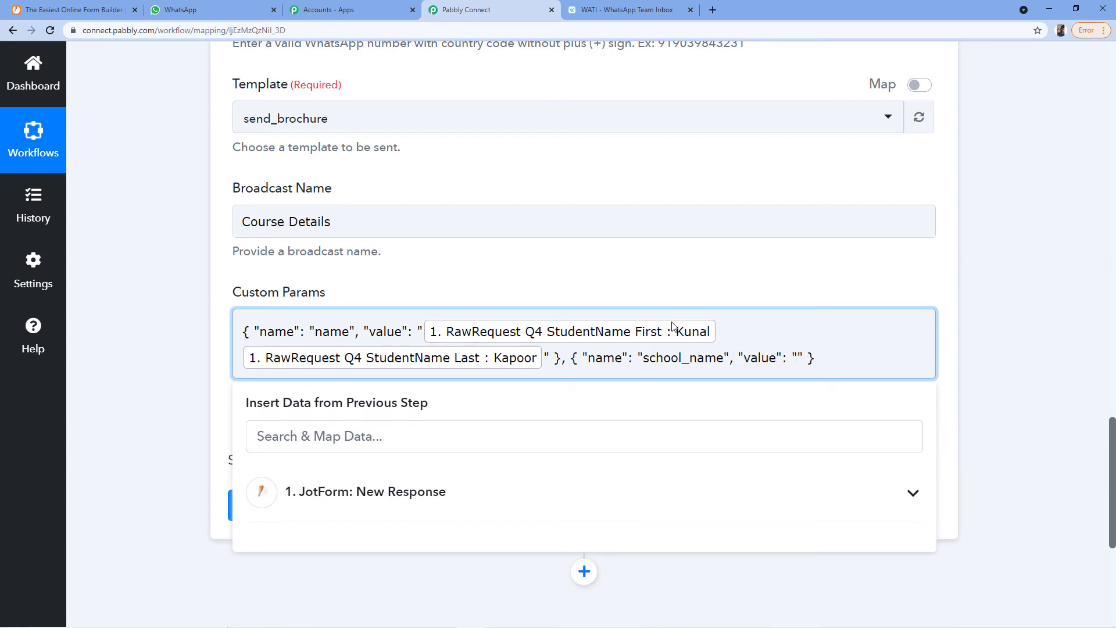
type("Success coa")
key("BackSpace")
key("BackSpace")
key("BackSpace")
type("Coac")
type("hing Cla")
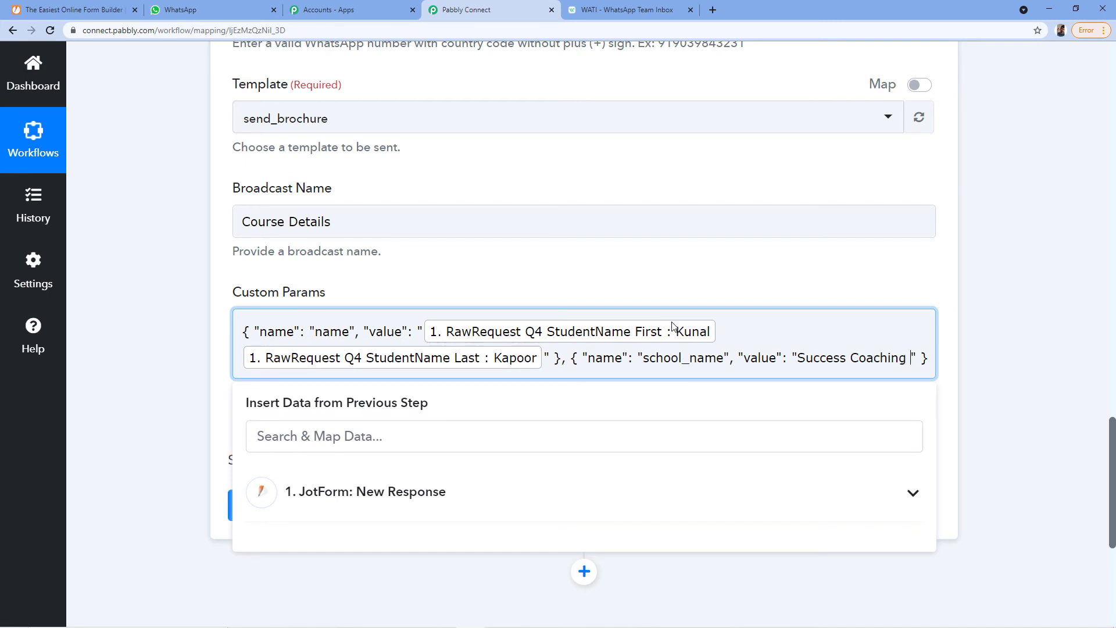
type("sses")
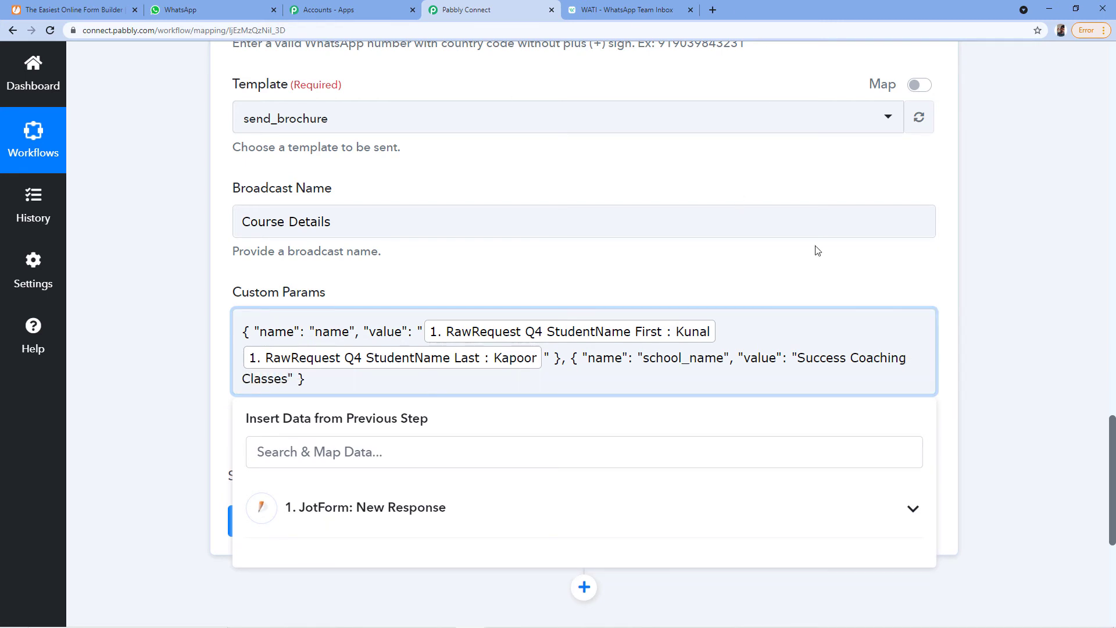
left_click(676, 8)
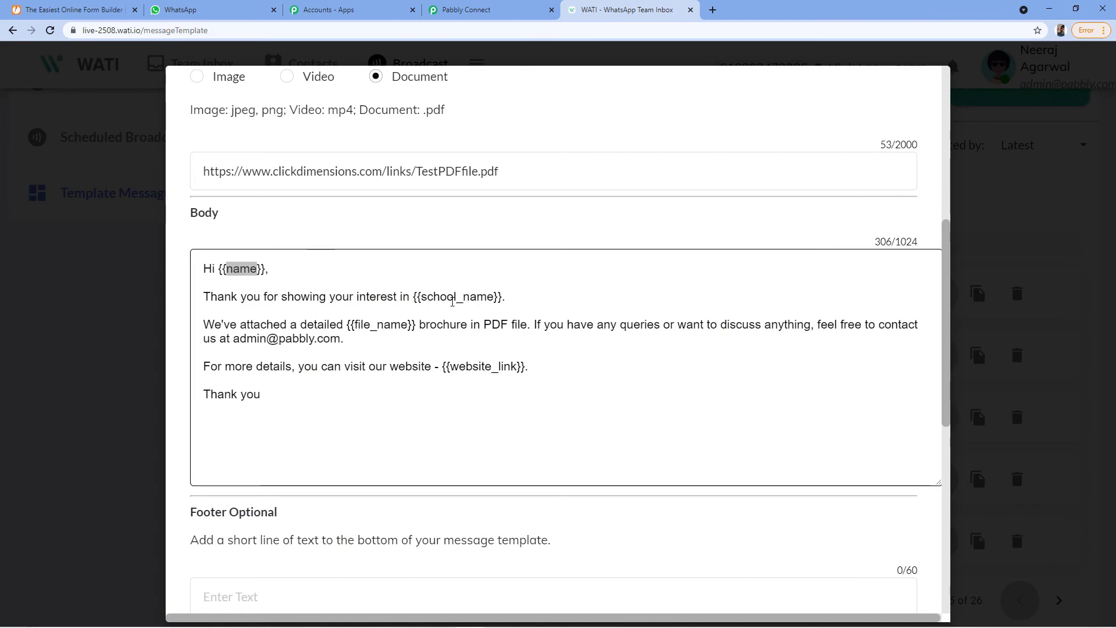
left_click(488, 9)
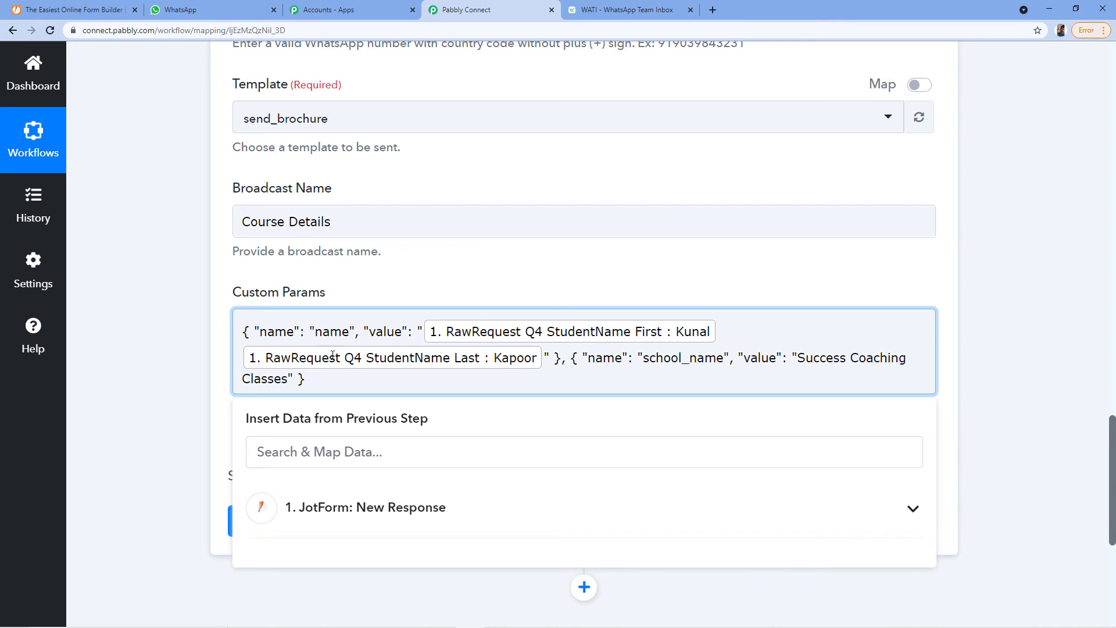
Append a comma and a third example object to Custom Params, clearing its contents to { "name": "", "value": "" }.
left_click(603, 8)
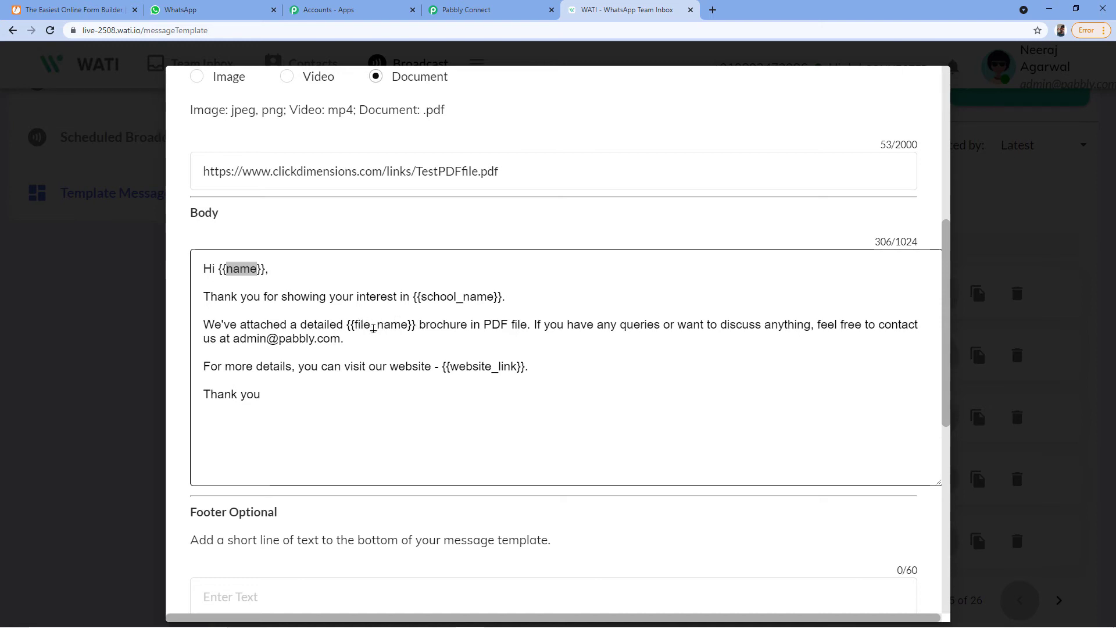
left_click(466, 9)
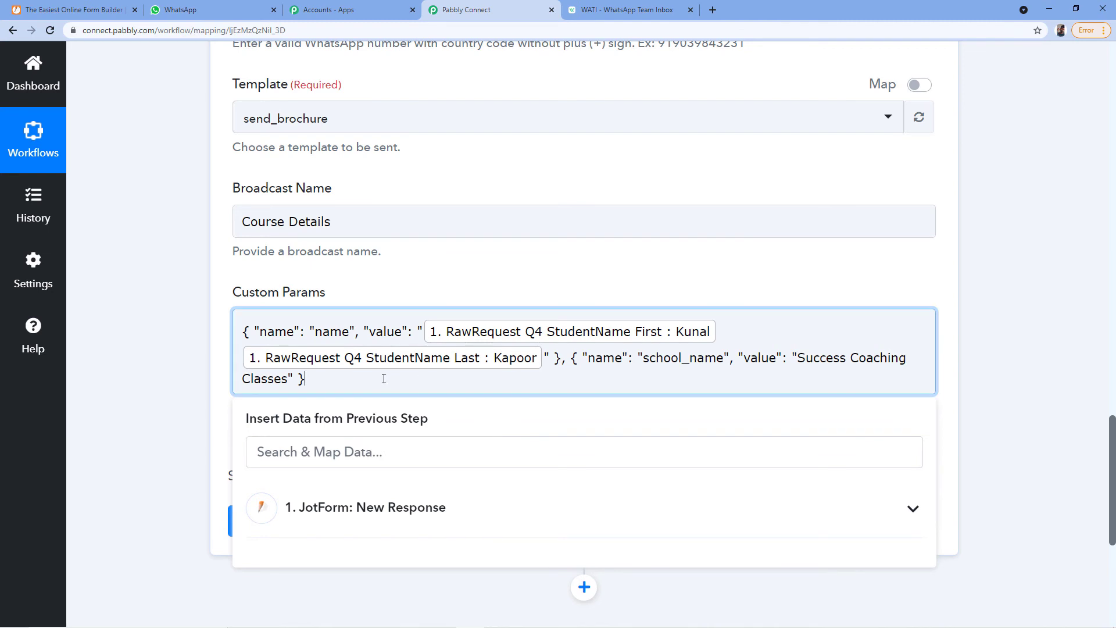
type(",")
type("{ \"name\": \"color\", \"value\": \"blue\" }")
double_click(403, 381)
key("BackSpace")
double_click(472, 379)
key("BackSpace")
Name the third parameter file_name as in WATI's template body and set its value to Course Details.
left_click(599, 9)
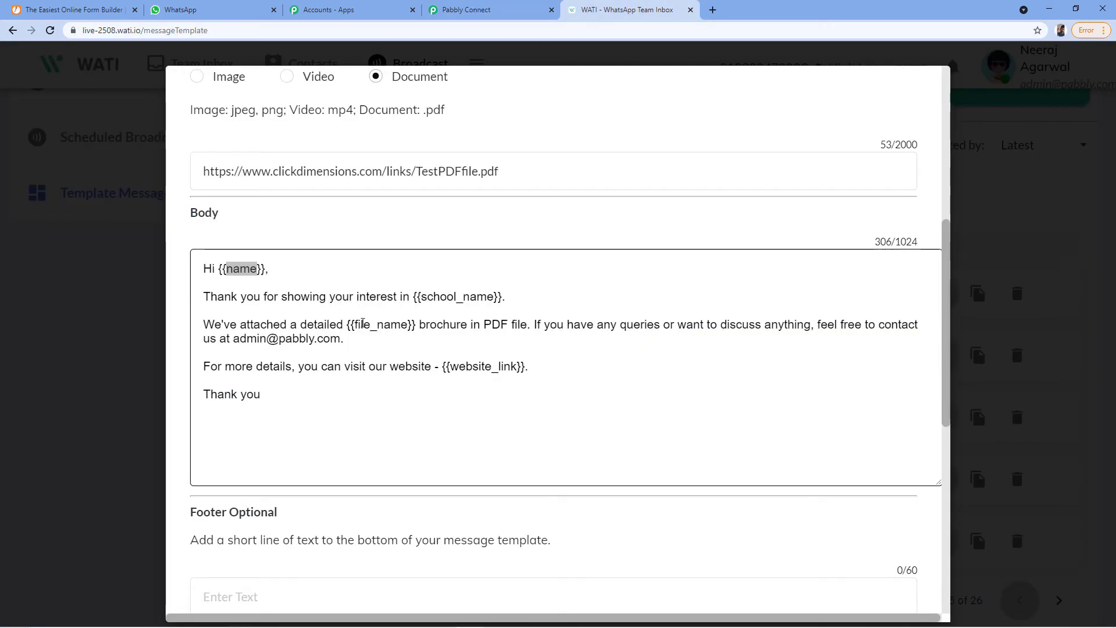
left_click_drag(353, 325, 410, 324)
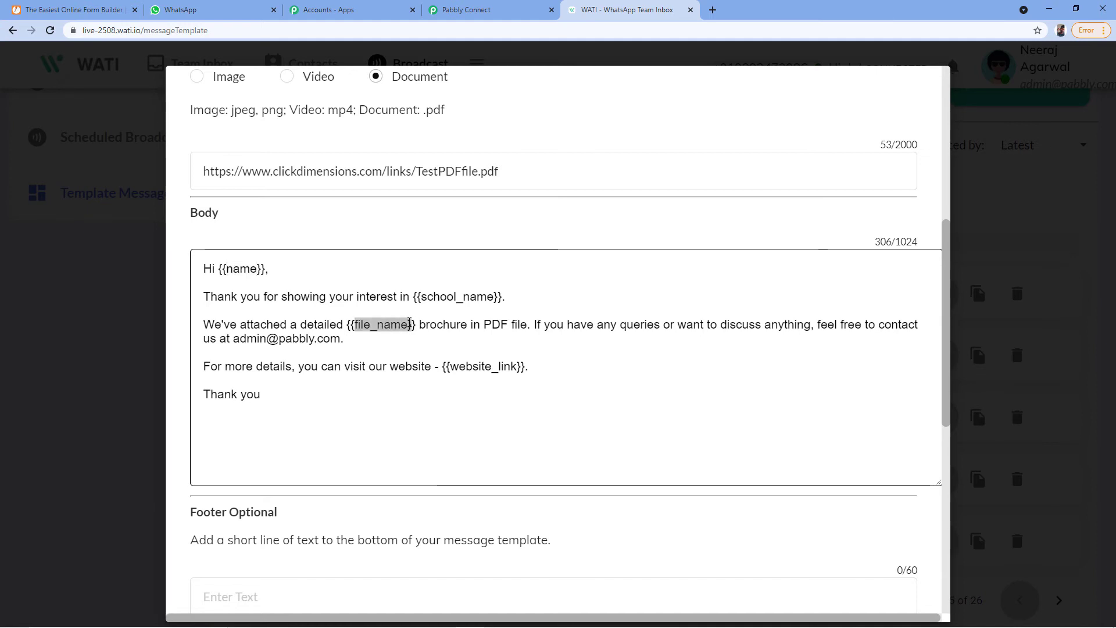
left_click(459, 10)
left_click(390, 379)
type("file_name\", \"value\":")
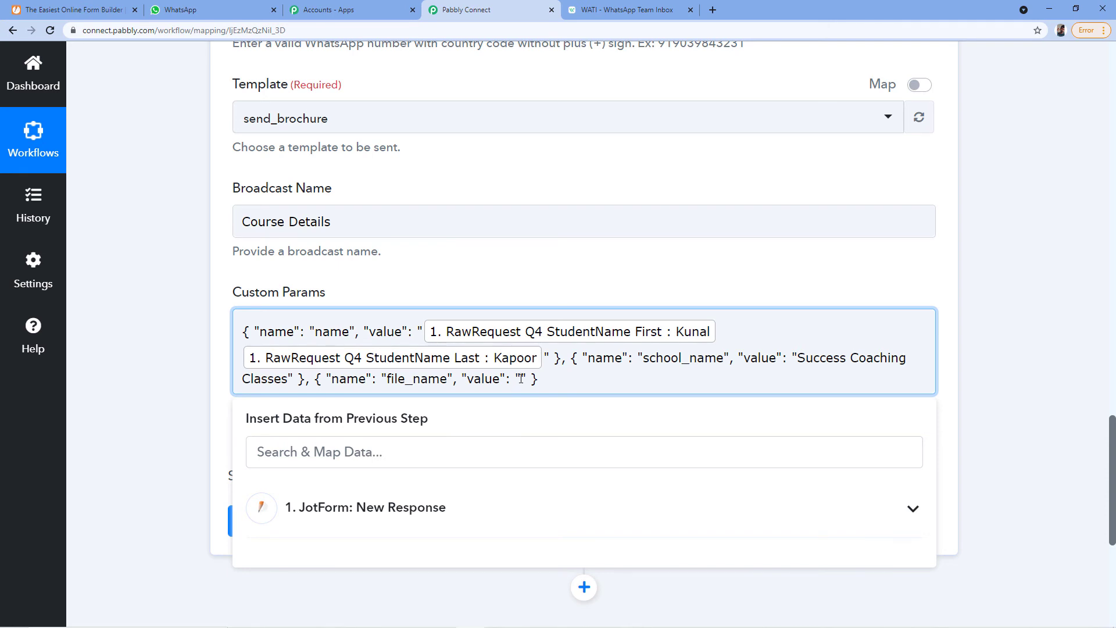
type("Course Details")
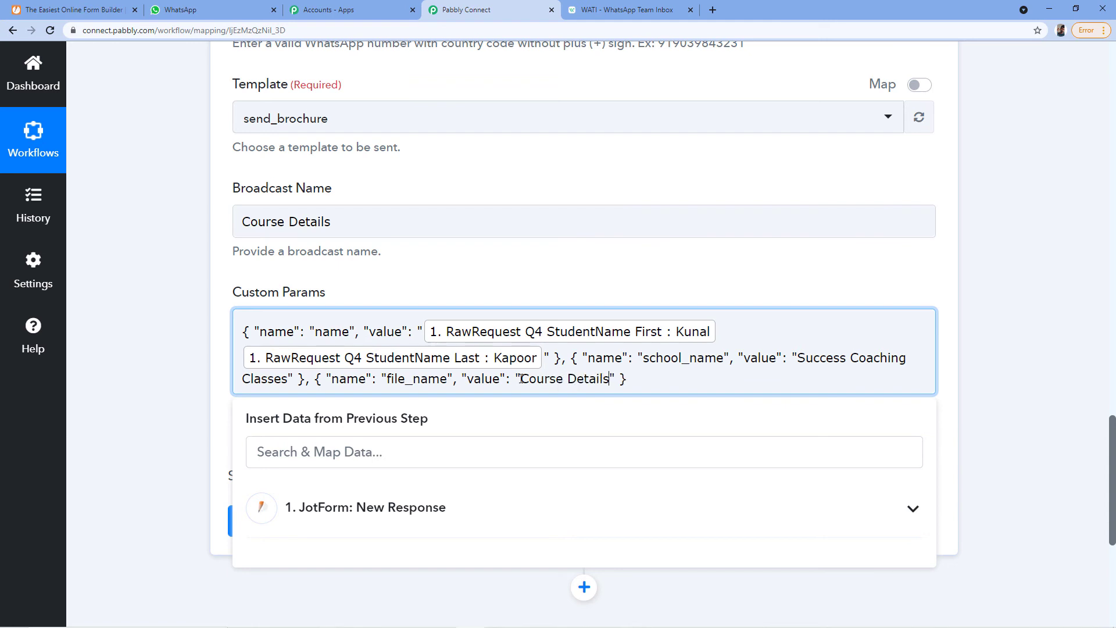
Compare the file_name placeholder's wording in WATI's template body with the parameter and shorten its value to Course.
left_click(617, 8)
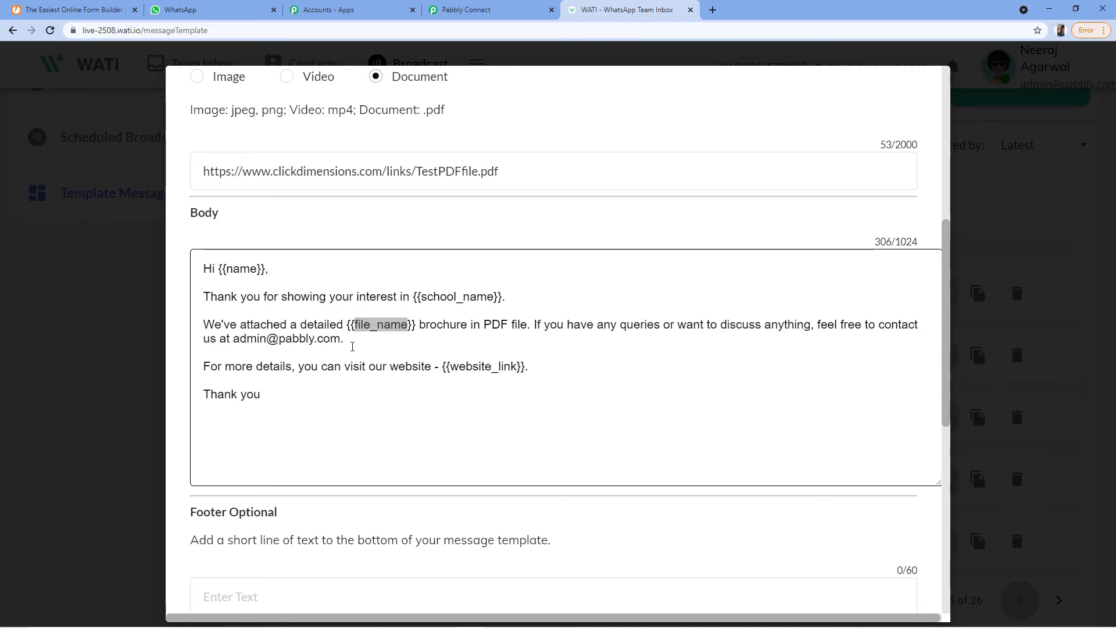
left_click(360, 328)
left_click_drag(355, 324, 407, 314)
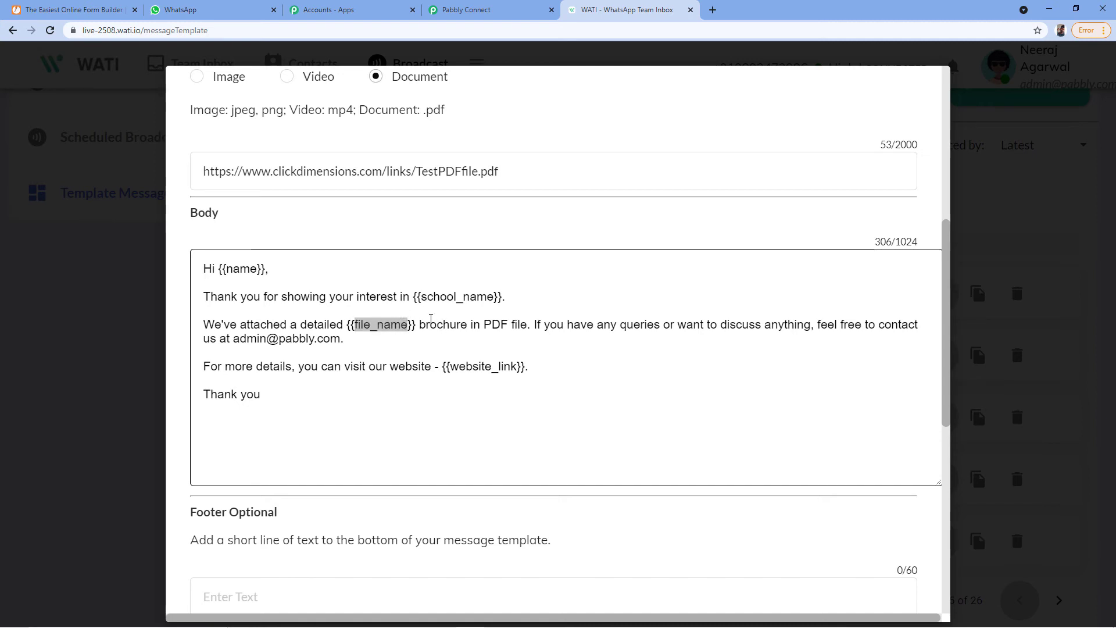
left_click(488, 10)
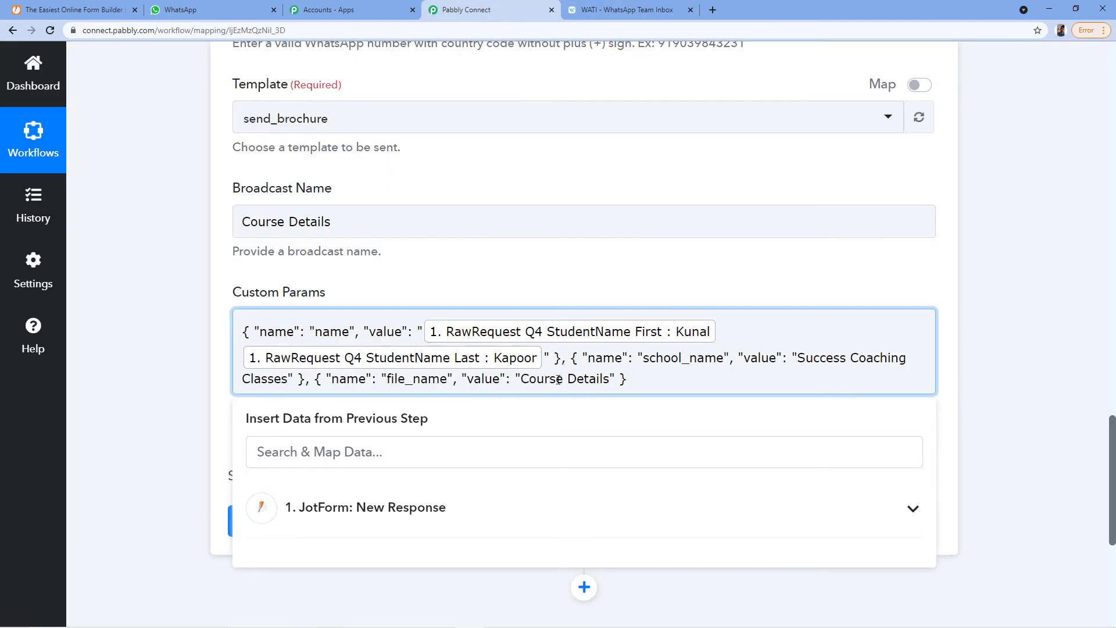
left_click(598, 9)
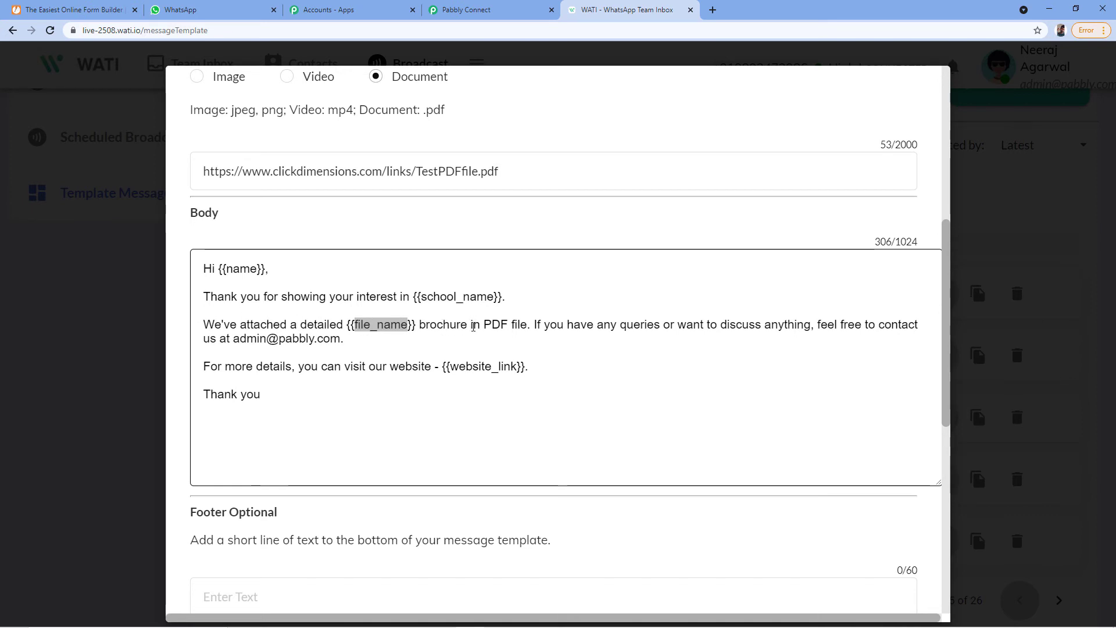
left_click(489, 10)
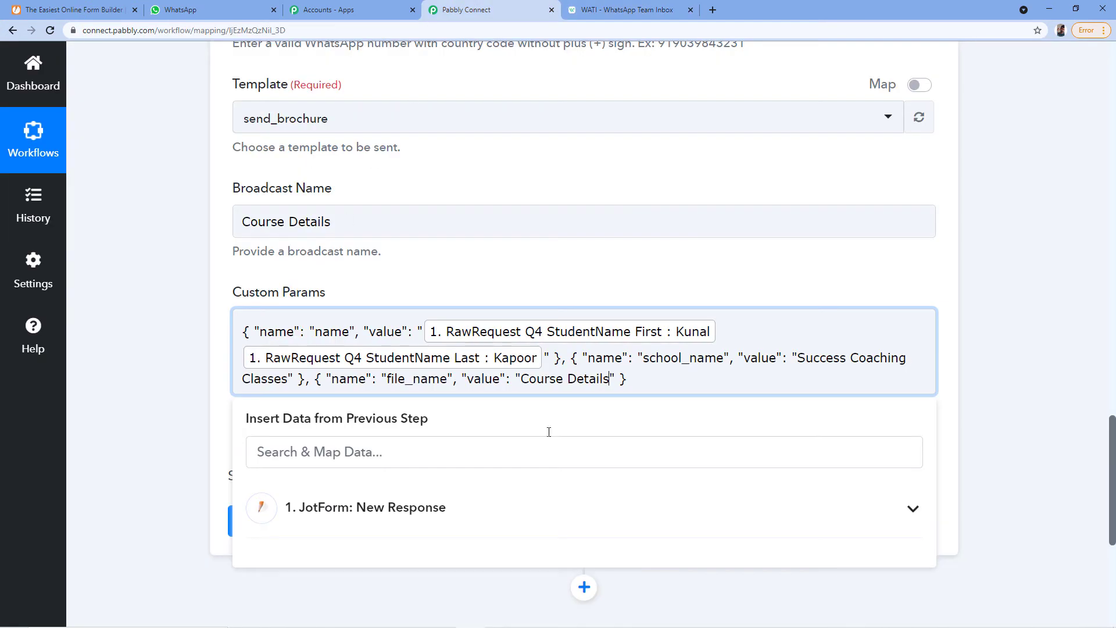
key("BackSpace")
key("BackSpace")
key("BackSpace")
key("BackSpace")
key("BackSpace")
key("BackSpace")
key("BackSpace")
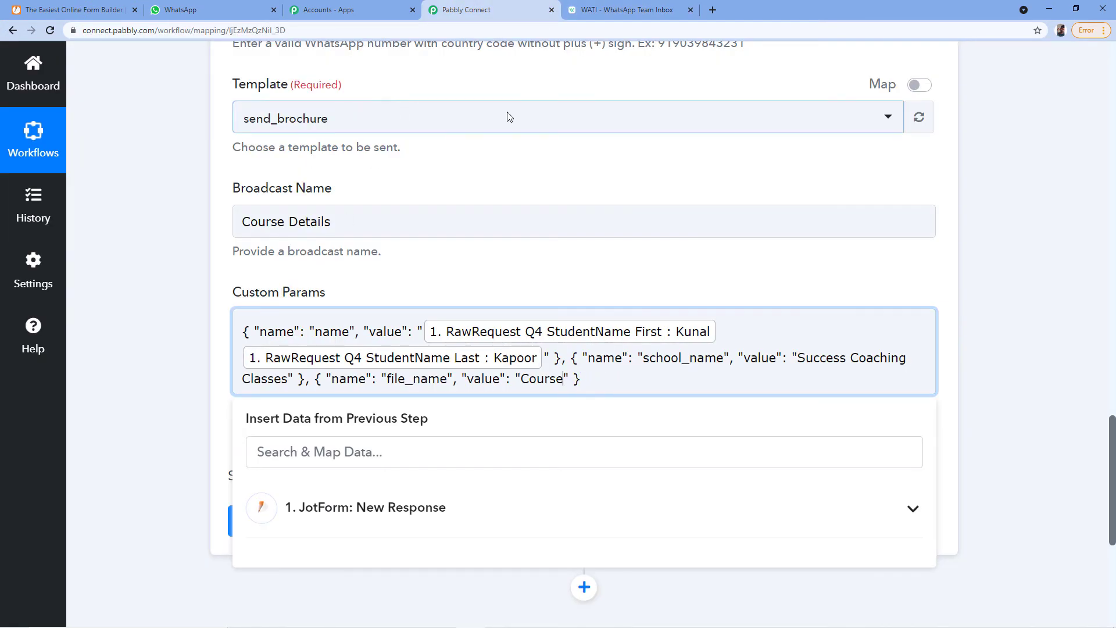
Check WATI's template body for the remaining placeholder and append a fourth Custom Params object with empty name and value.
left_click(621, 10)
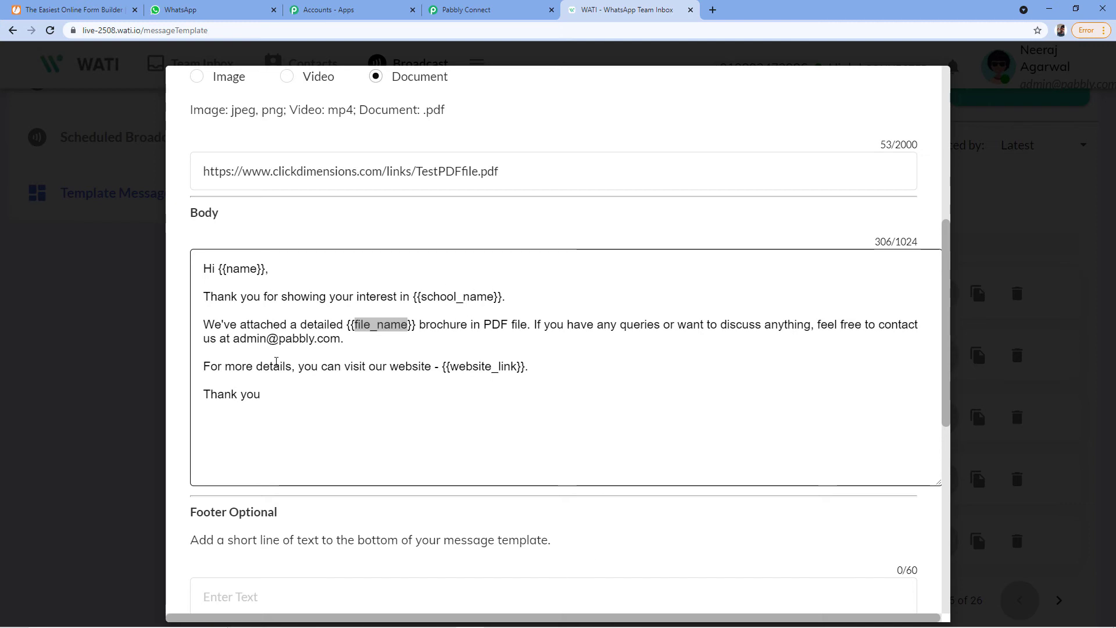
left_click(372, 346)
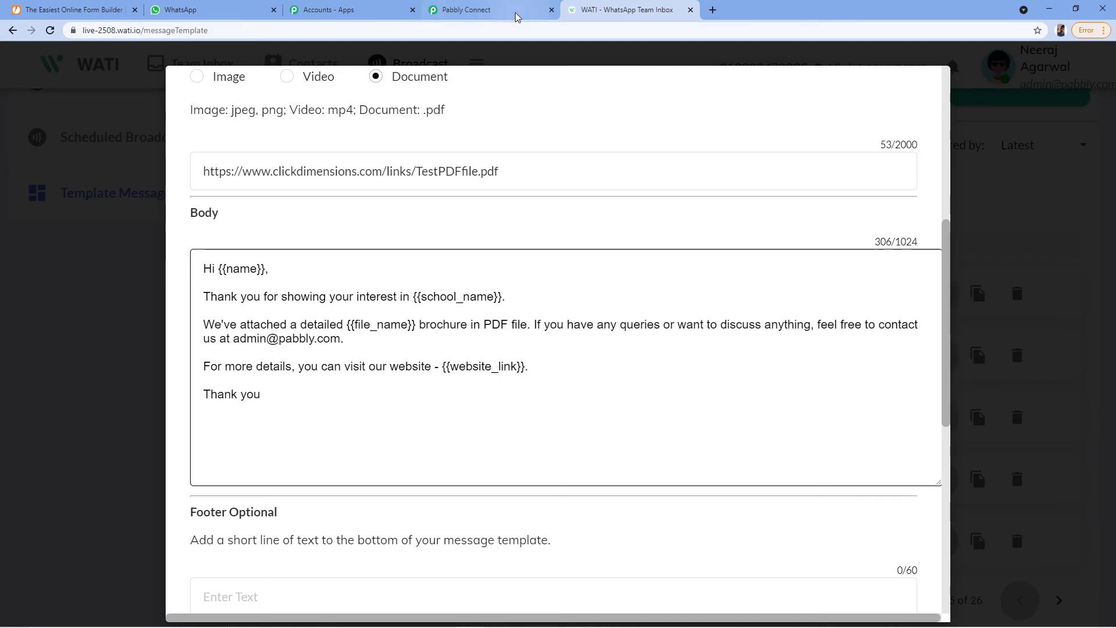
left_click(494, 10)
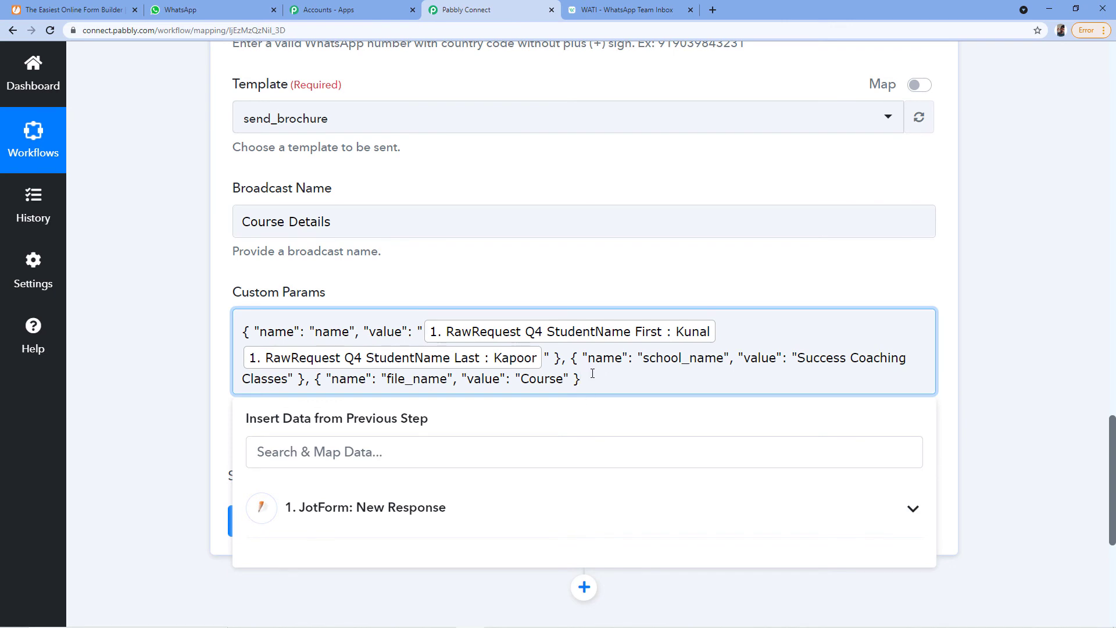
type(",")
type("{ \"name\": \"color\", \"value\": \"blue\" }")
double_click(683, 380)
key("BackSpace")
double_click(748, 378)
key("BackSpace")
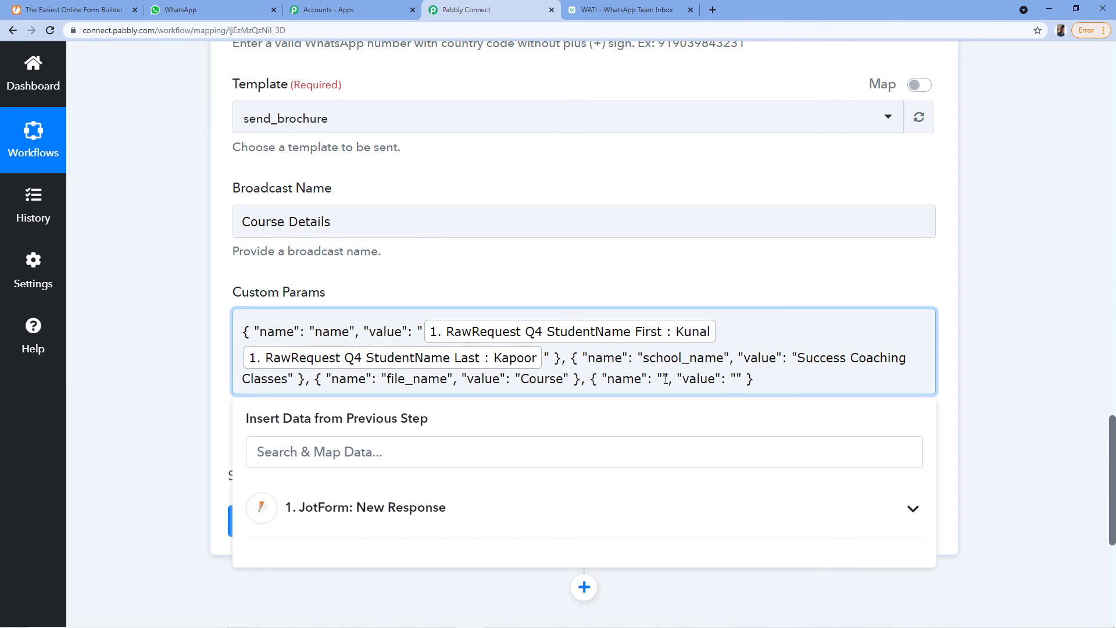
Set the fourth parameter's name to website_link, matching the placeholder in WATI's template body.
left_click(627, 9)
left_click_drag(451, 366, 515, 368)
left_click(488, 9)
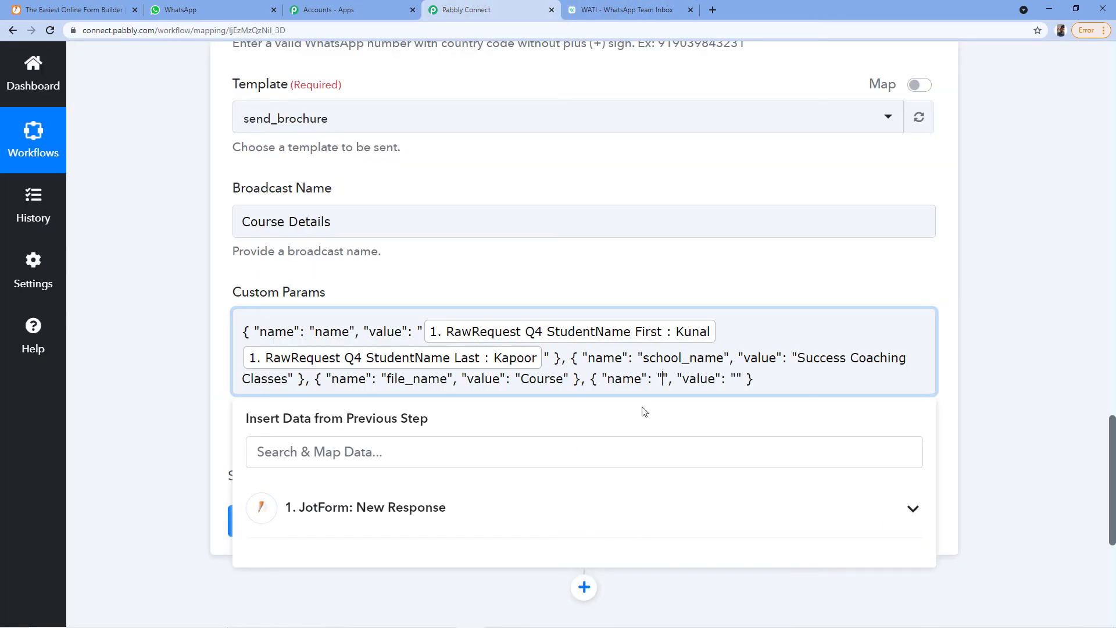
type("websit")
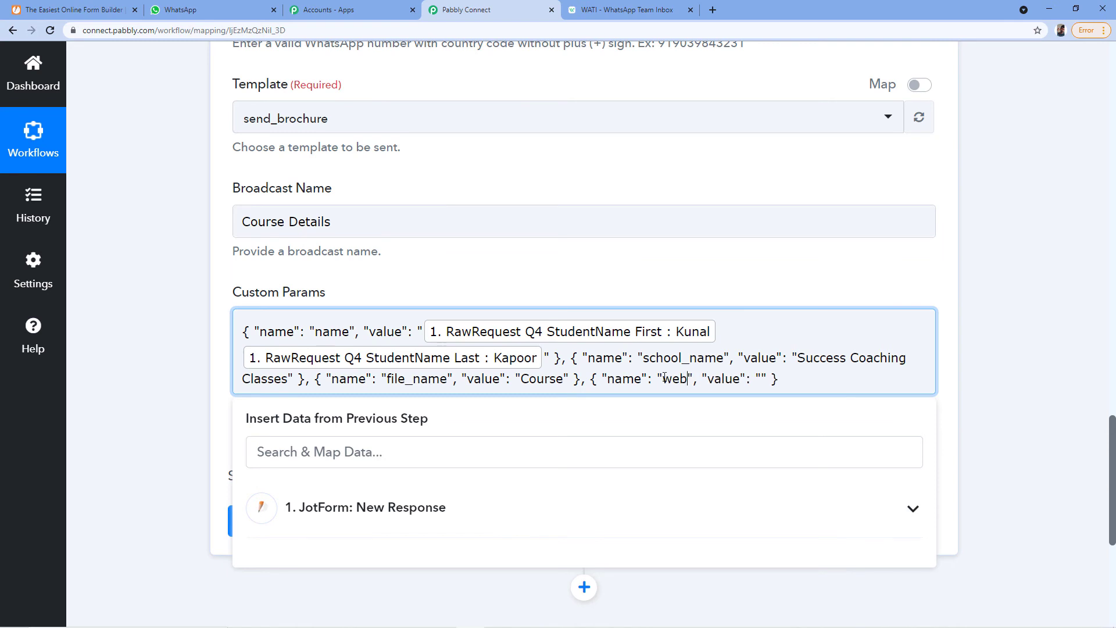
type("e_link")
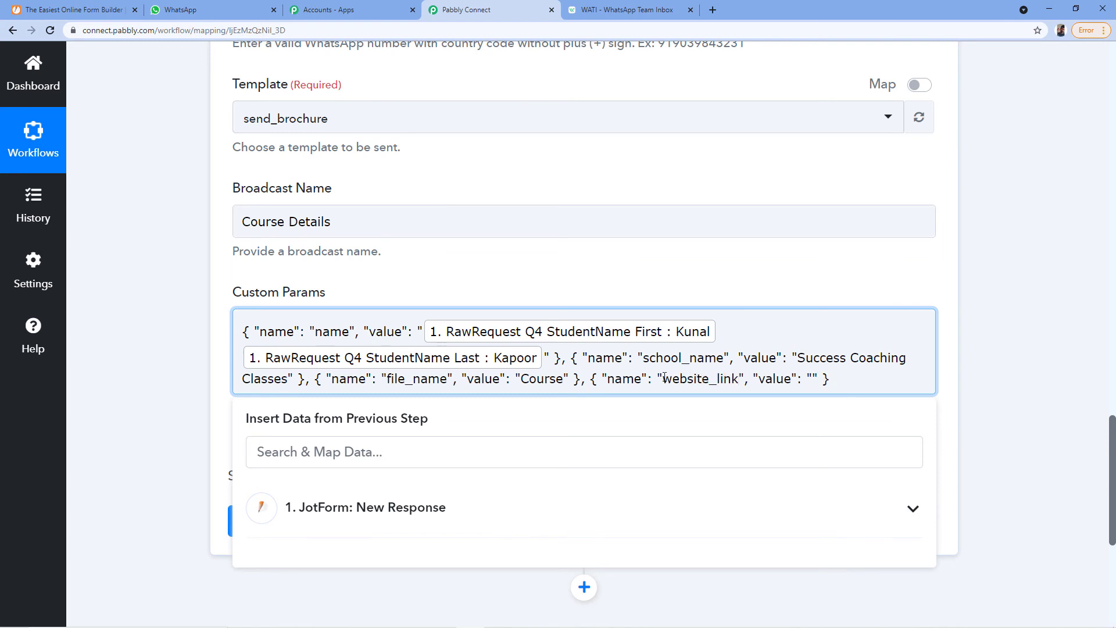
left_click(812, 377)
type("www.demo,com")
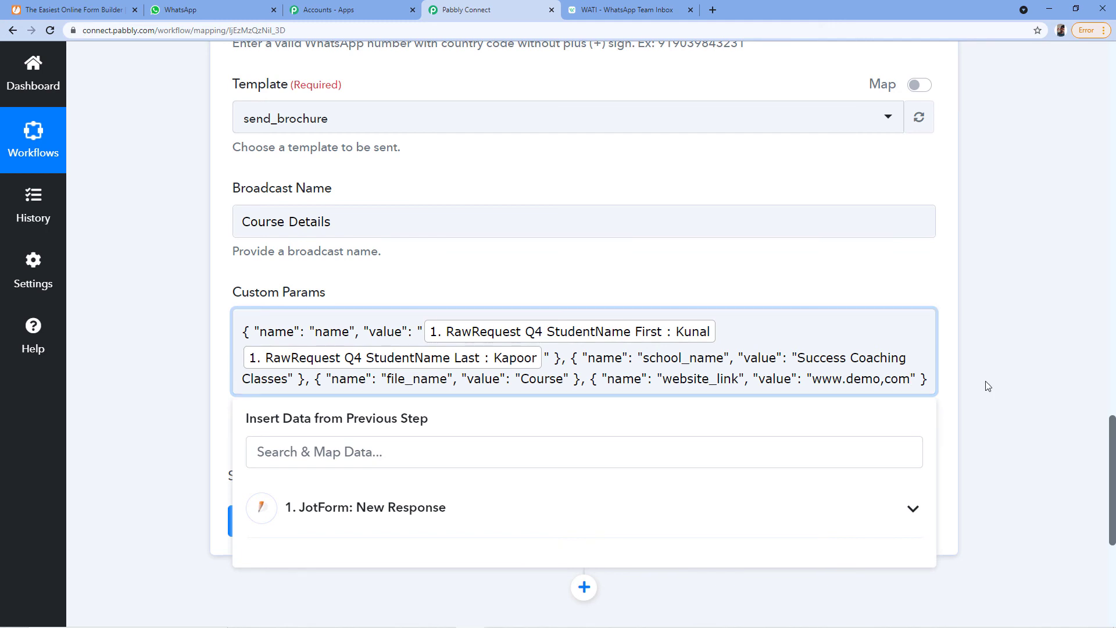
left_click_drag(879, 381, 887, 384)
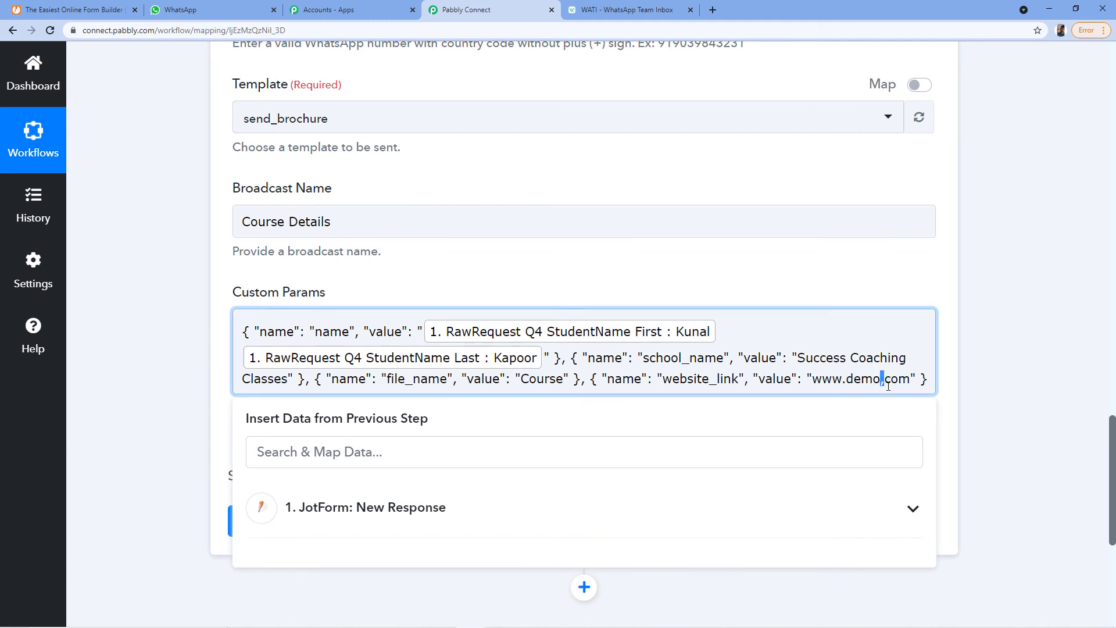
type(".")
left_click(754, 291)
Check WATI's template placeholders against the completed Custom Params, and save the Pabbly Connect action and send a test request.
left_click(622, 5)
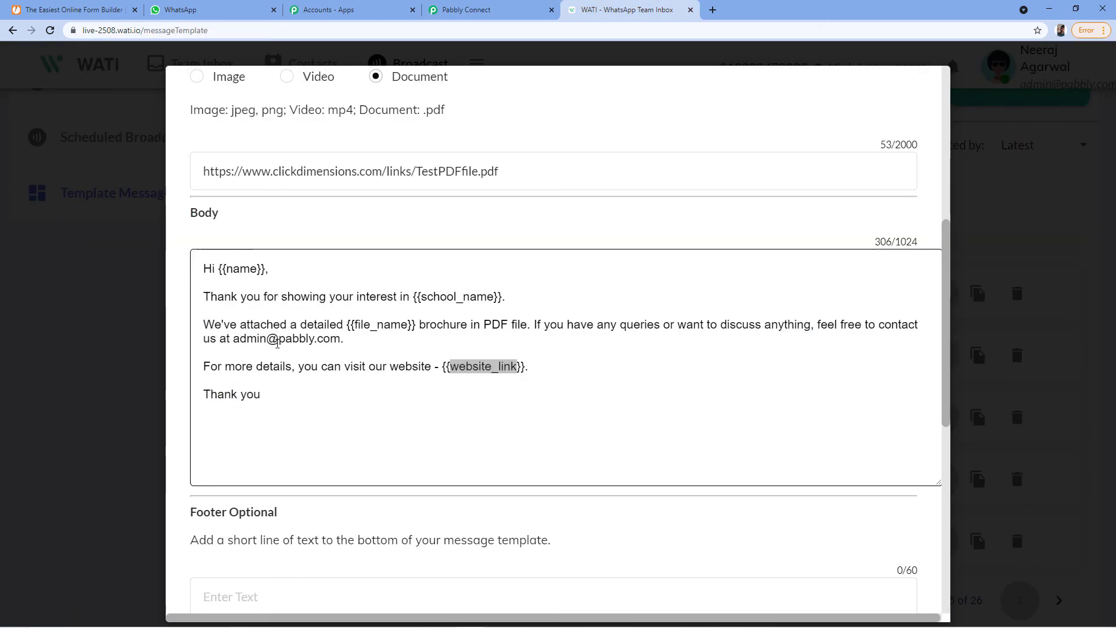
left_click(238, 271)
left_click(491, 12)
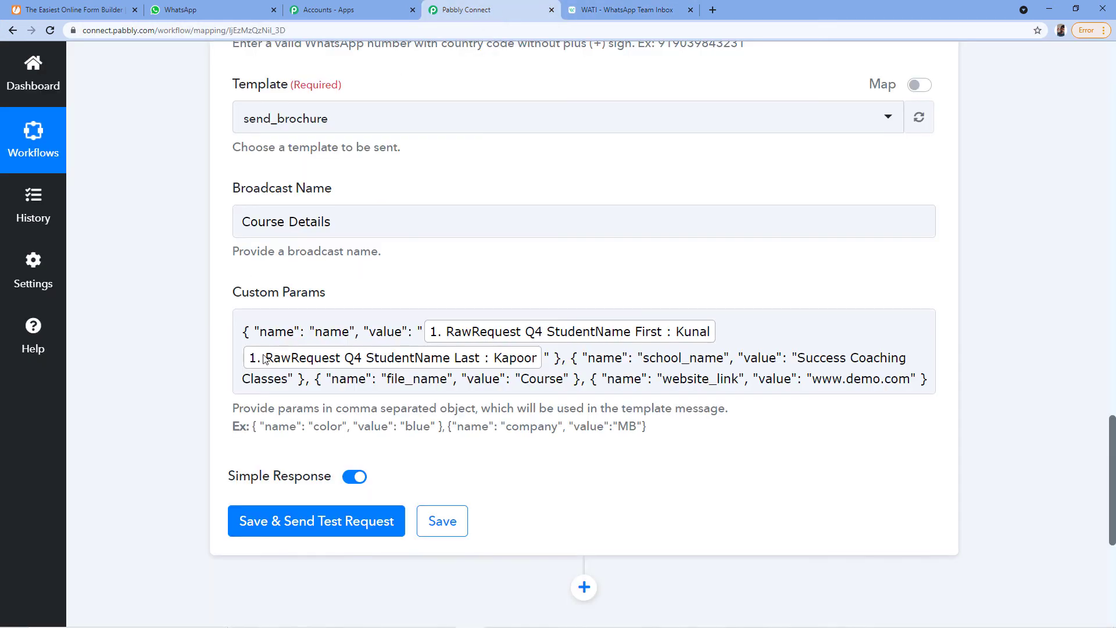
left_click(321, 531)
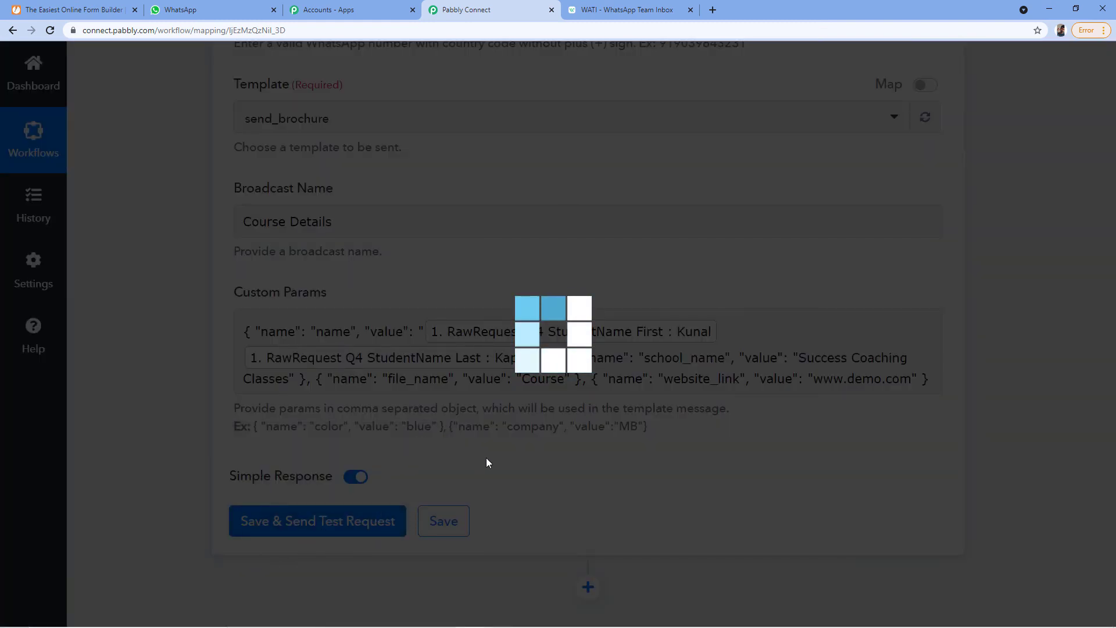
Review the WATI test response in Pabbly Connect and compare its returned parameters with the Custom Params.
scroll(578, 478, "down", 3)
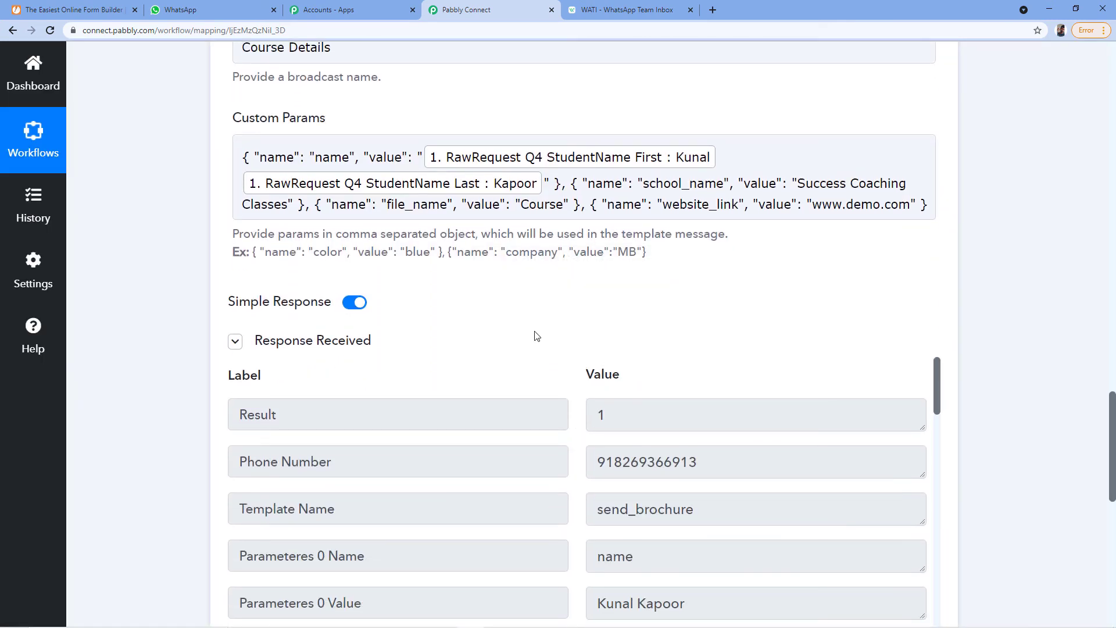
scroll(556, 337, "down", 1)
scroll(636, 402, "up", 9)
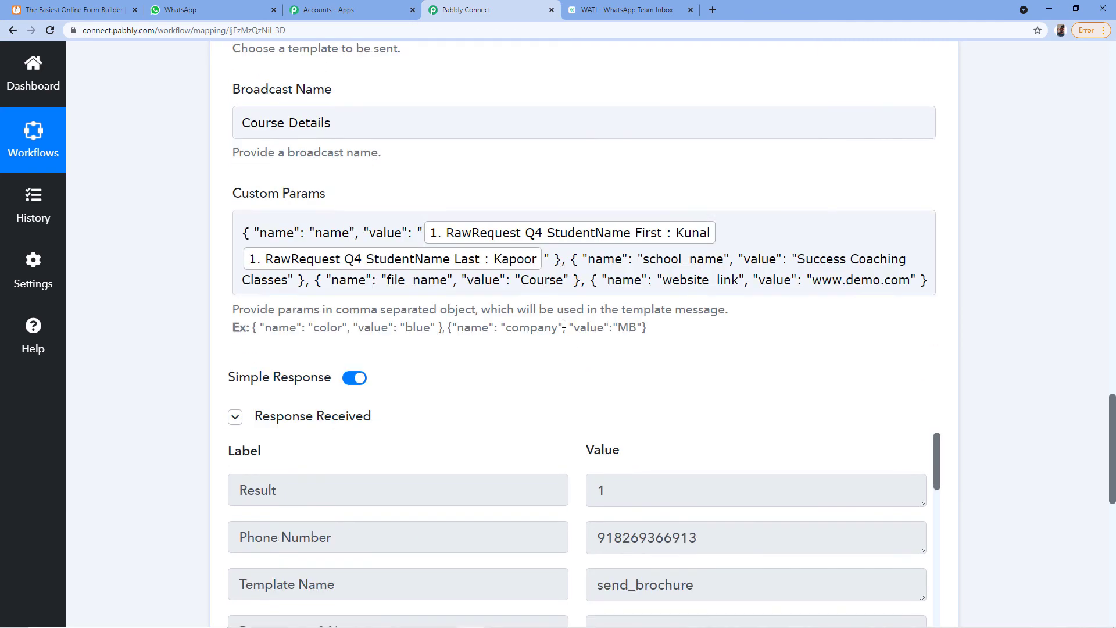
scroll(454, 309, "down", 10)
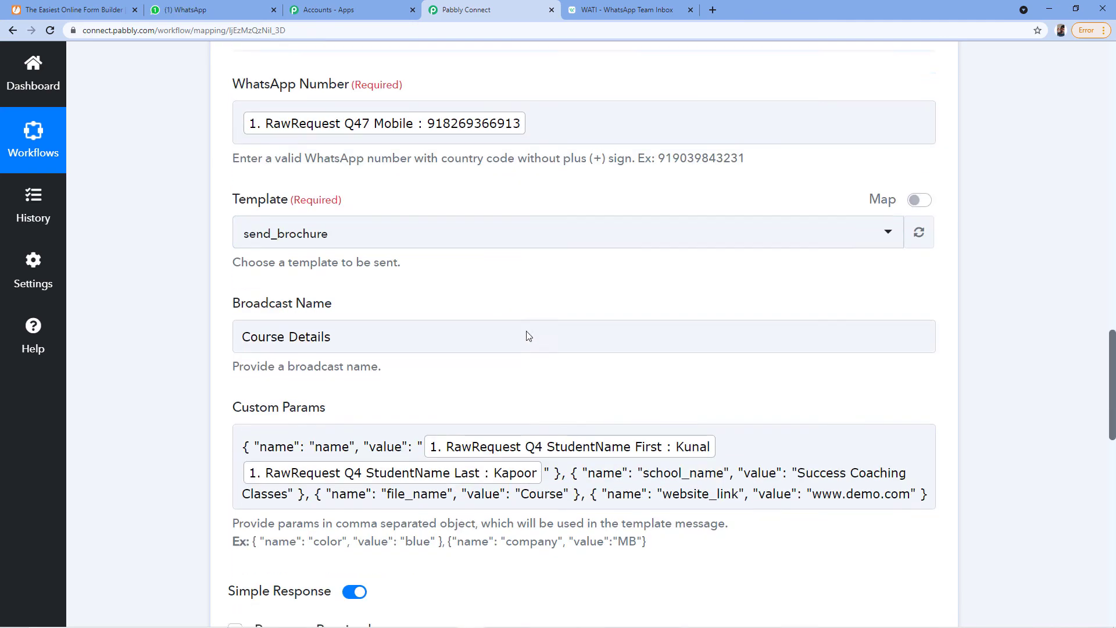
scroll(563, 357, "down", 2)
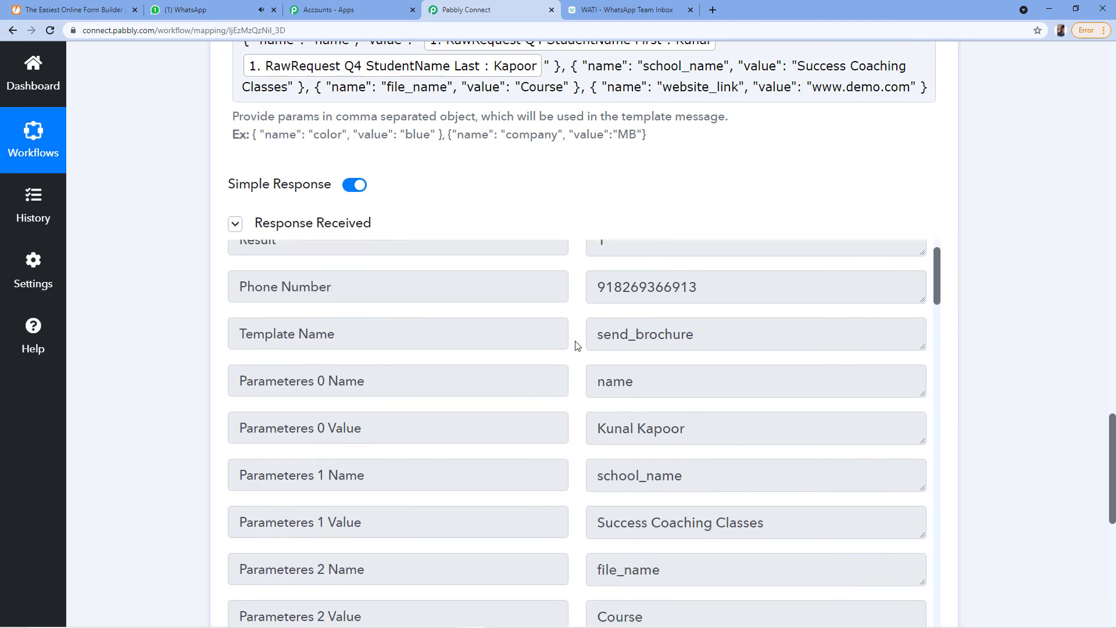
scroll(575, 322, "up", 2)
scroll(553, 223, "down", 1)
scroll(554, 222, "down", 2)
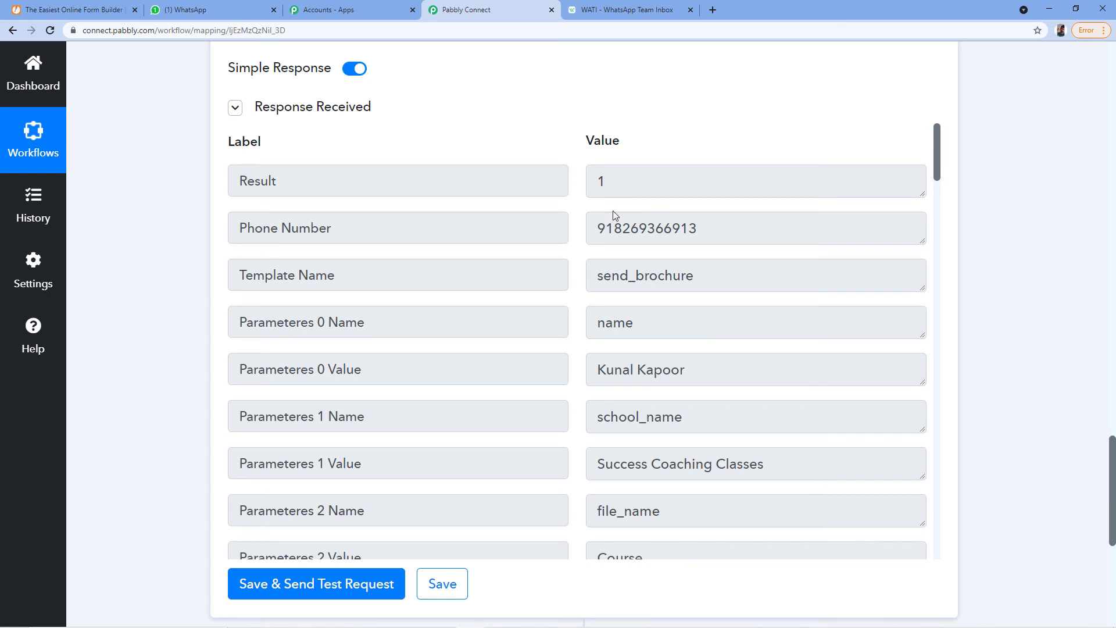
Compare the brochure message received in WhatsApp with WATI's template body and the JotForm submission page.
left_click(200, 9)
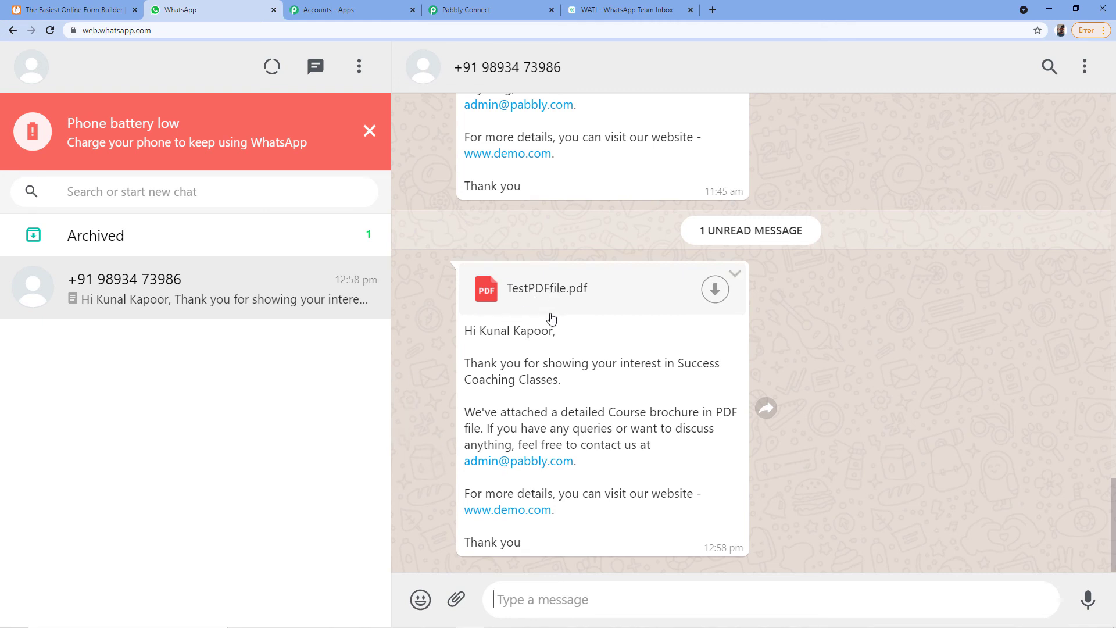
left_click(650, 10)
scroll(399, 233, "up", 1)
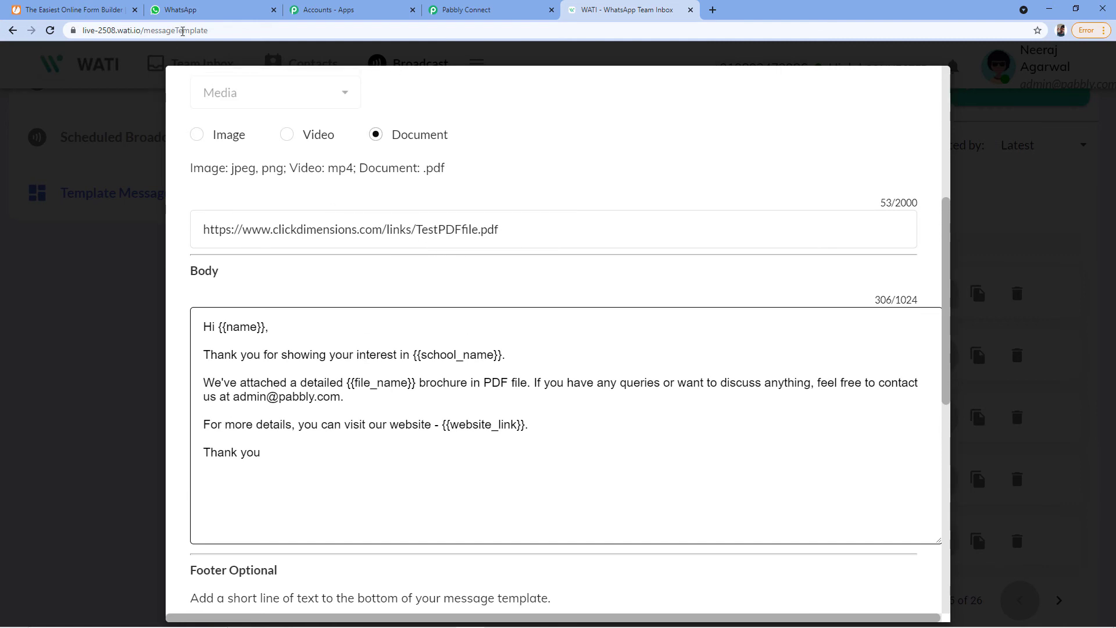
left_click(180, 9)
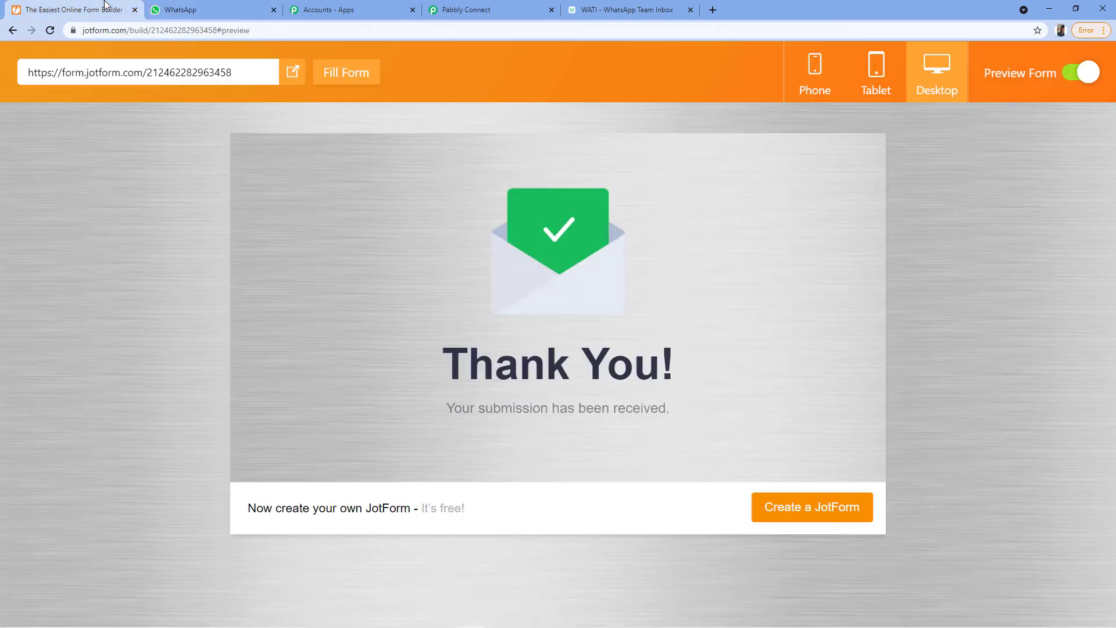
left_click(72, 9)
left_click(234, 12)
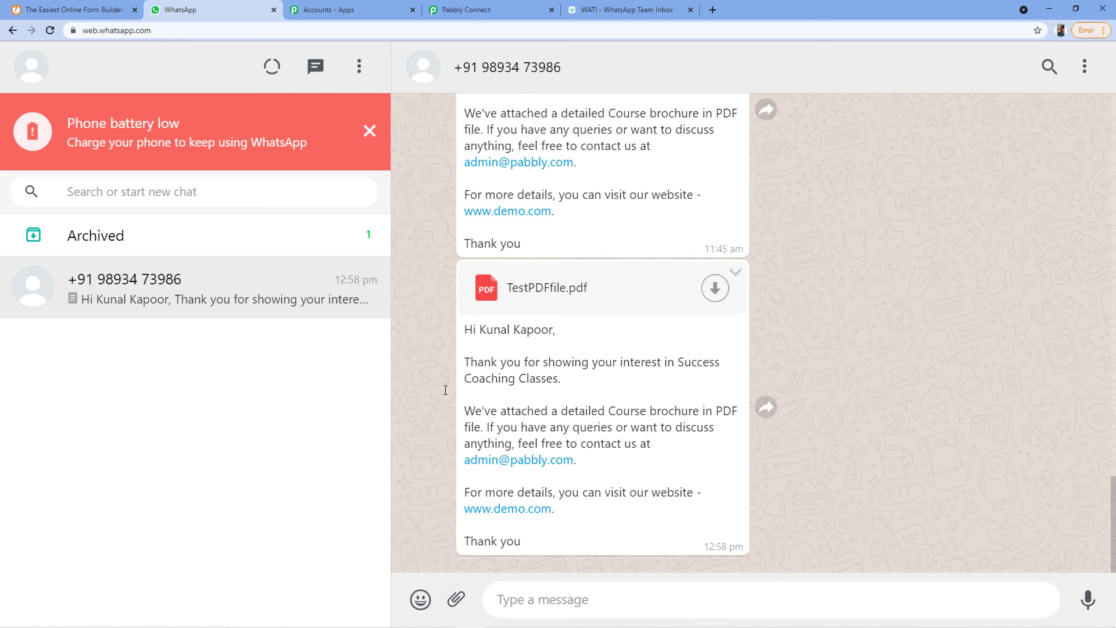
Switch to the JotForm preview, go back to the application form and reload it for a new test entry.
left_click(69, 9)
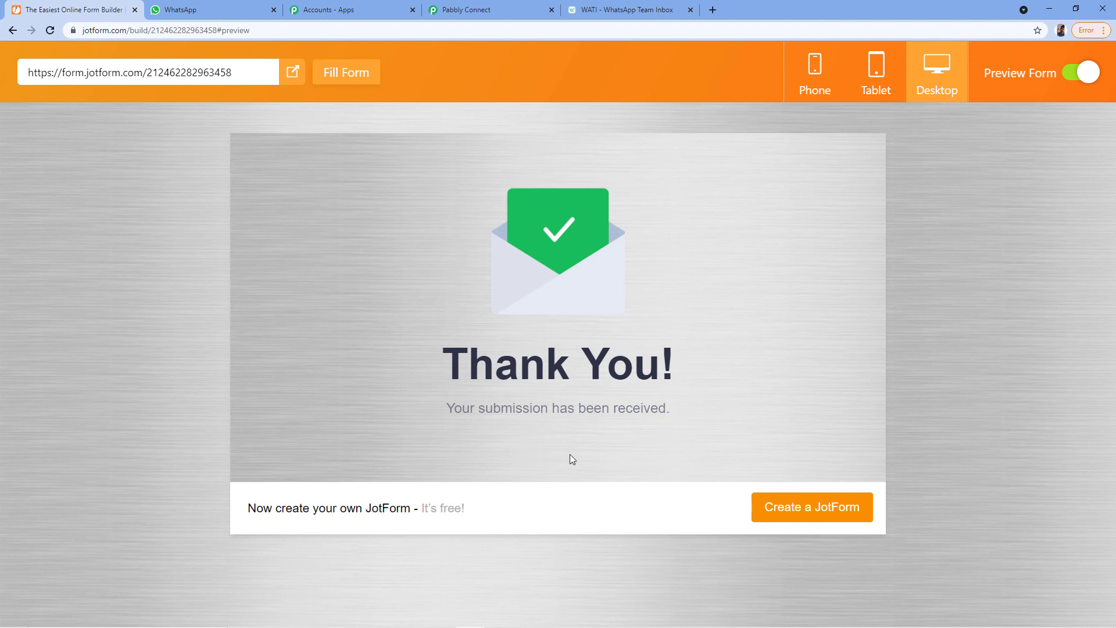
left_click(13, 30)
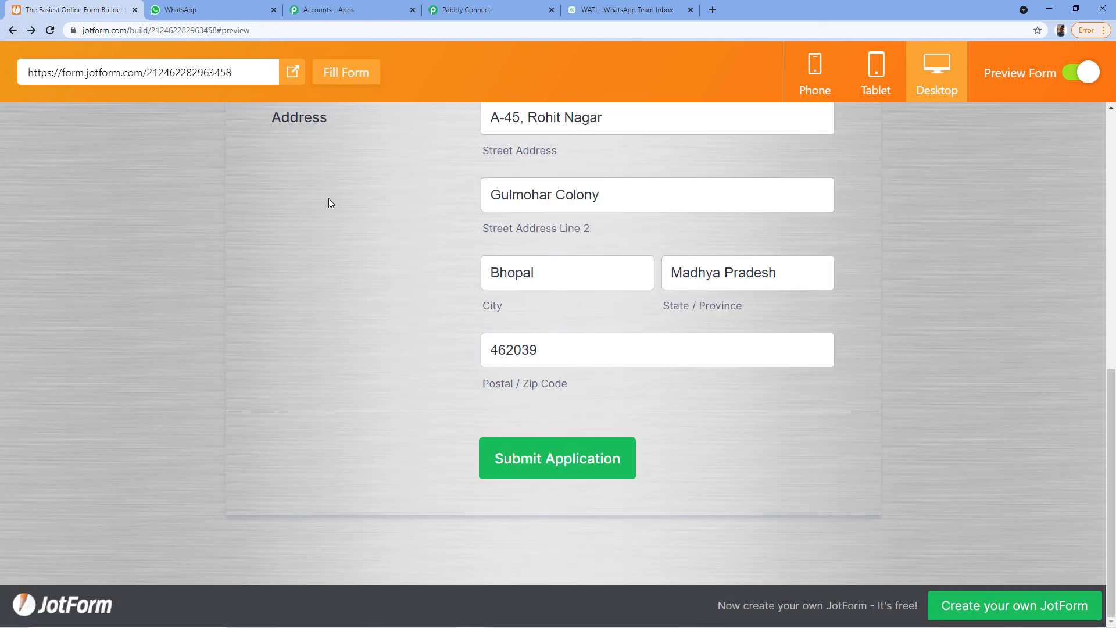
scroll(315, 197, "up", 6)
left_click(50, 31)
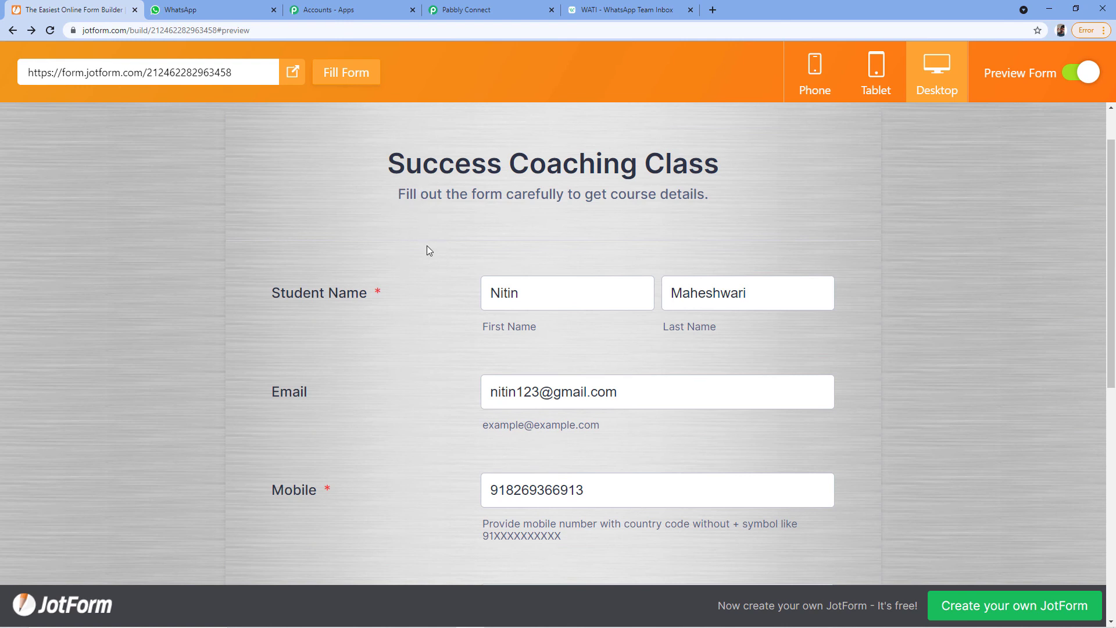
Check the new student's name, email, mobile and address entries in the JotForm preview, and submit the application.
scroll(425, 238, "down", 1)
left_click(571, 227)
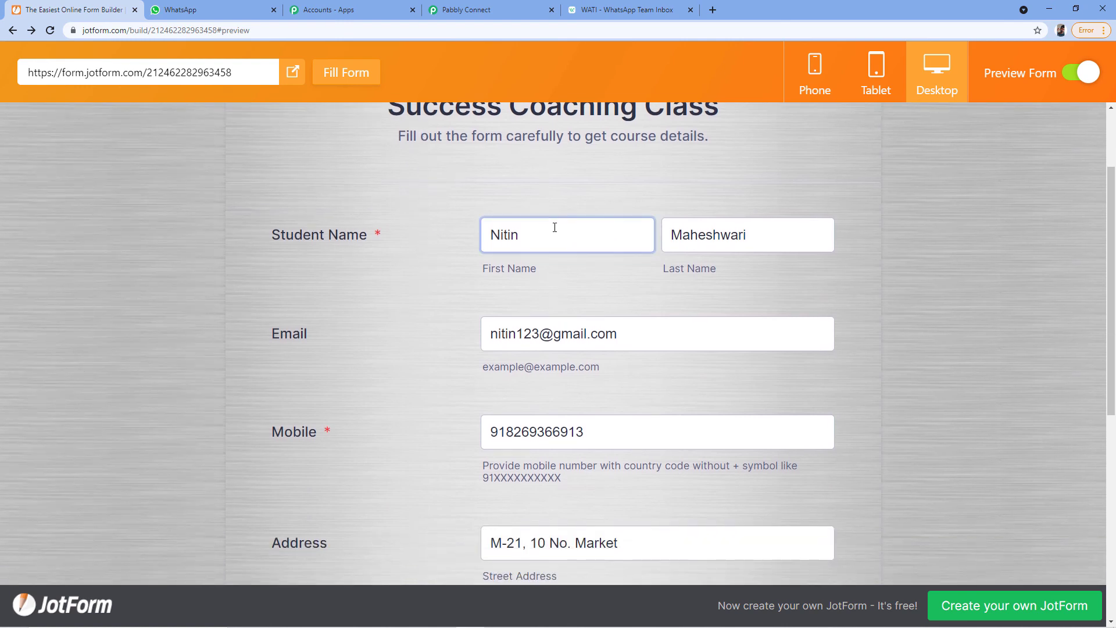
scroll(428, 311, "down", 1)
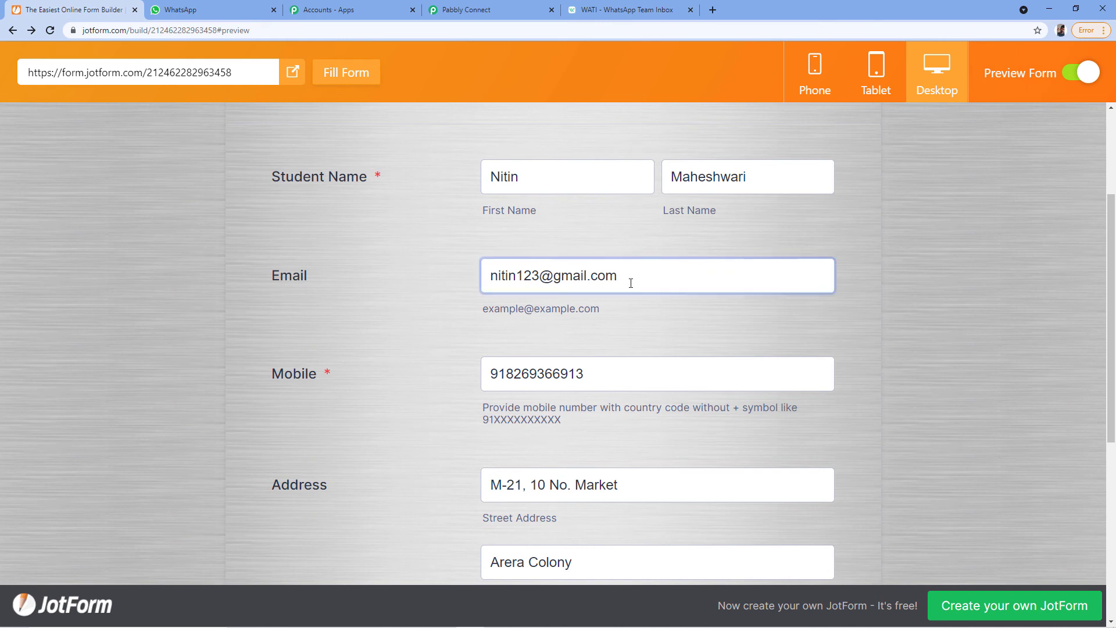
scroll(557, 274, "down", 1)
scroll(557, 273, "down", 6)
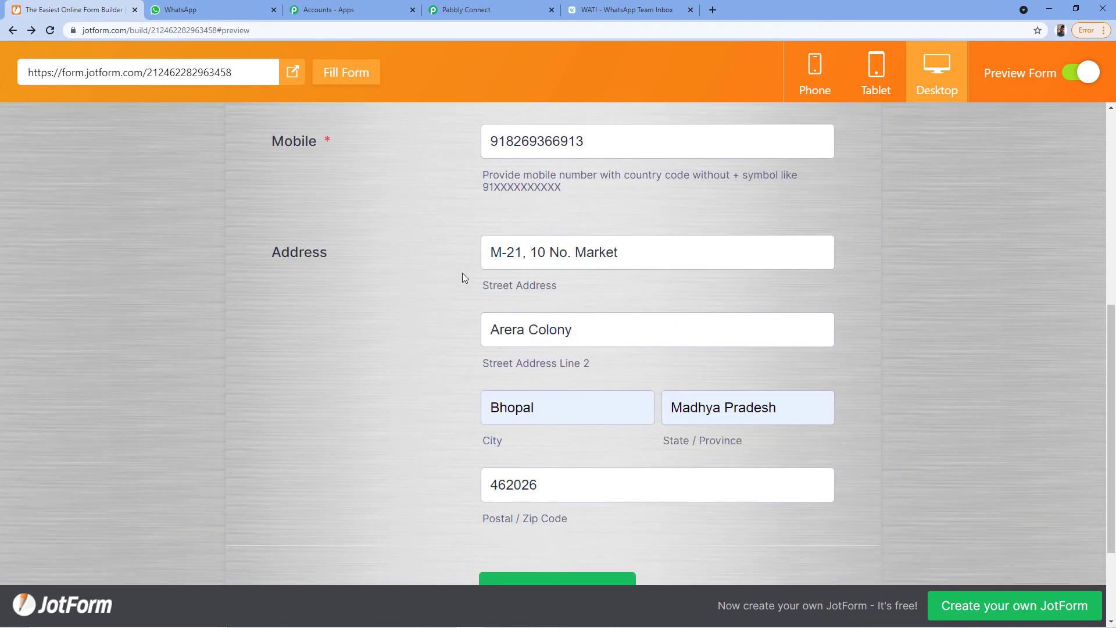
scroll(465, 226, "up", 1)
scroll(411, 224, "down", 1)
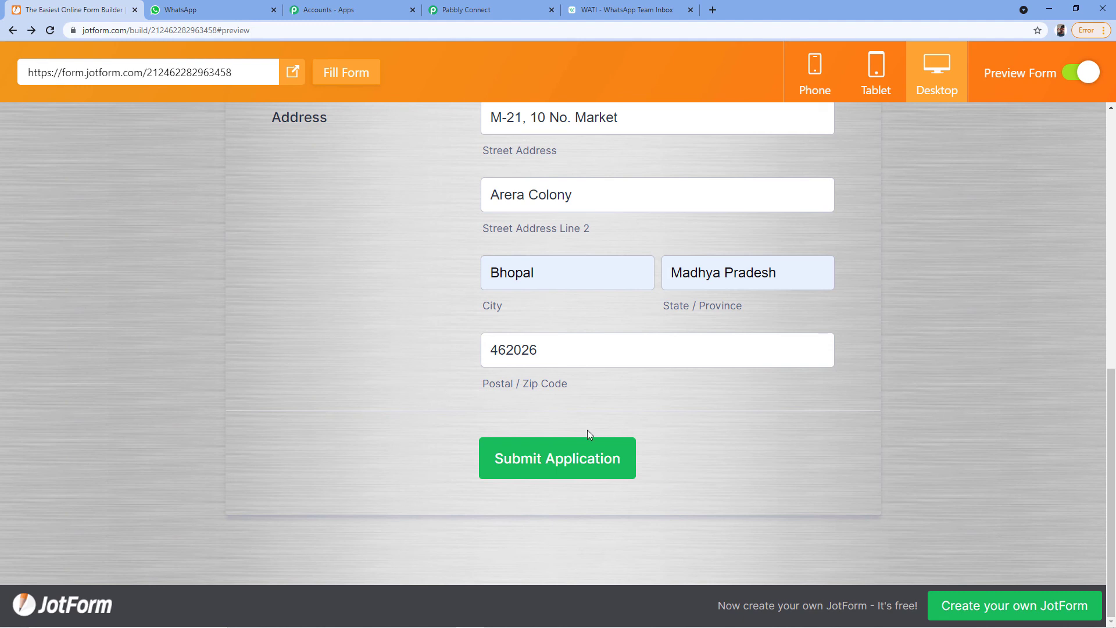
left_click(549, 463)
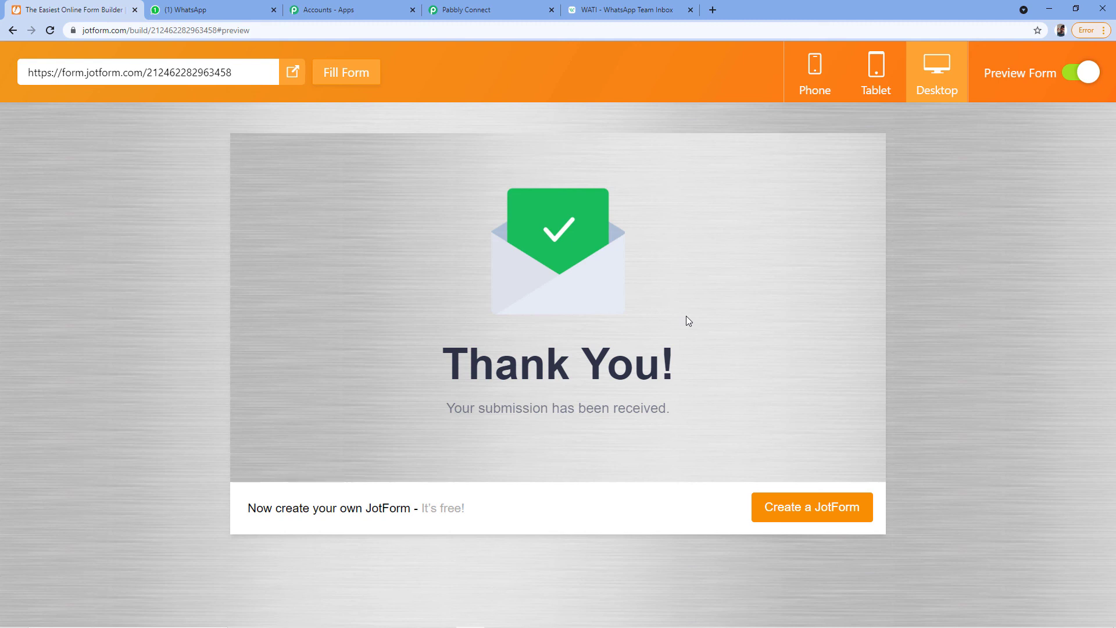
Check in WhatsApp the brochure message triggered by the new JotForm submission.
left_click(227, 12)
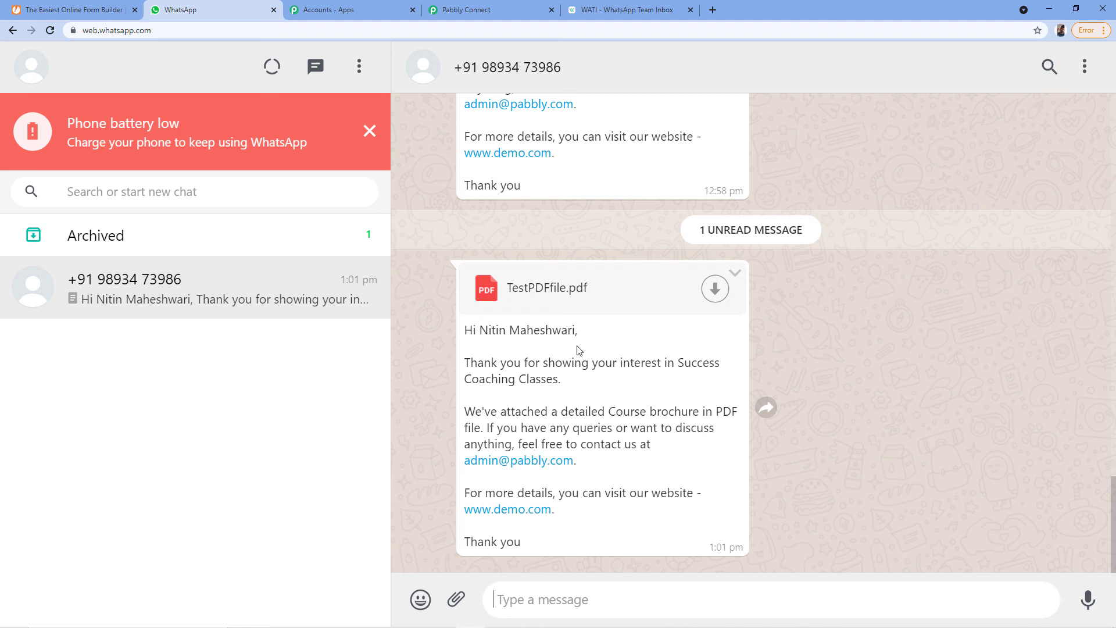
left_click(69, 9)
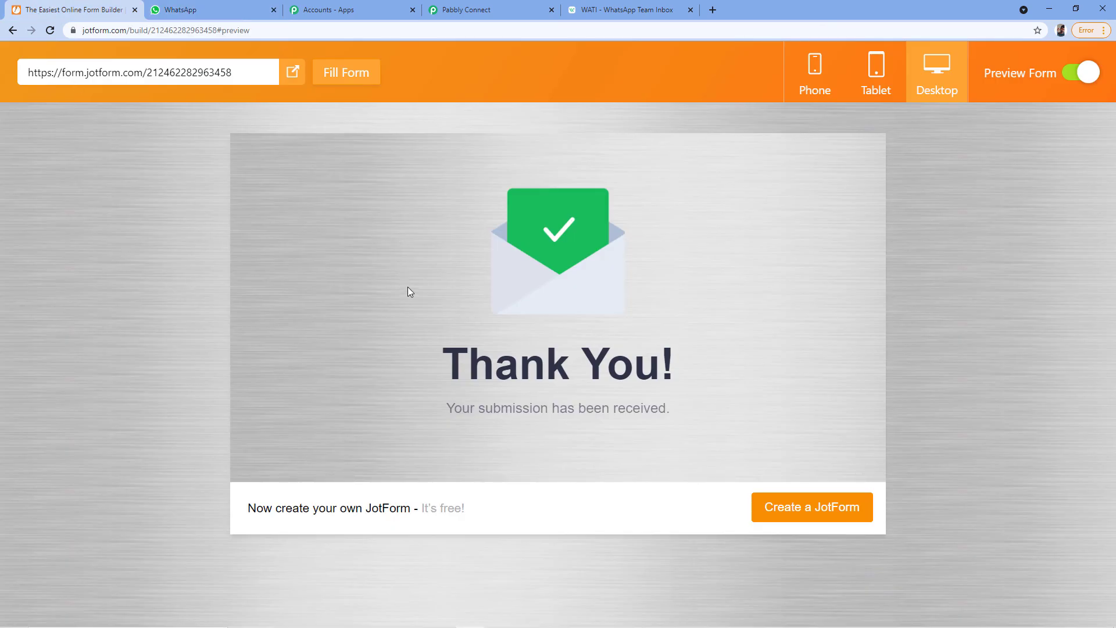
left_click(180, 10)
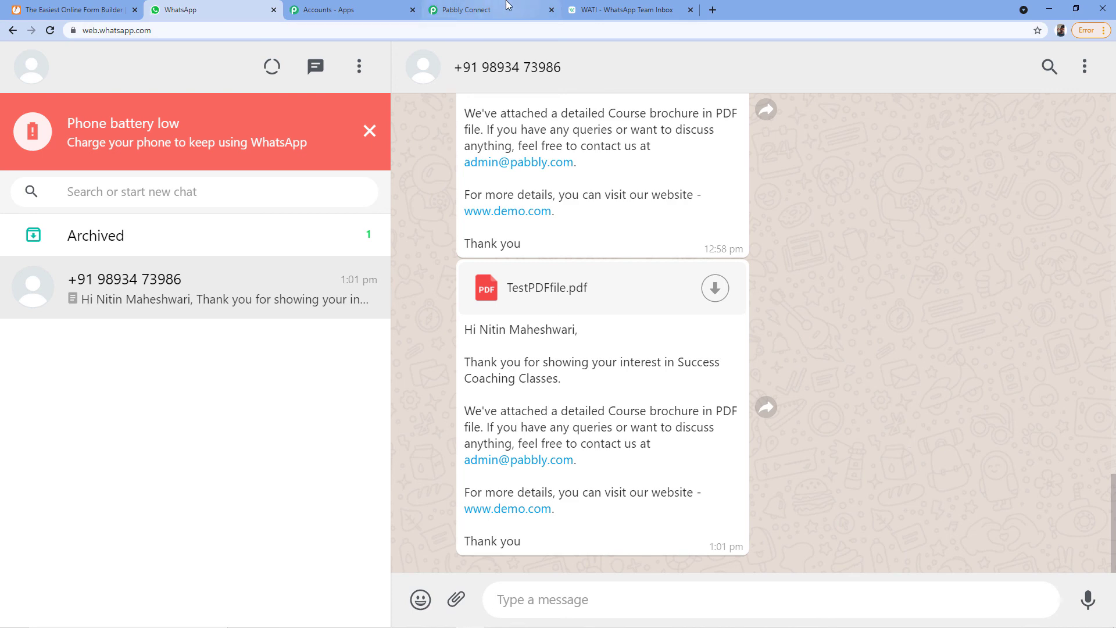
Switch to the Pabbly Connect workflow and collapse the WATI action and the JotForm trigger.
left_click(468, 10)
left_click(556, 161)
scroll(535, 198, "up", 12)
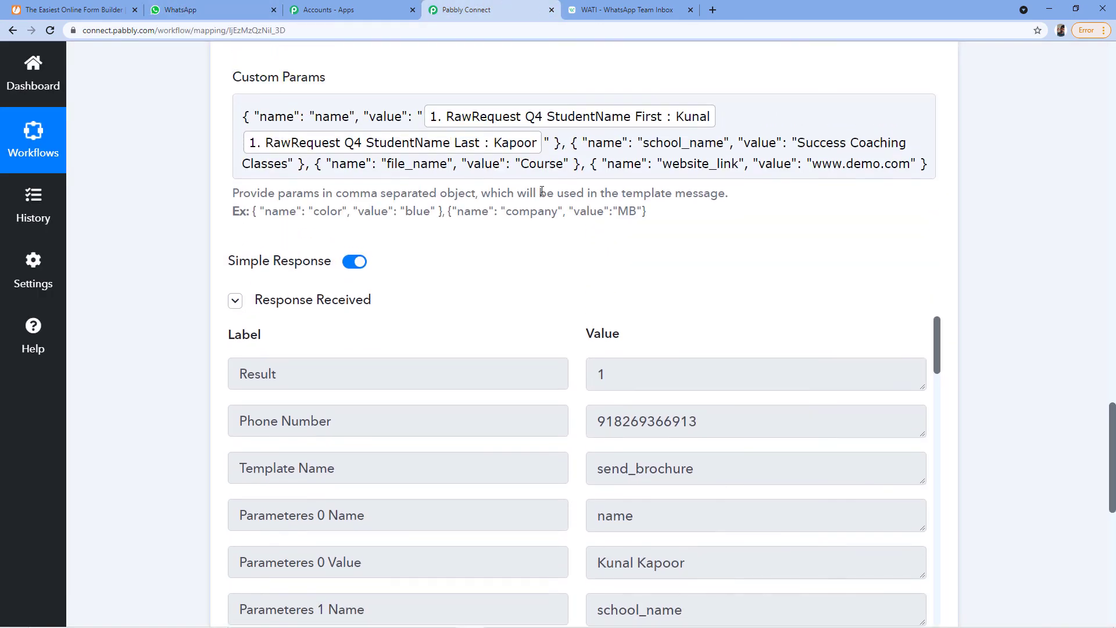
scroll(512, 250, "up", 4)
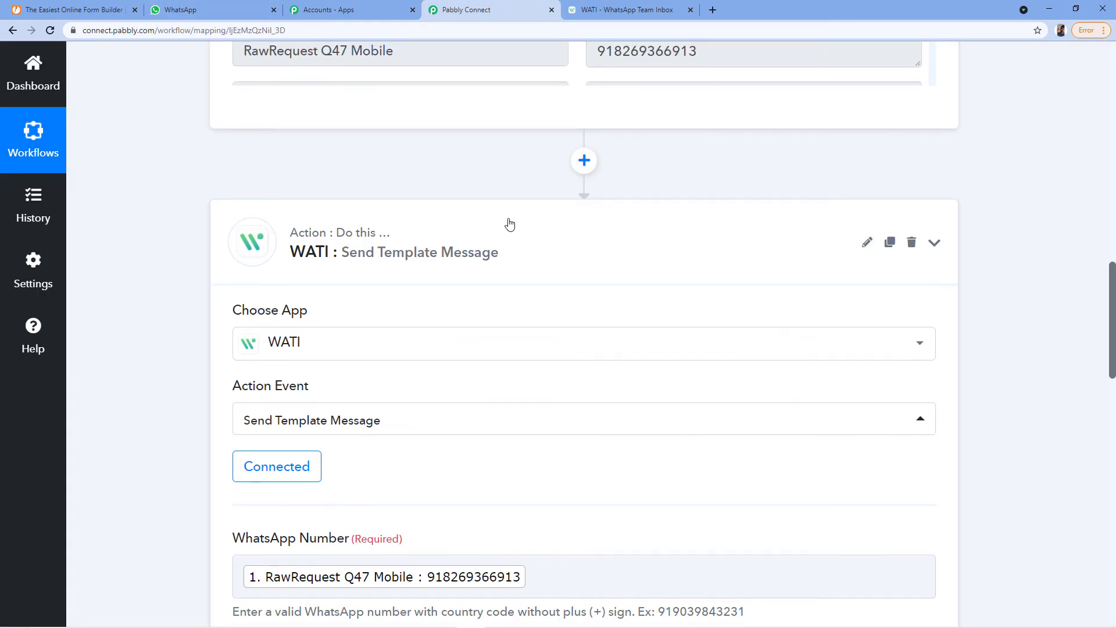
left_click(515, 227)
scroll(444, 278, "up", 1)
scroll(200, 289, "up", 10)
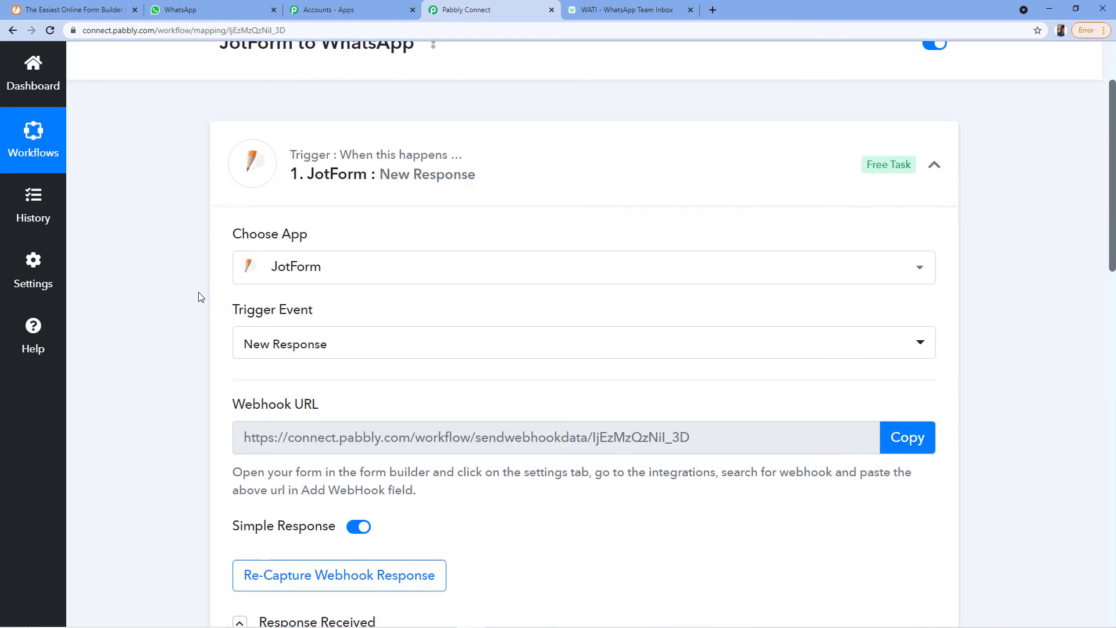
left_click(552, 254)
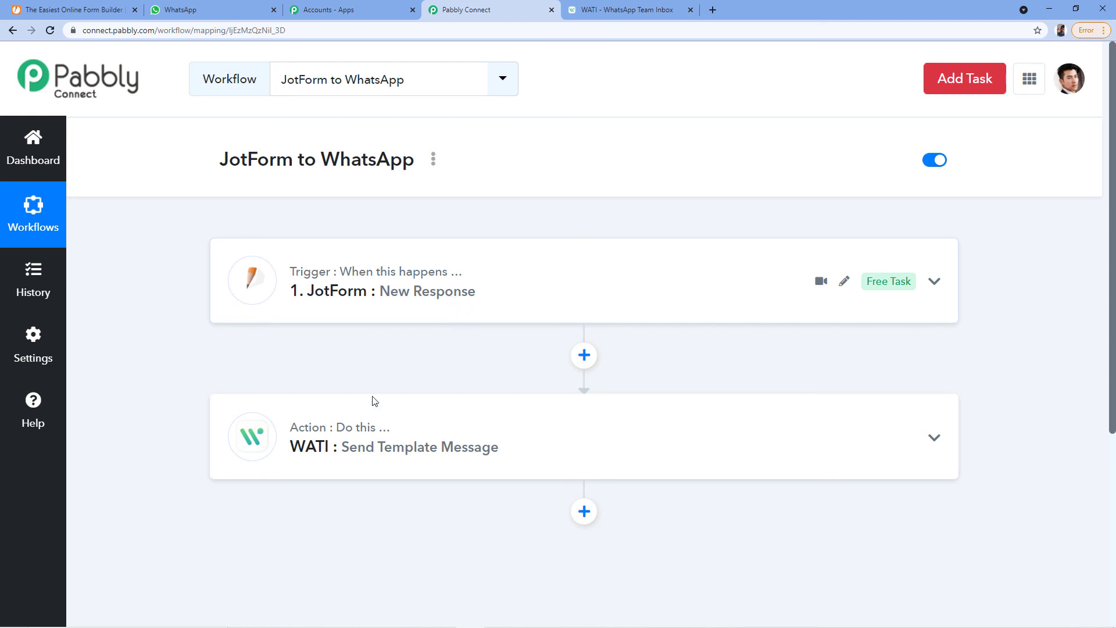
scroll(347, 356, "down", 1)
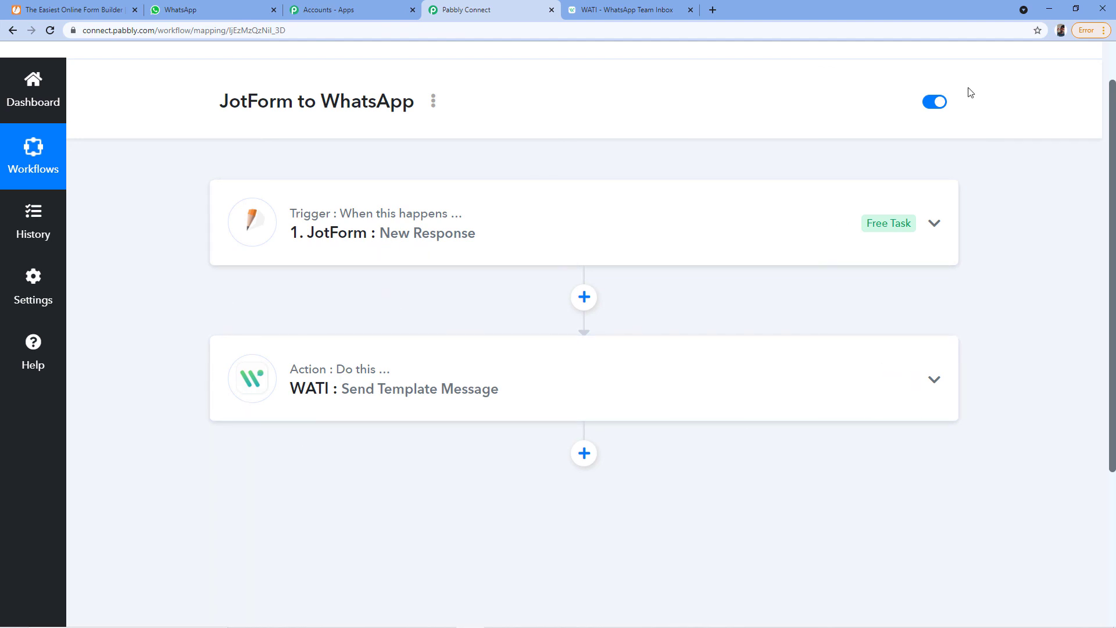
scroll(747, 132, "up", 2)
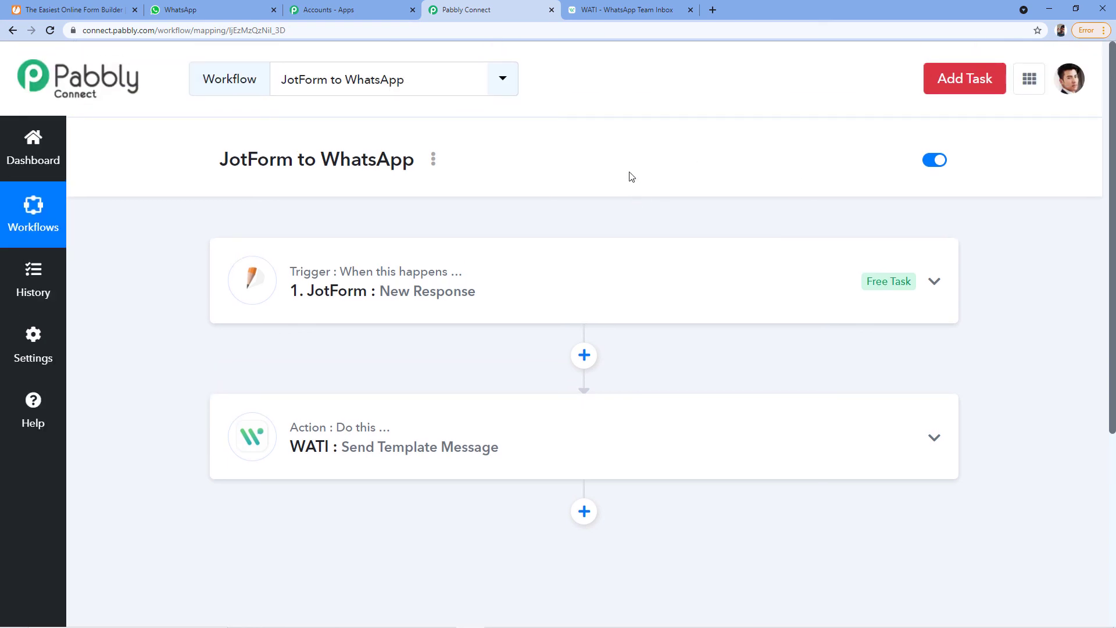